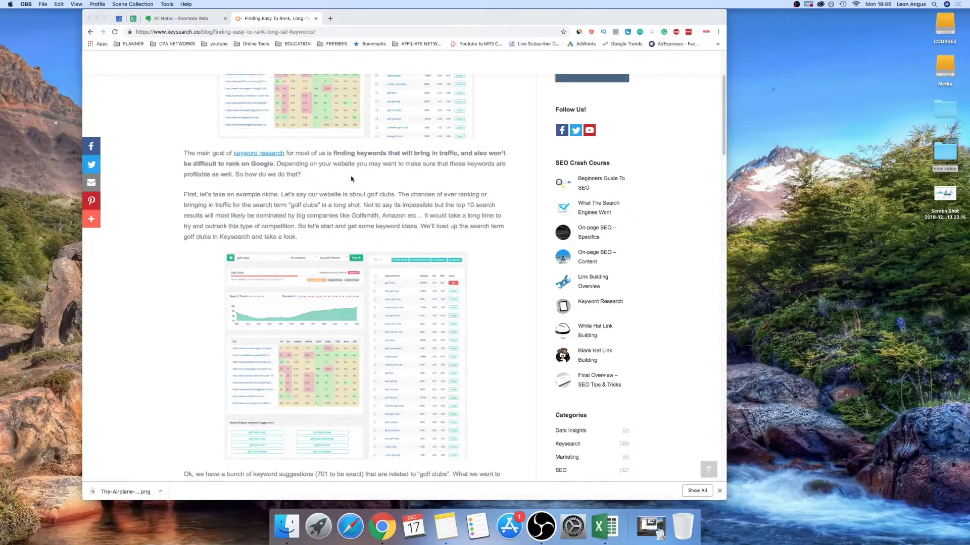
# - Skim the Keysearch article on easy-to-rank long-tail keywords through to its conclusion and return to its beginning
pyautogui.scroll(5, 343, 203)
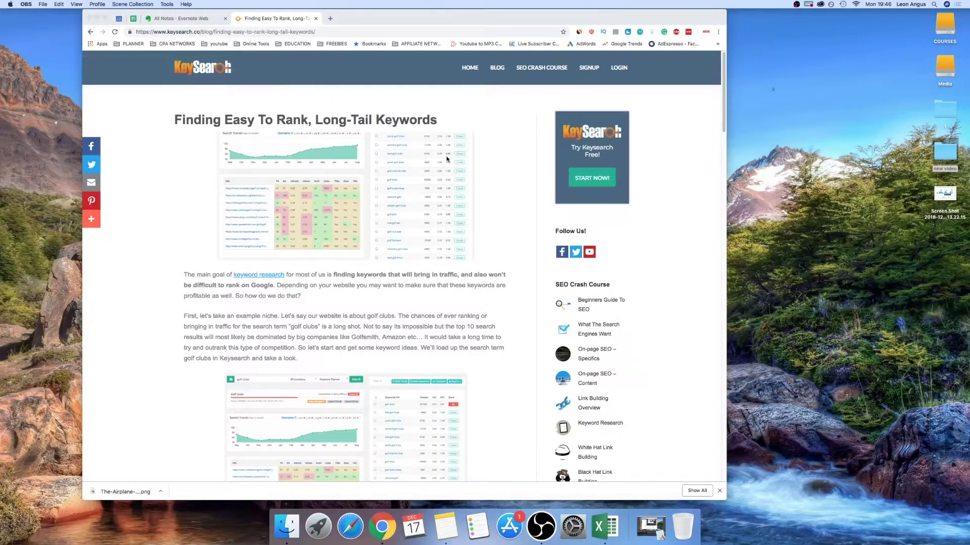
pyautogui.scroll(-5, 447, 159)
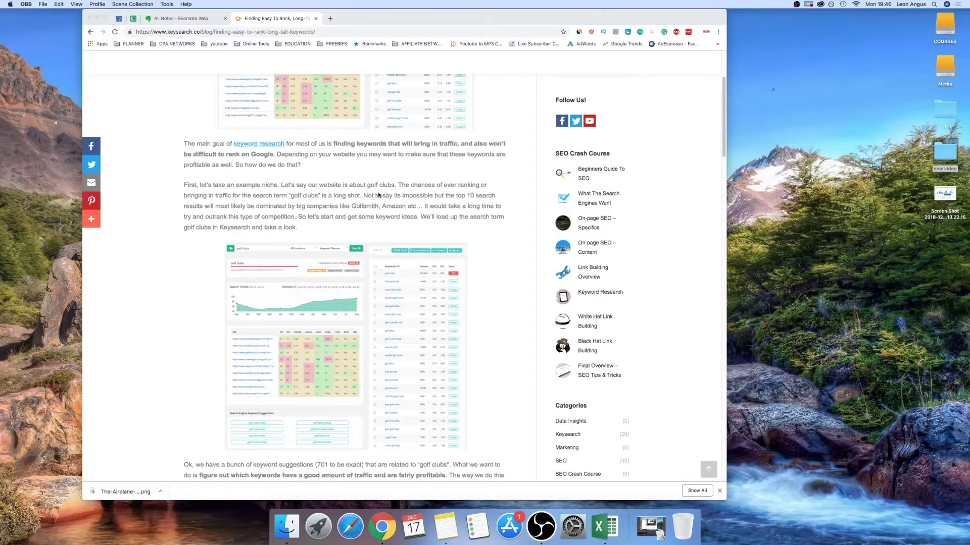
pyautogui.scroll(-2, 431, 196)
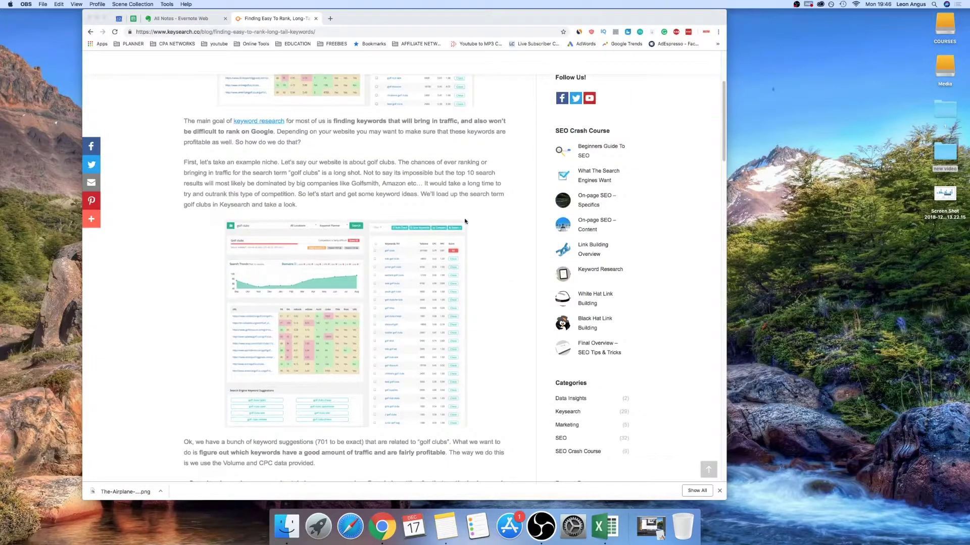
pyautogui.scroll(-8, 456, 218)
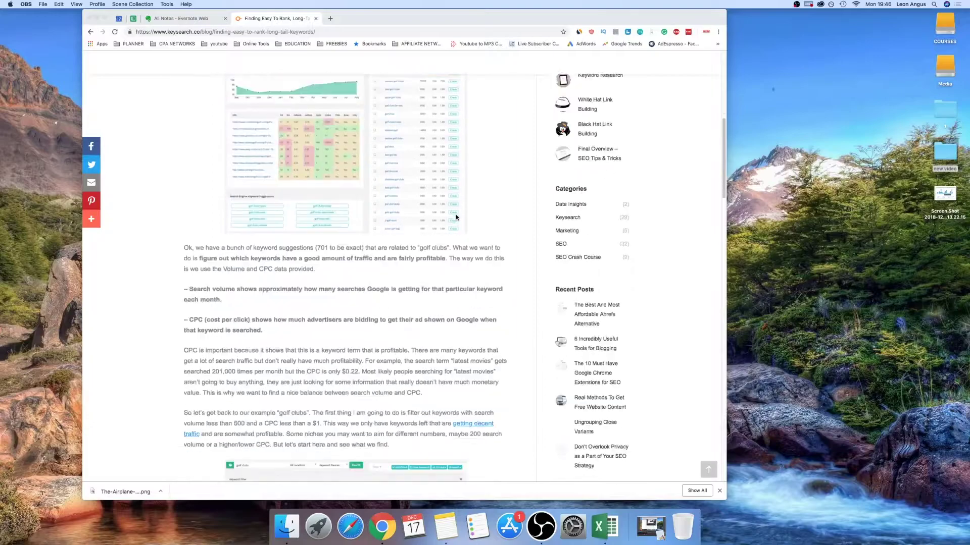
pyautogui.scroll(-10, 460, 220)
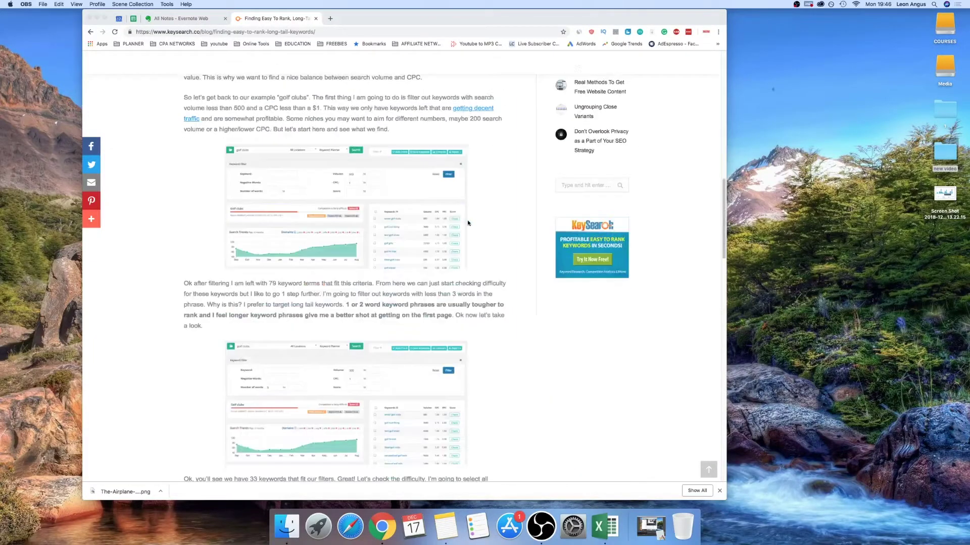
pyautogui.scroll(-14, 368, 273)
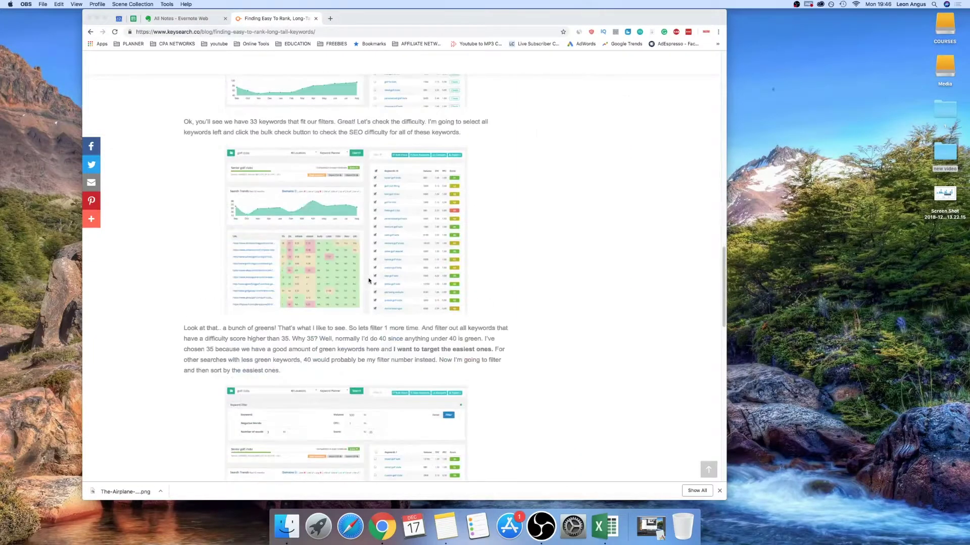
pyautogui.scroll(-5, 369, 281)
pyautogui.scroll(-20, 375, 282)
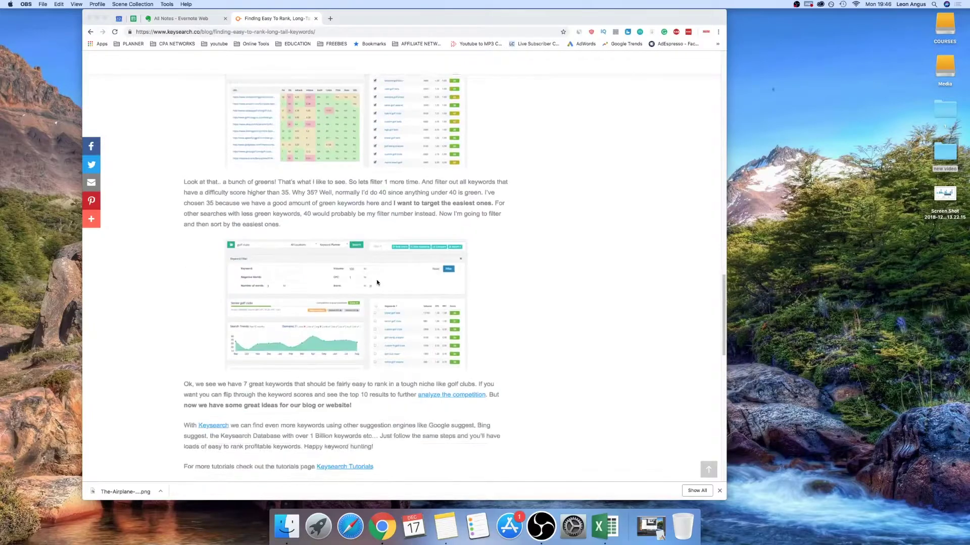
pyautogui.scroll(20, 374, 283)
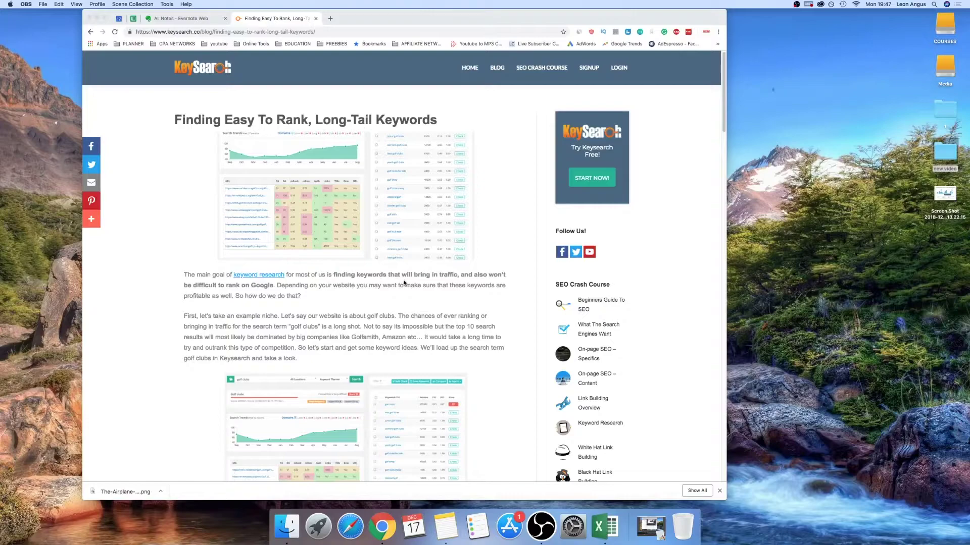
# - Read the article's introduction to the golf clubs niche and examine the screenshot of its keyword suggestions
pyautogui.scroll(-2, 412, 282)
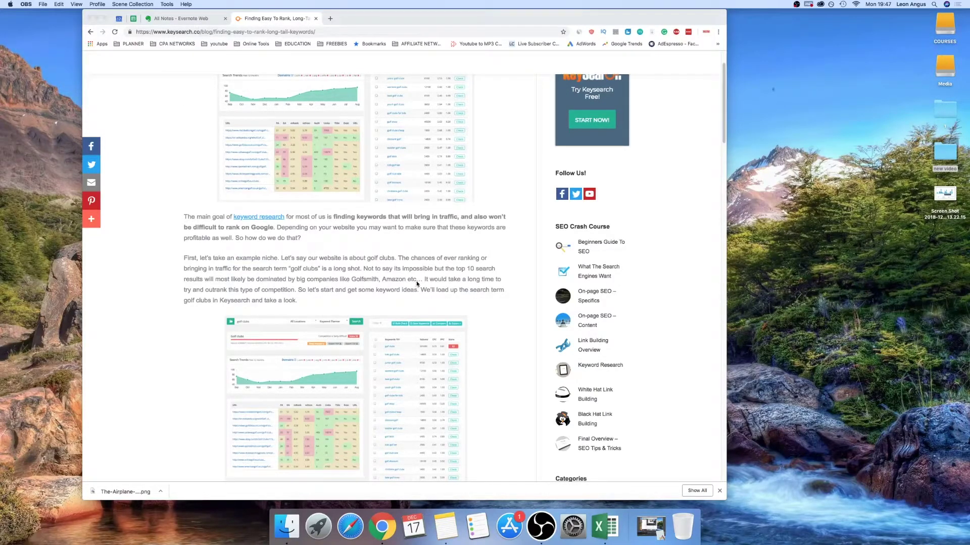
pyautogui.scroll(-1, 419, 284)
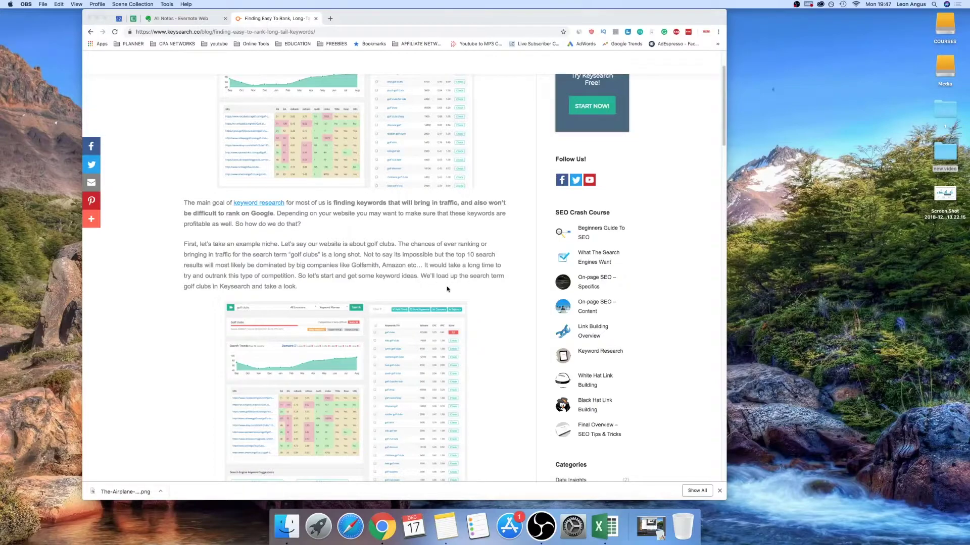
pyautogui.scroll(-5, 447, 289)
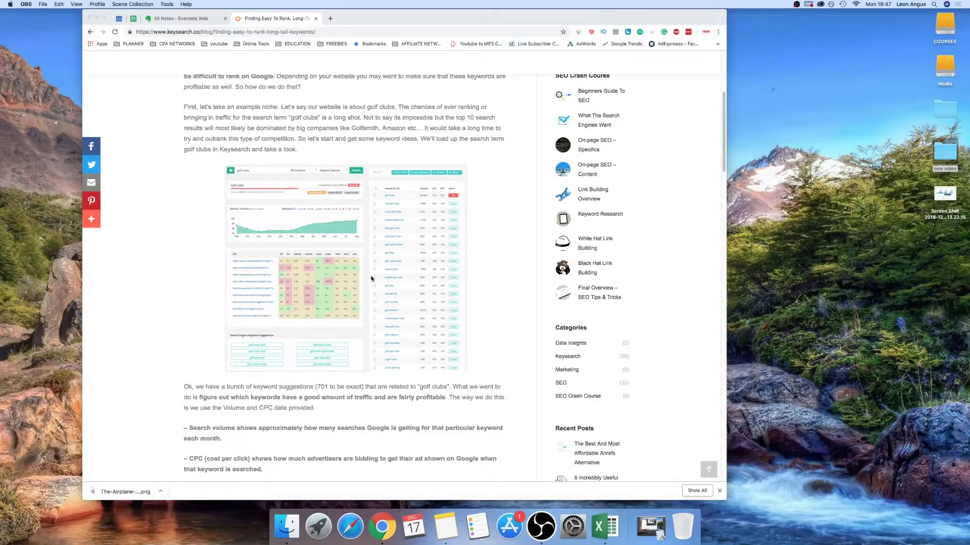
pyautogui.scroll(-5, 371, 277)
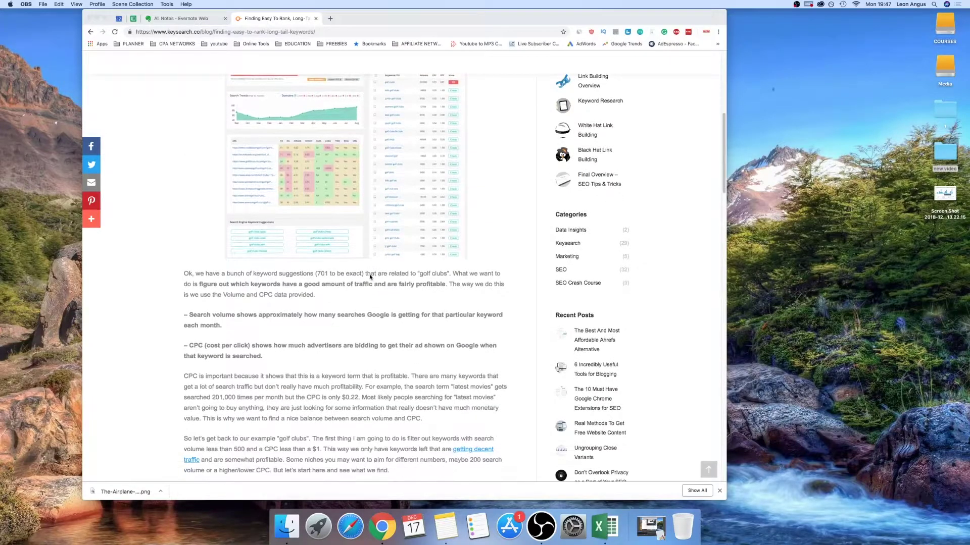
pyautogui.scroll(-1, 214, 274)
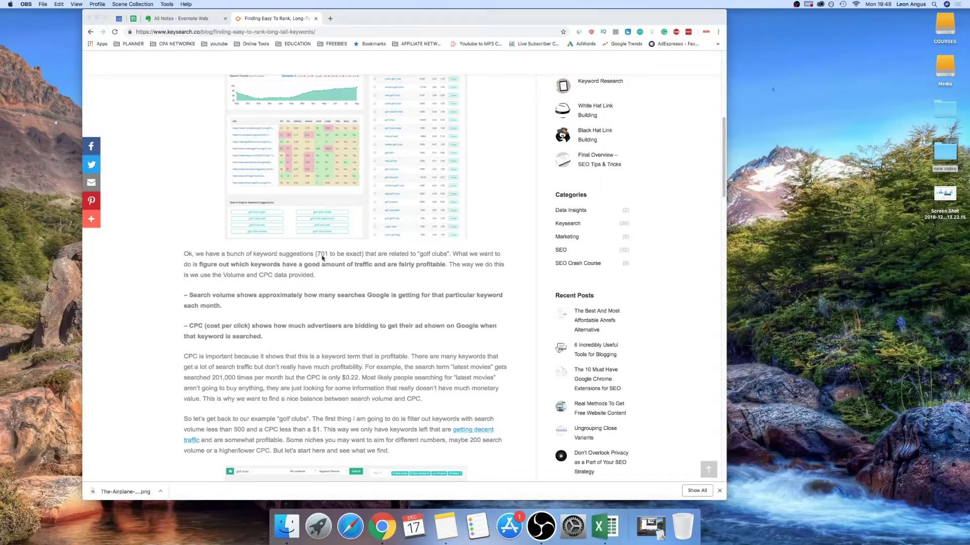
pyautogui.scroll(4, 385, 220)
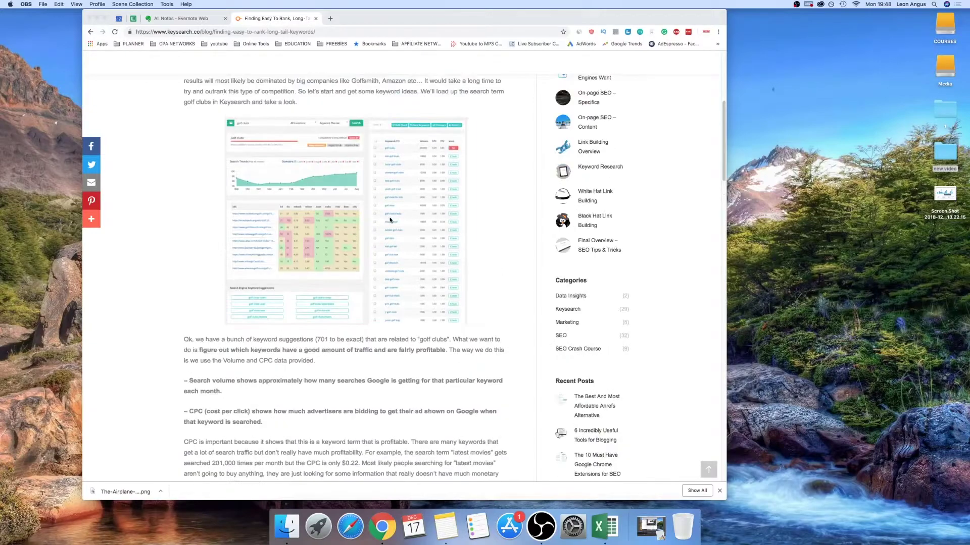
pyautogui.scroll(1, 427, 194)
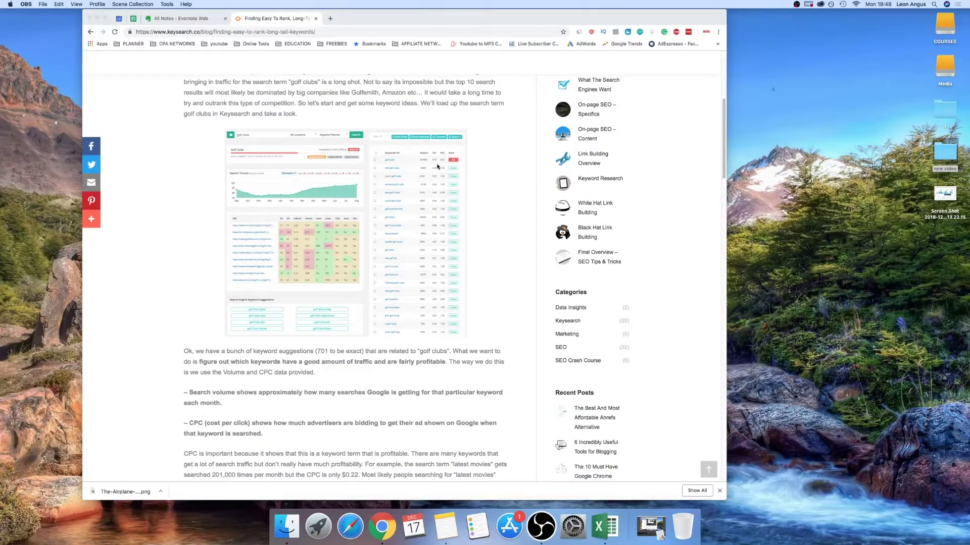
pyautogui.scroll(-1, 438, 183)
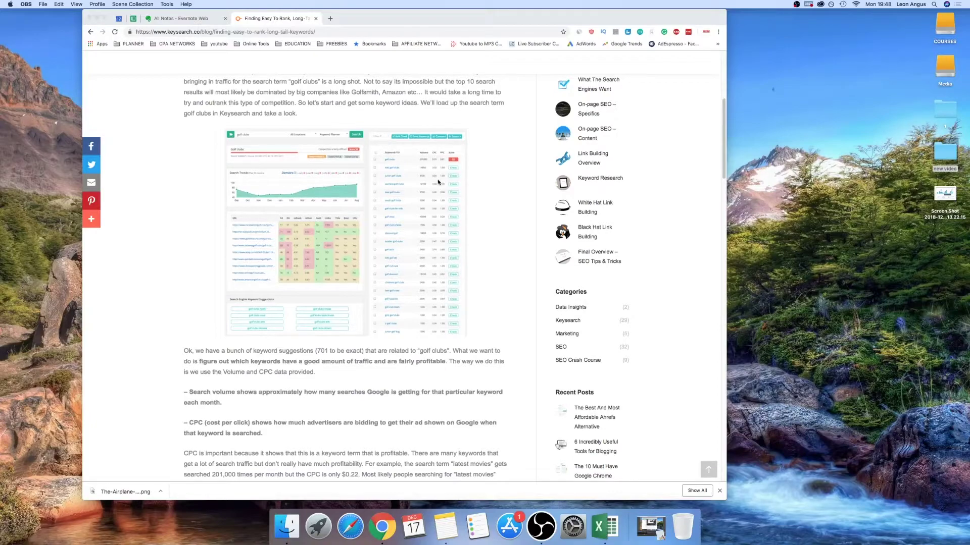
pyautogui.scroll(-3, 445, 183)
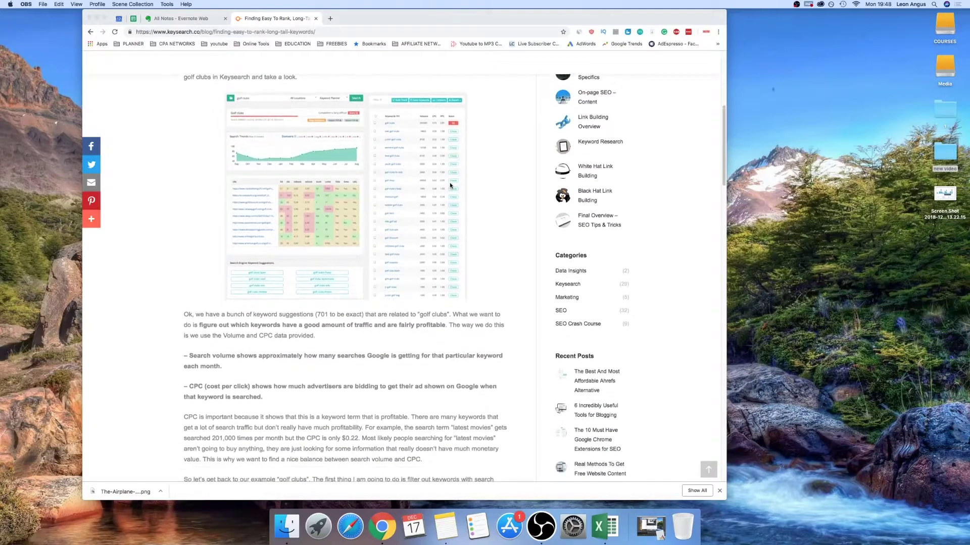
# - Read how the article uses search volume and CPC to judge a keyword's traffic and profitability
pyautogui.scroll(-1, 460, 228)
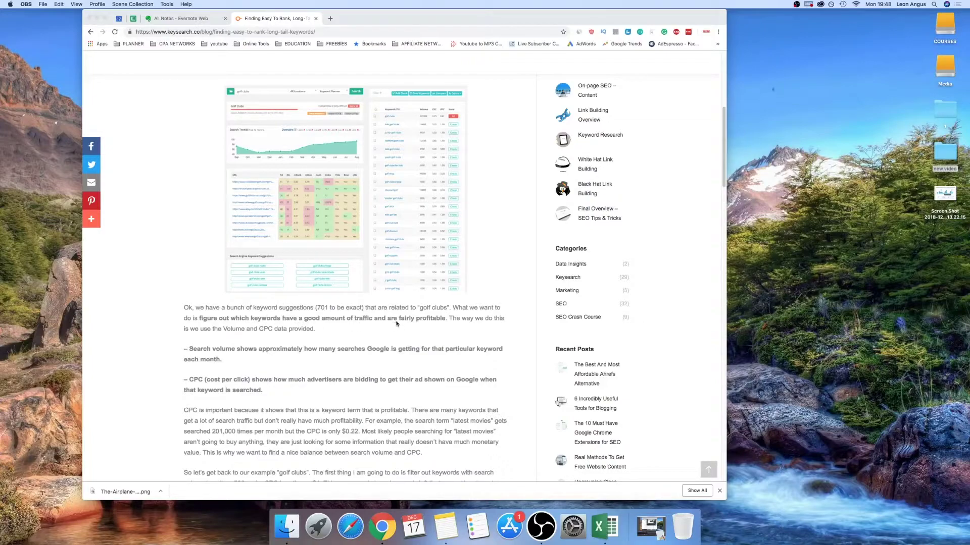
pyautogui.scroll(-1, 297, 331)
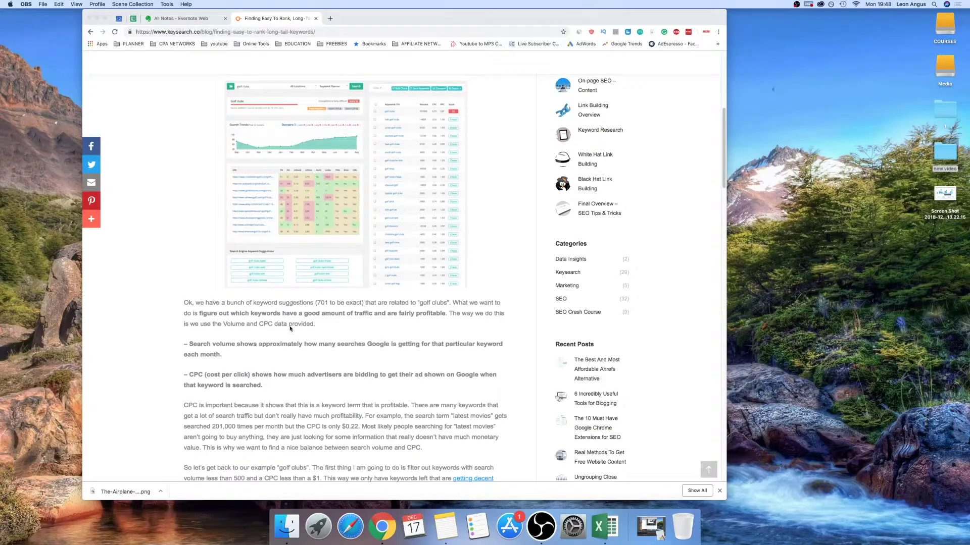
pyautogui.scroll(-1, 290, 329)
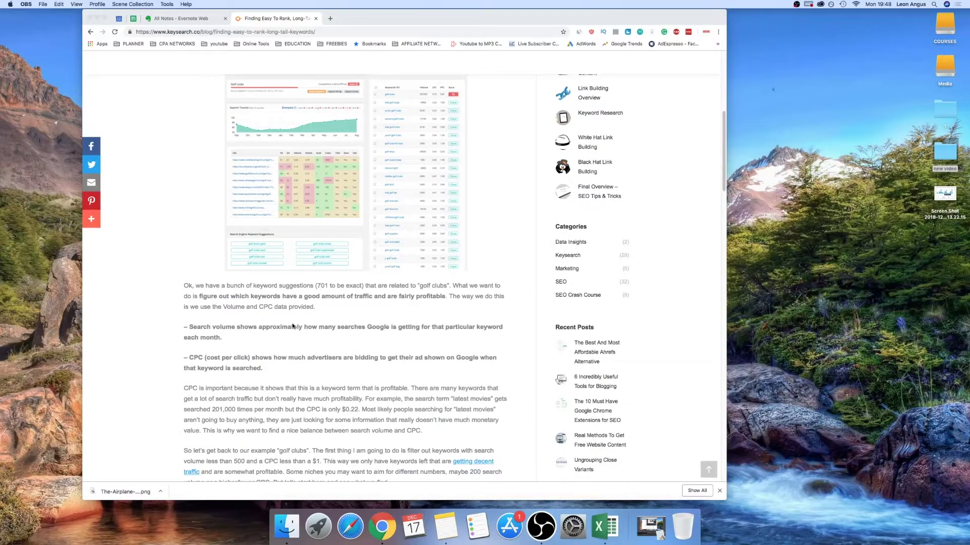
pyautogui.scroll(-1, 293, 326)
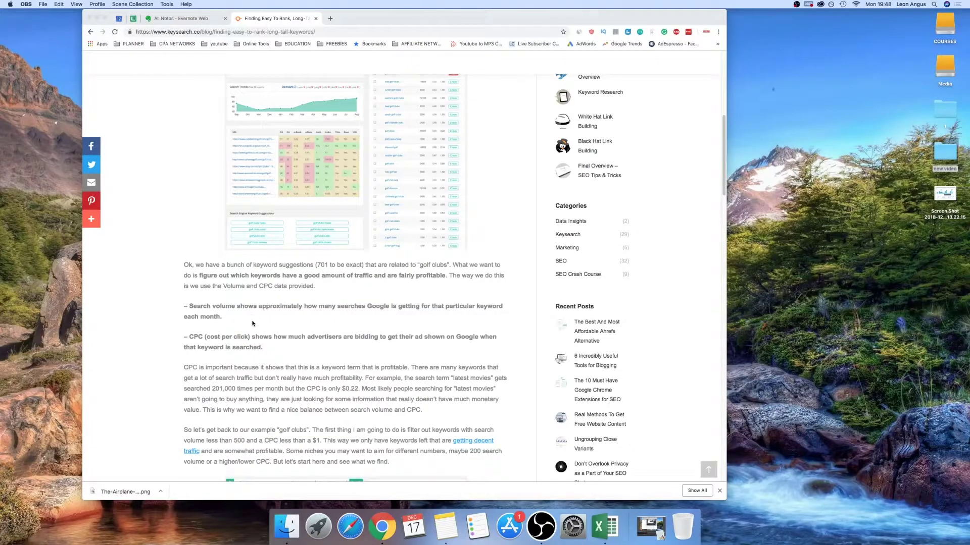
pyautogui.scroll(-1, 240, 322)
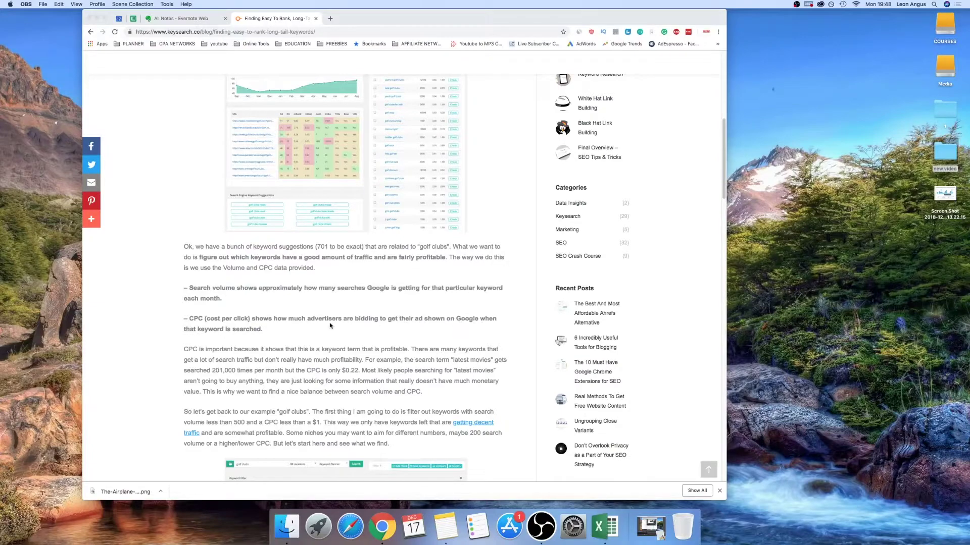
pyautogui.scroll(-4, 294, 337)
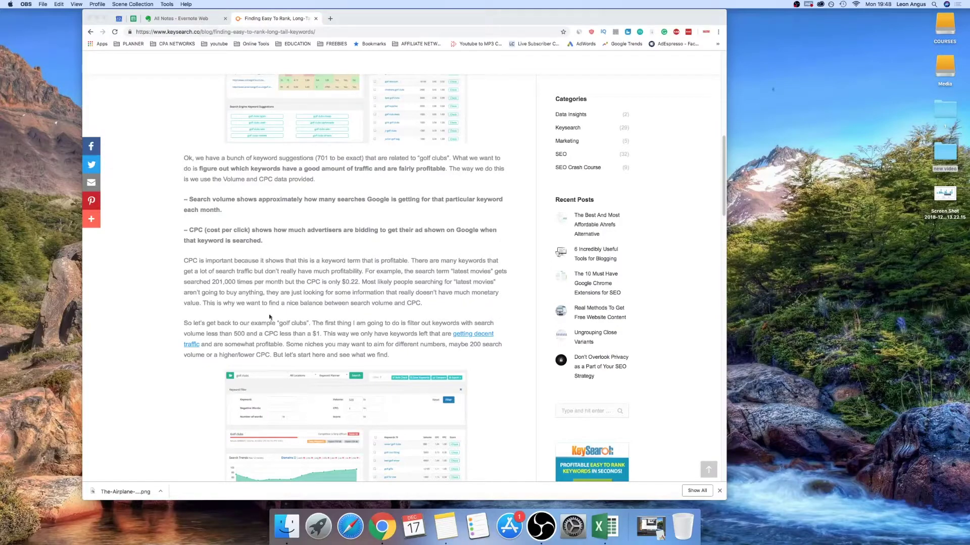
pyautogui.scroll(-4, 329, 317)
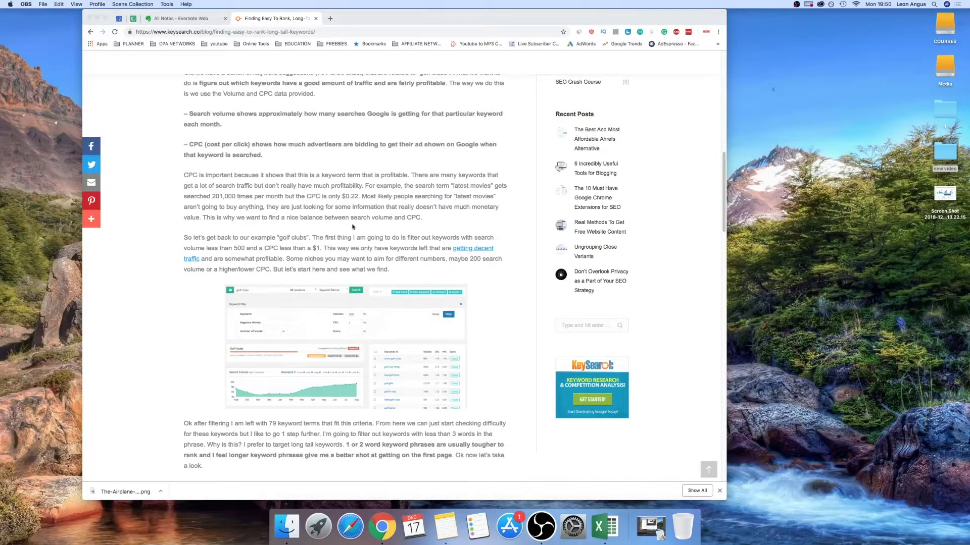
# - Examine the first golf clubs filter rule, highlighting the 500 search volume limit and the wording of the CPC limit
pyautogui.scroll(-1, 338, 244)
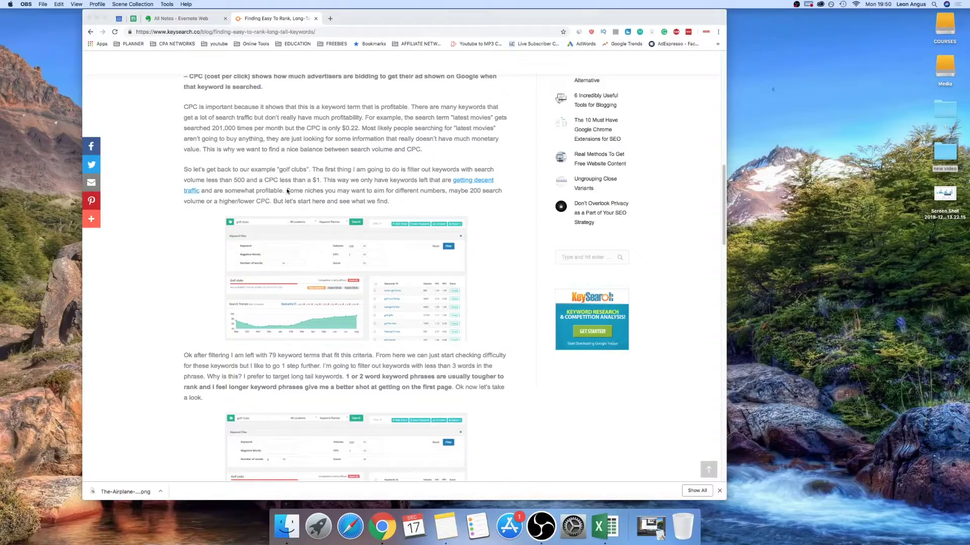
pyautogui.click(233, 181)
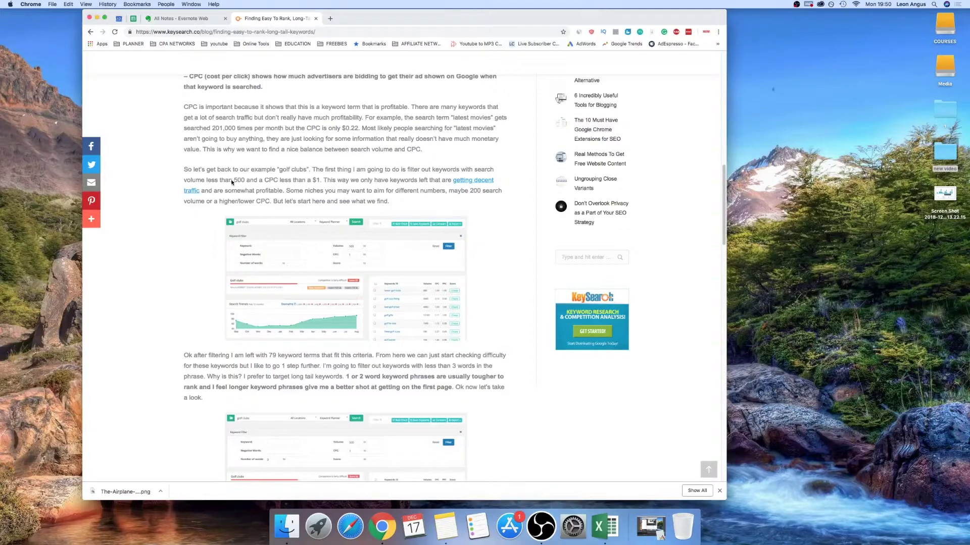
pyautogui.moveTo(233, 182); pyautogui.dragTo(248, 181)
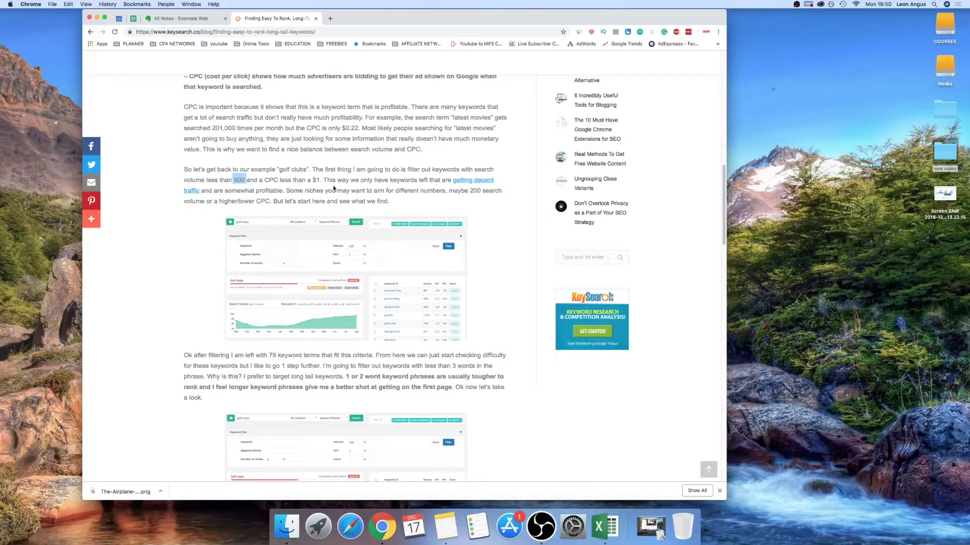
pyautogui.moveTo(333, 179); pyautogui.dragTo(427, 180)
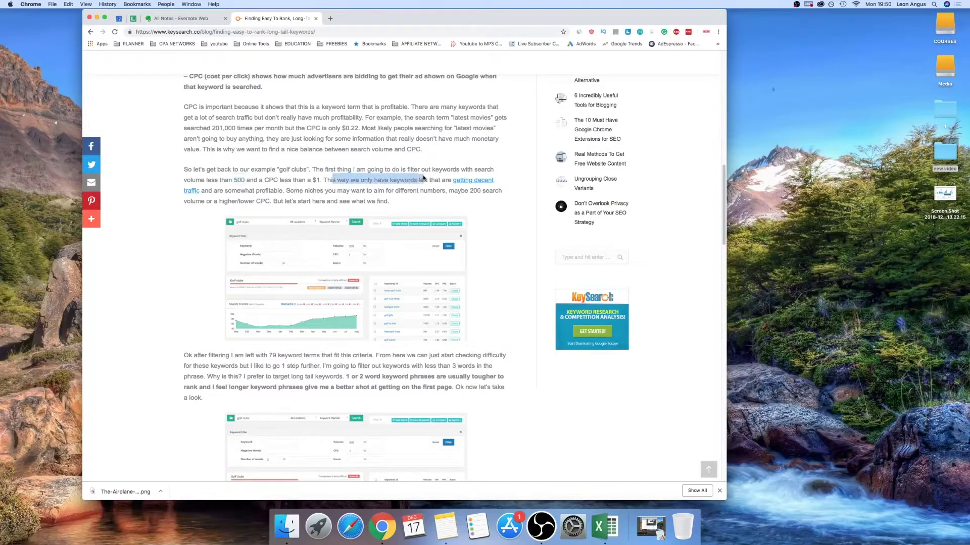
pyautogui.click(402, 190)
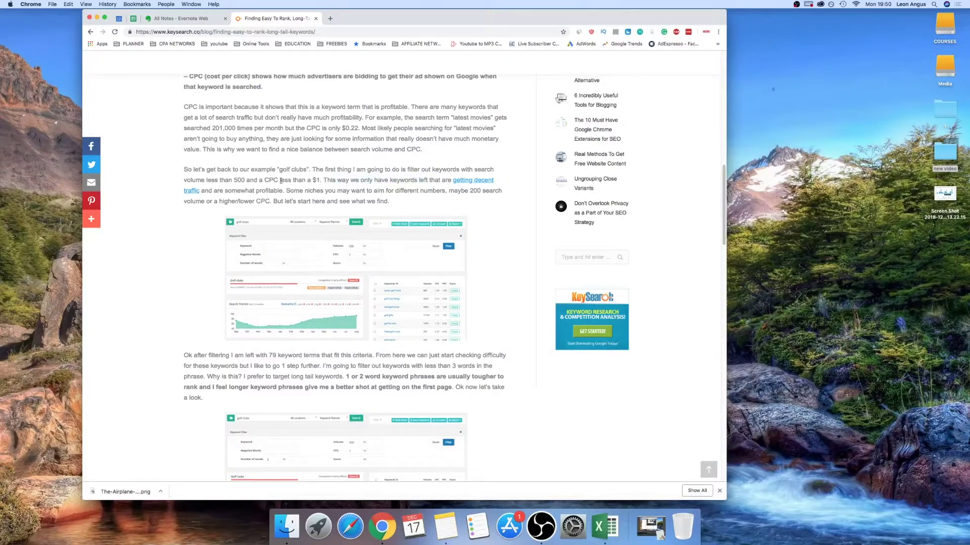
pyautogui.moveTo(285, 181); pyautogui.dragTo(311, 181)
pyautogui.scroll(-2, 381, 215)
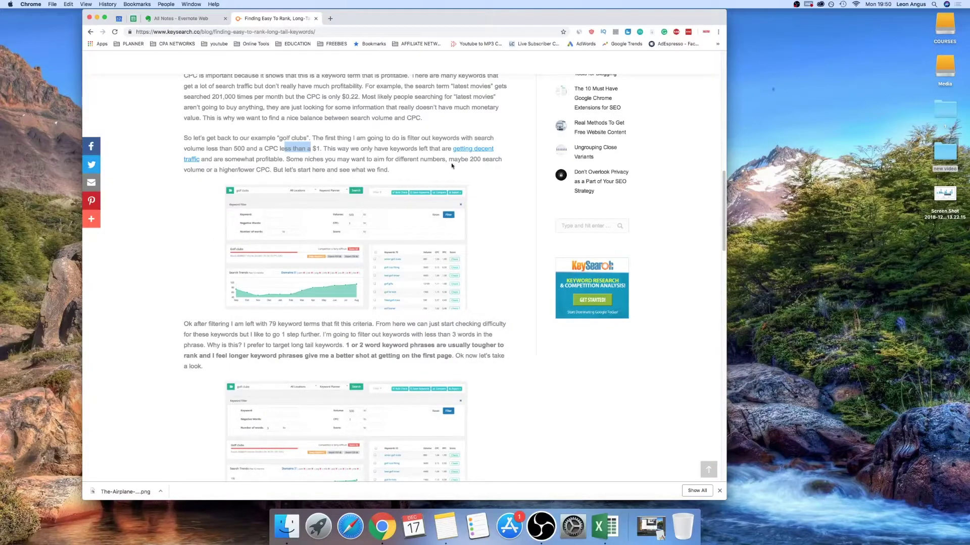
# - Highlight the phrase about the keywords left after filtering and read the advice on filtering out phrases under 3 words
pyautogui.scroll(-3, 290, 179)
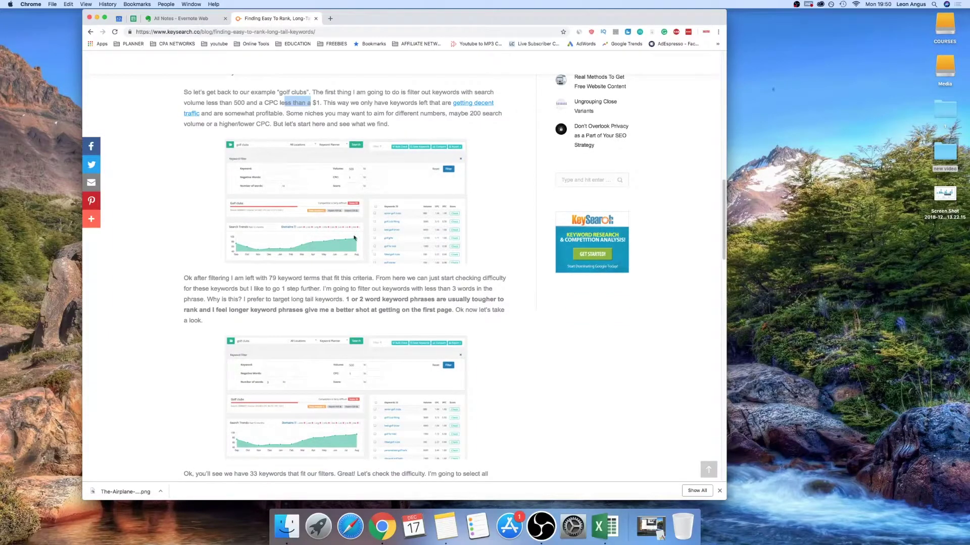
pyautogui.moveTo(239, 279); pyautogui.dragTo(301, 279)
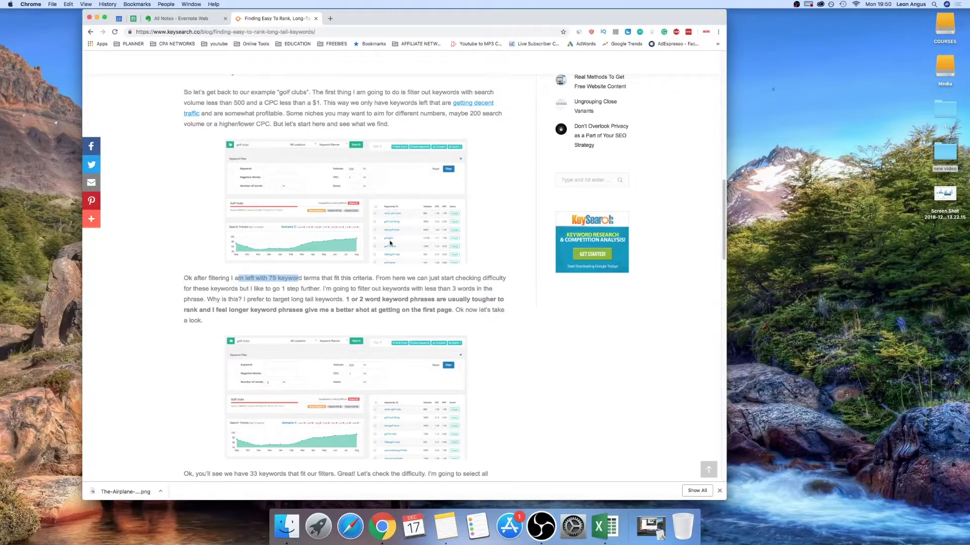
pyautogui.scroll(-4, 390, 244)
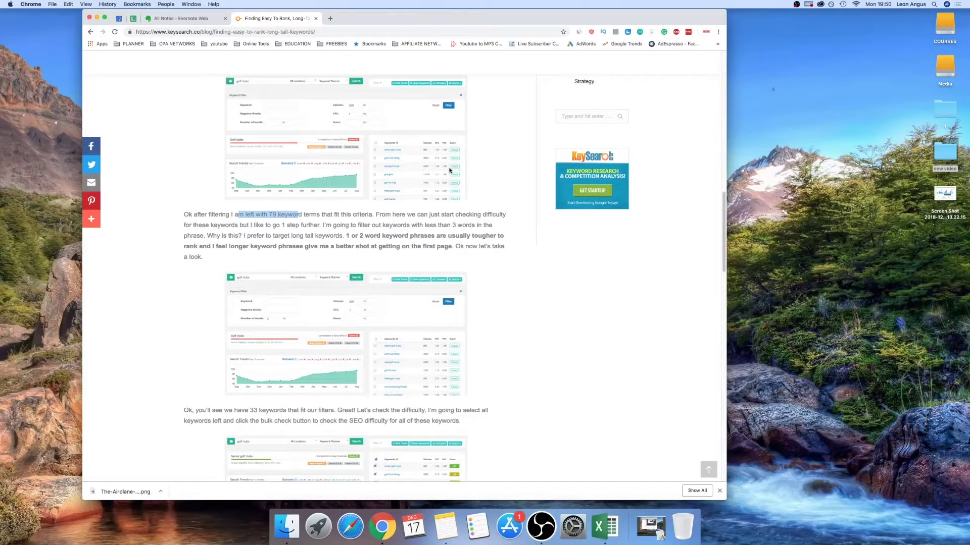
pyautogui.scroll(-1, 454, 178)
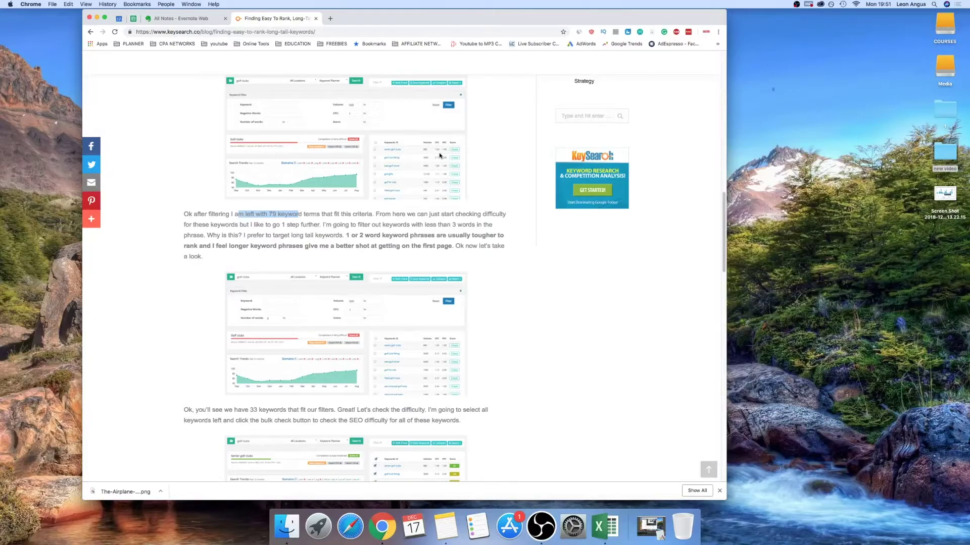
pyautogui.scroll(-2, 458, 172)
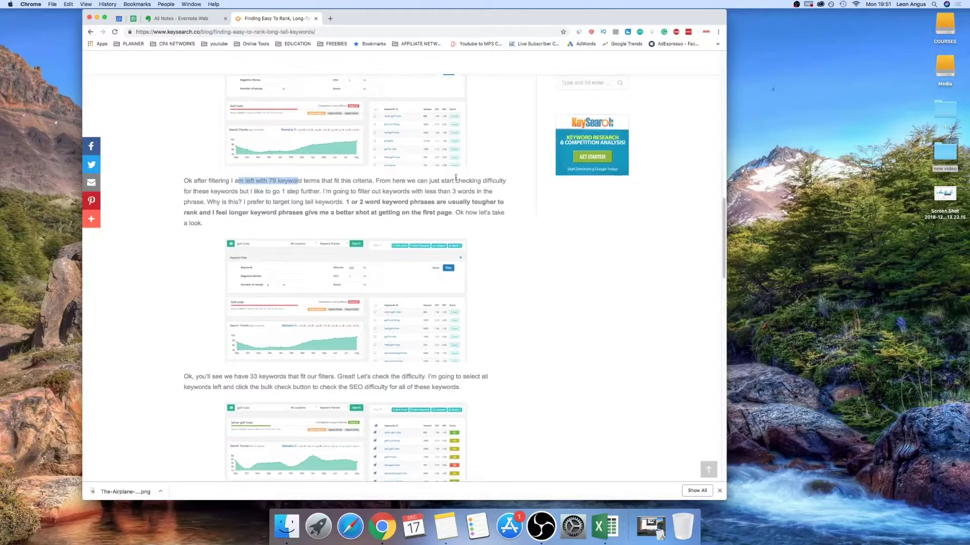
# - Compare the article's two filter screenshots and highlight the phrases about the keywords left and about longer keyword phrases ranking better
pyautogui.scroll(3, 353, 169)
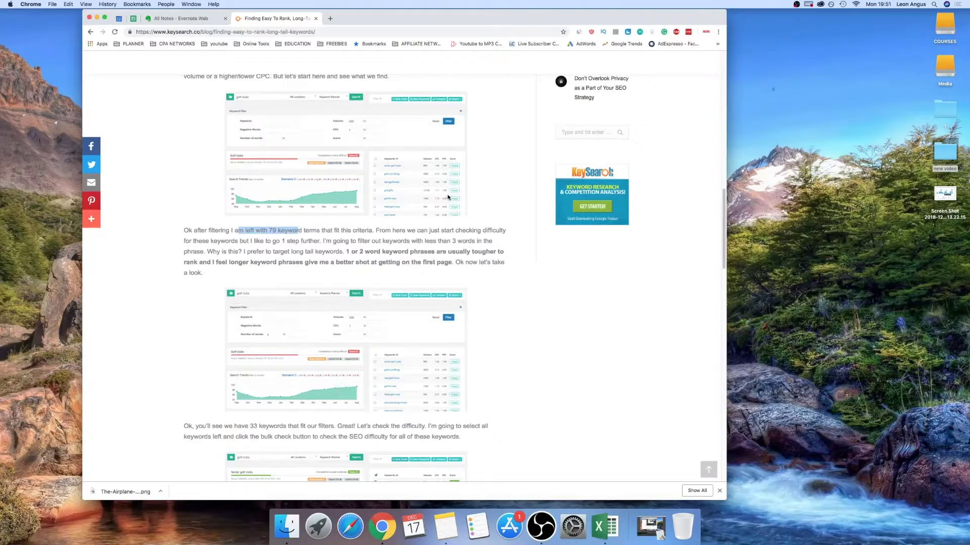
pyautogui.scroll(-4, 446, 197)
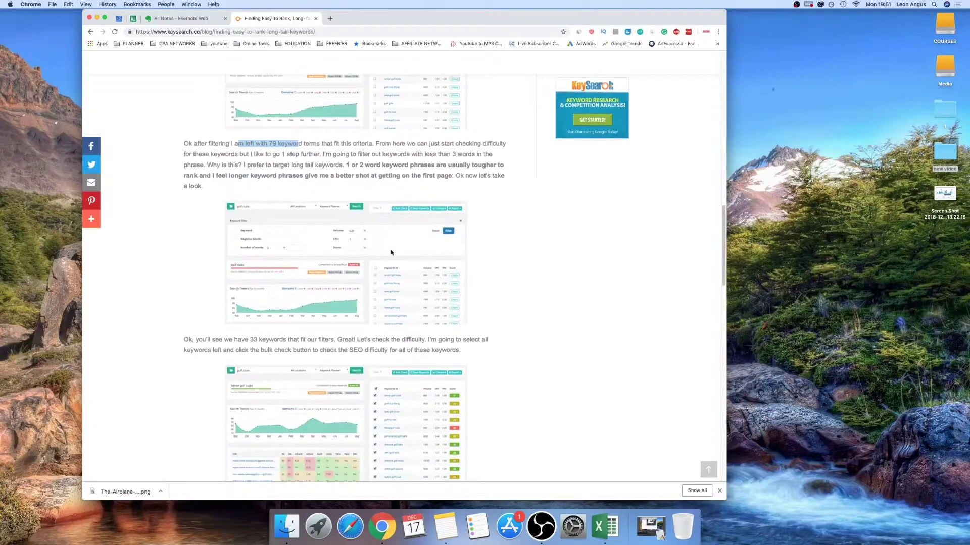
pyautogui.moveTo(207, 339); pyautogui.dragTo(283, 341)
pyautogui.scroll(-1, 334, 343)
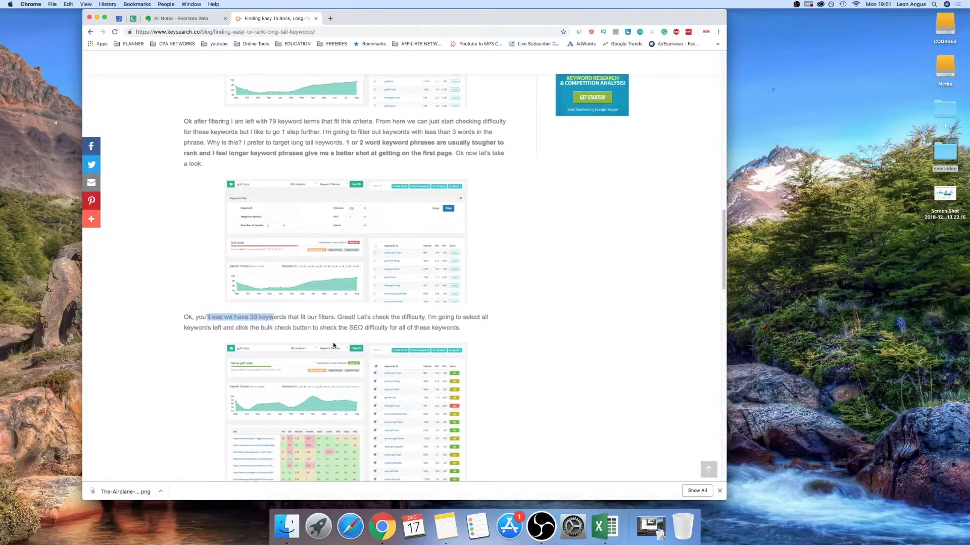
pyautogui.click(275, 325)
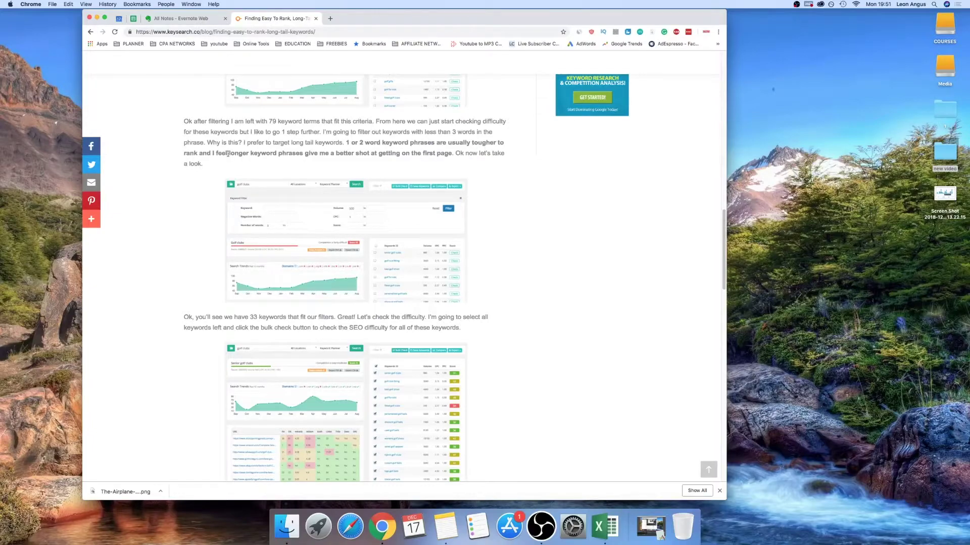
pyautogui.moveTo(229, 153); pyautogui.dragTo(356, 154)
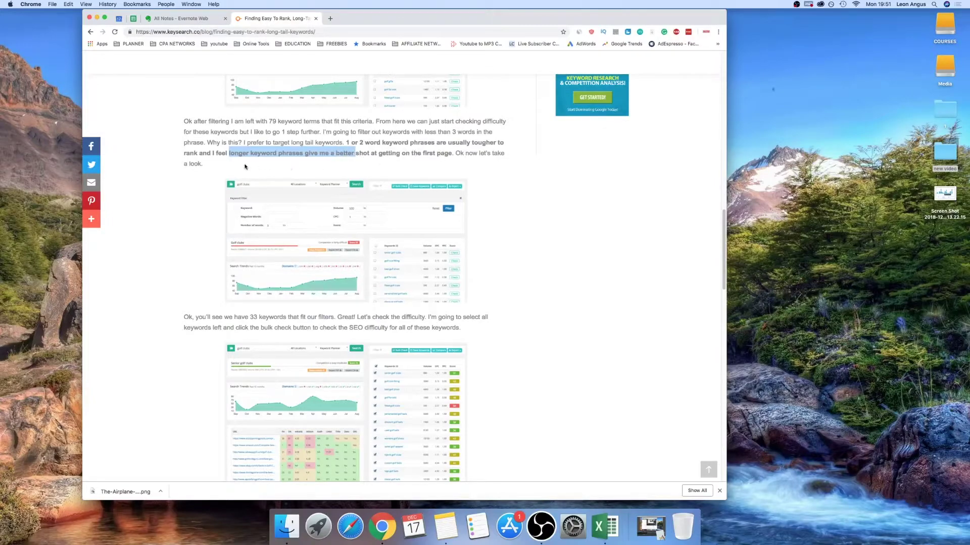
# - Read the article's bulk SEO difficulty check section and highlight the phrase about the keywords that fit the filters
pyautogui.scroll(-5, 321, 178)
pyautogui.scroll(2, 320, 179)
pyautogui.scroll(1, 322, 182)
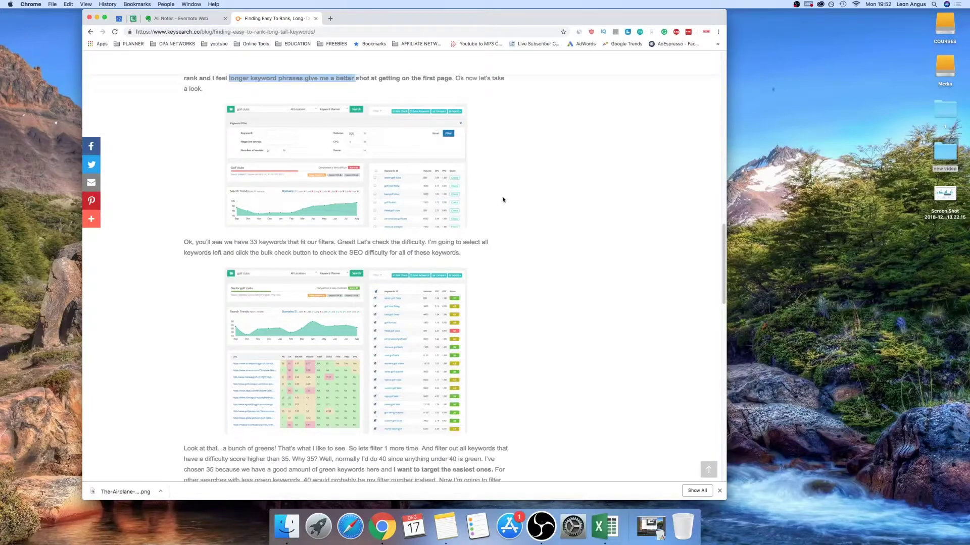
pyautogui.scroll(-1, 283, 225)
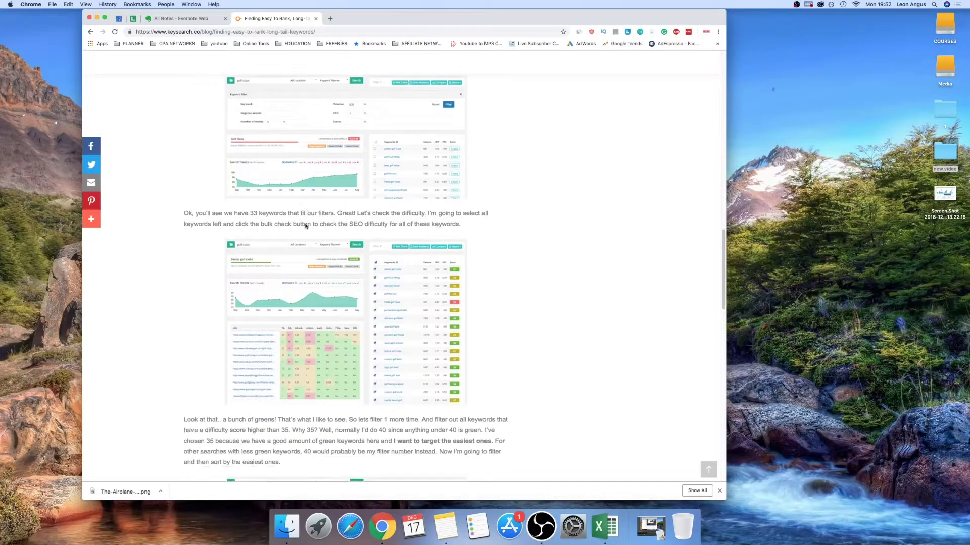
pyautogui.moveTo(190, 213); pyautogui.dragTo(291, 213)
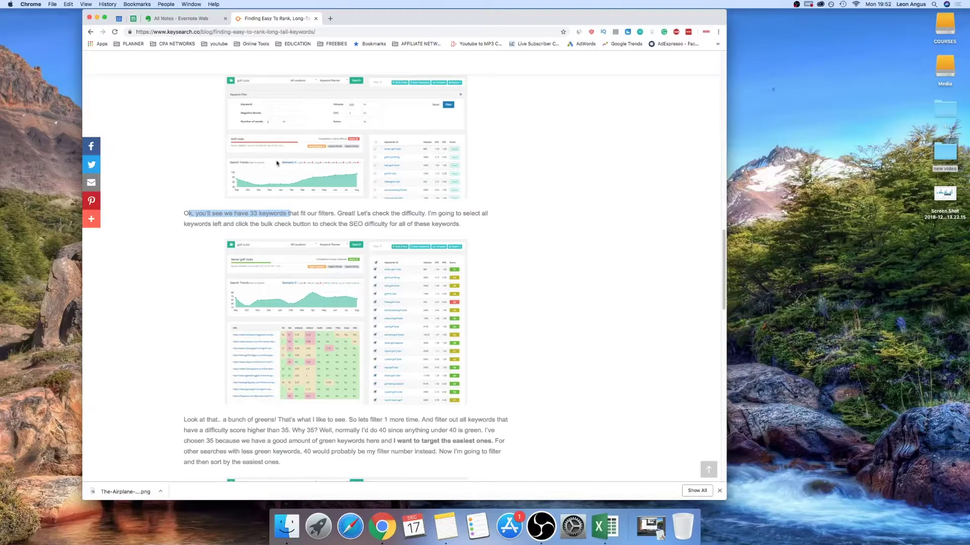
pyautogui.click(292, 207)
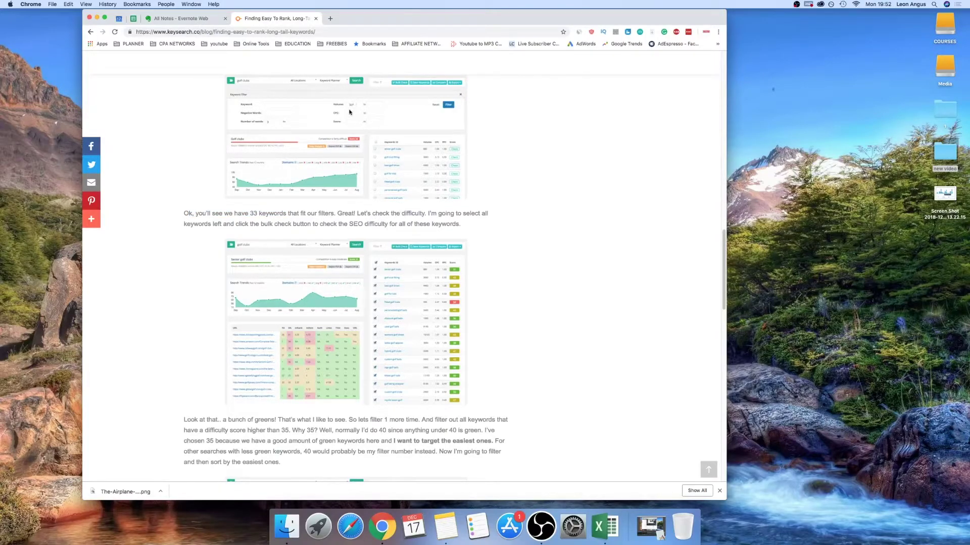
# - Read the article's final filtering advice on difficulty scores above 35, review its screenshots and conclusion, and return to the article's start
pyautogui.scroll(-1, 403, 220)
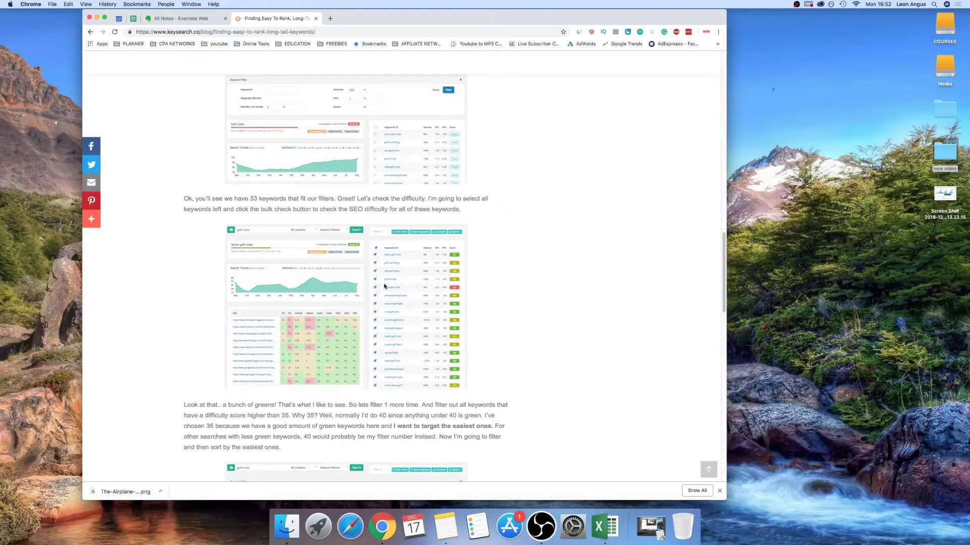
pyautogui.scroll(-10, 384, 285)
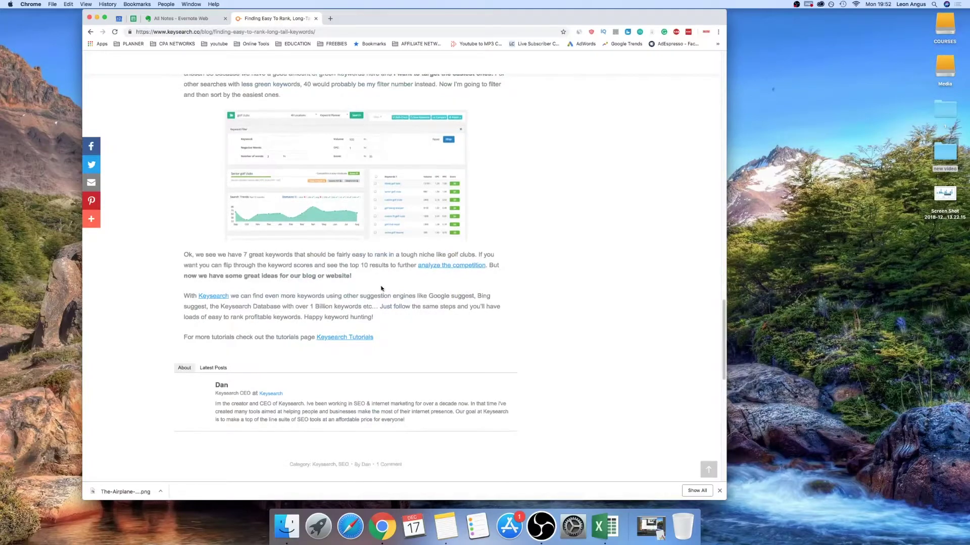
pyautogui.scroll(1, 384, 285)
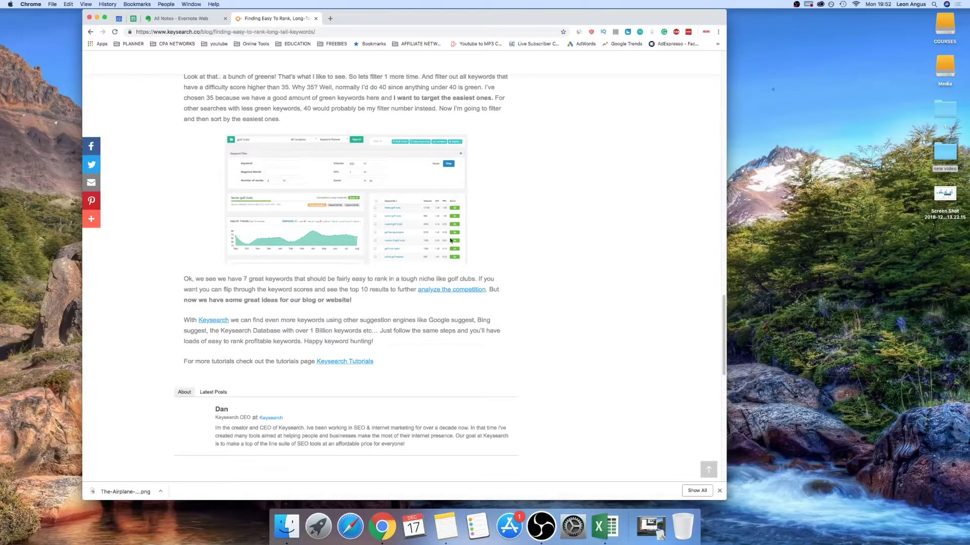
pyautogui.scroll(9, 437, 257)
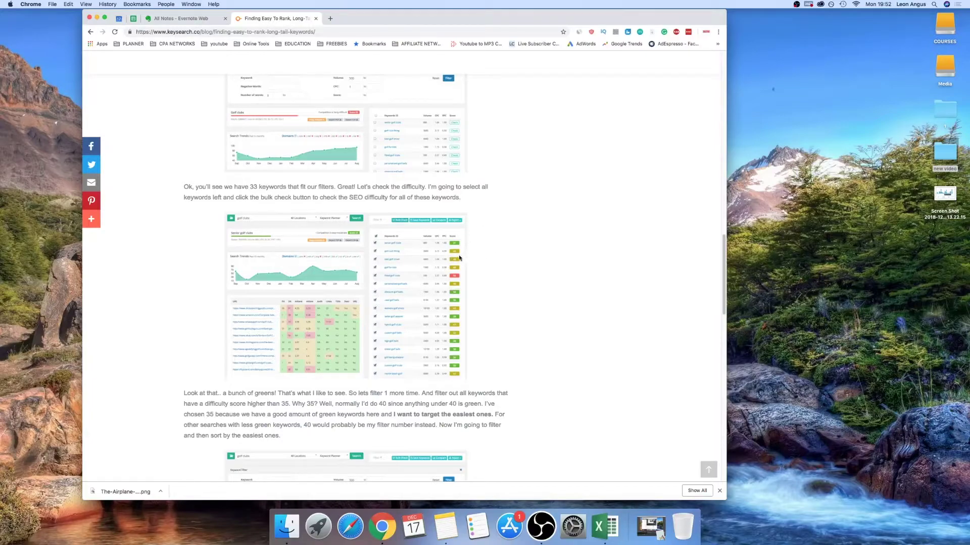
pyautogui.scroll(15, 541, 255)
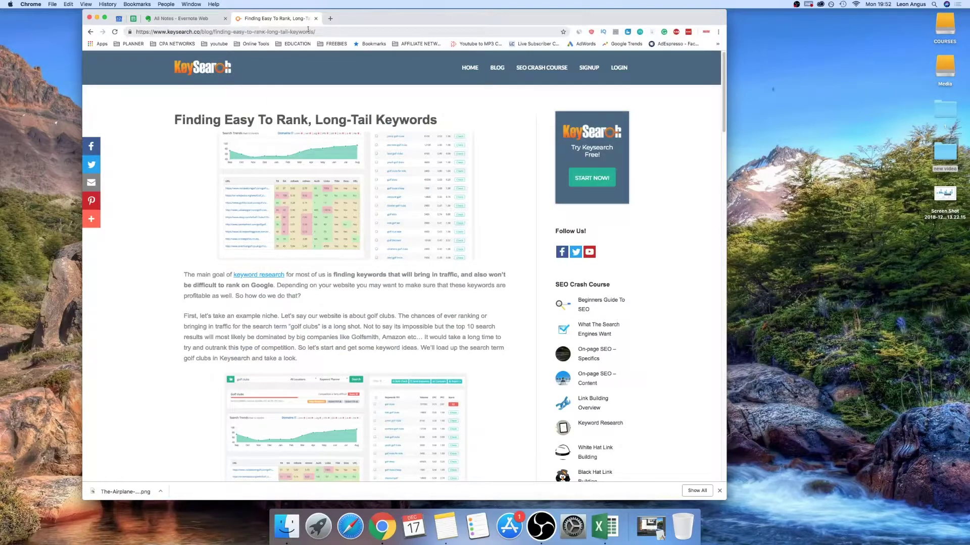
# - Open the Keysearch keyword research tool at keysearch.co in a new browser tab
pyautogui.click(330, 19)
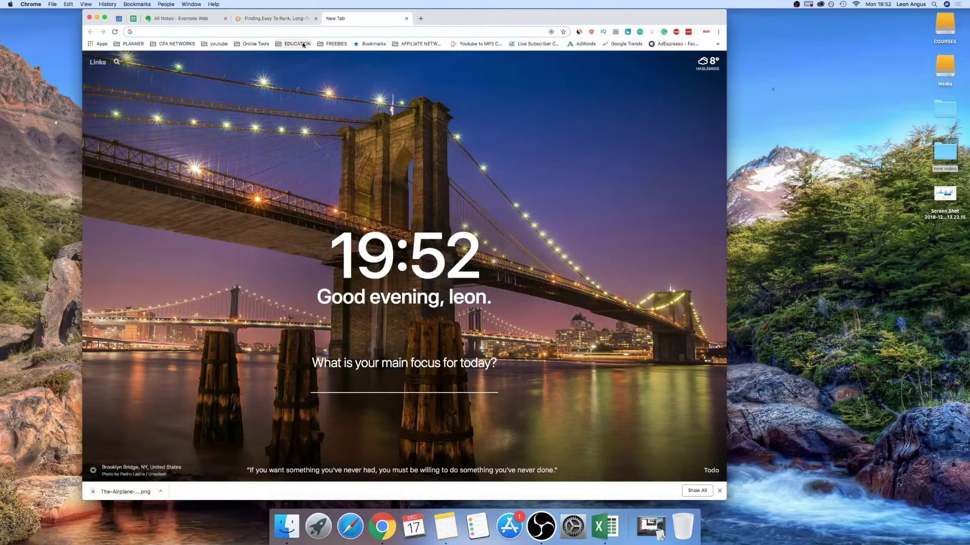
pyautogui.click(275, 19)
pyautogui.click(343, 20)
pyautogui.write('keysearch.co')
pyautogui.press('Return')
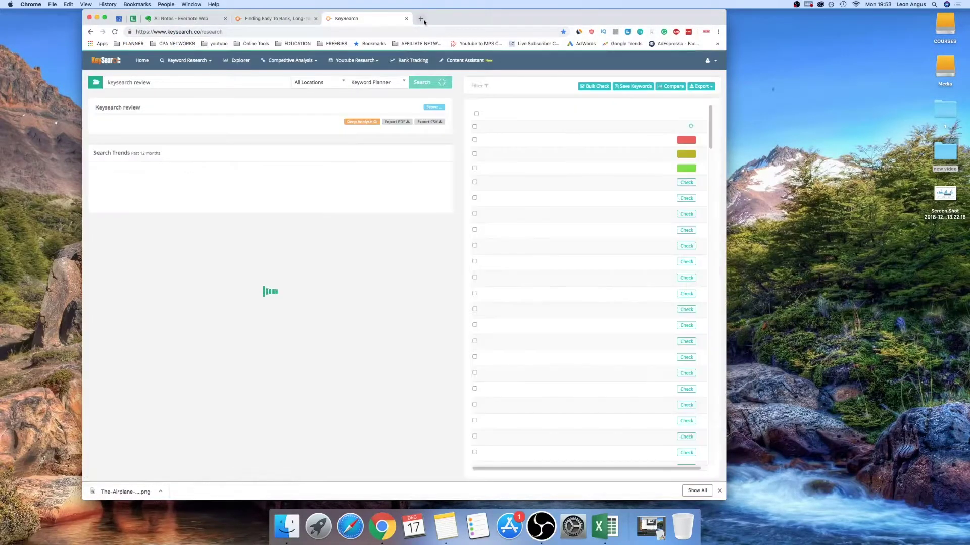
# - Replace the keyword in the research tool with "fitness tips" and run the search
pyautogui.tripleClick(183, 84)
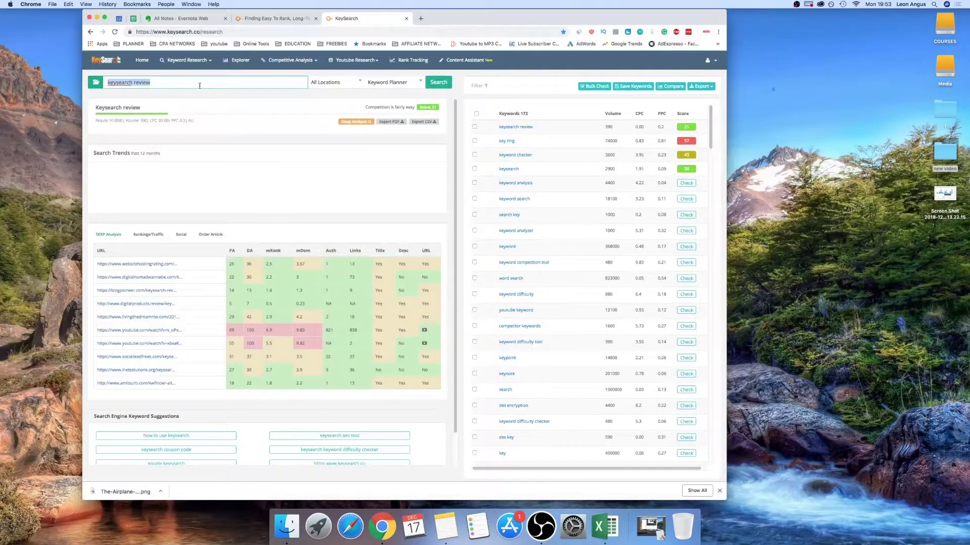
pyautogui.write('fitnw')
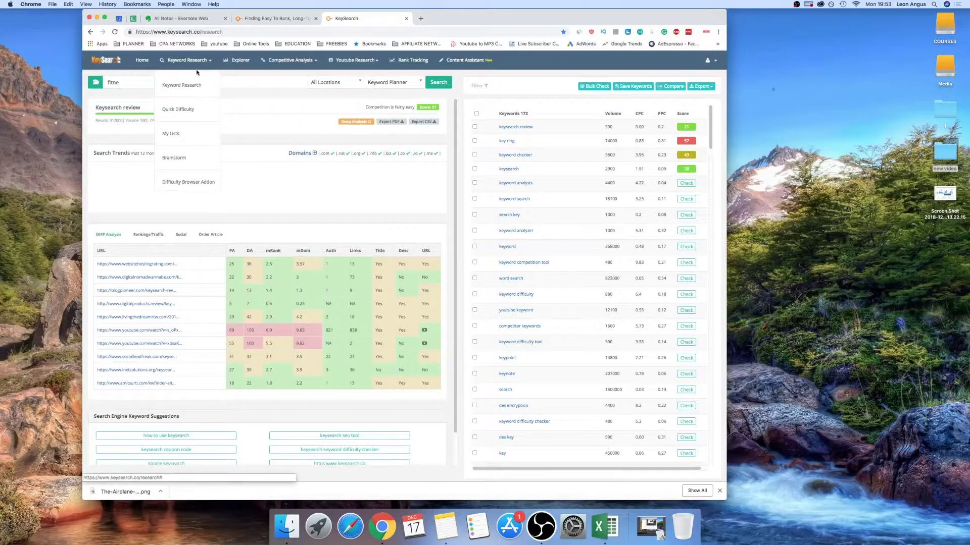
pyautogui.press('Return')
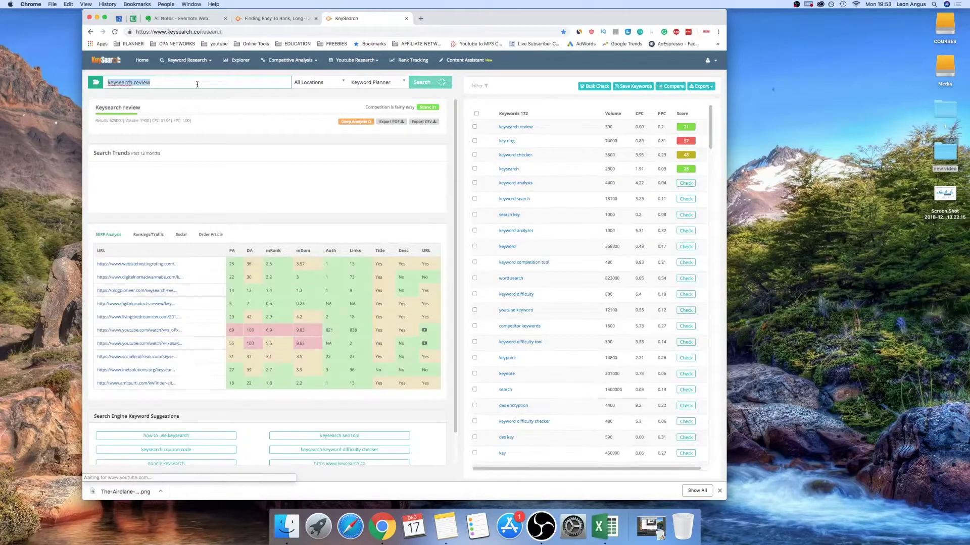
pyautogui.write('fitness ')
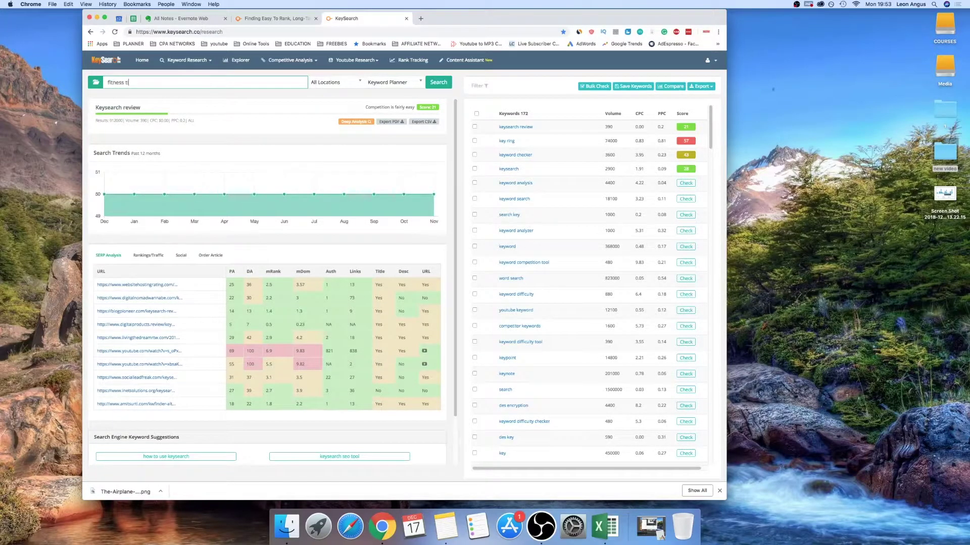
pyautogui.write('tips')
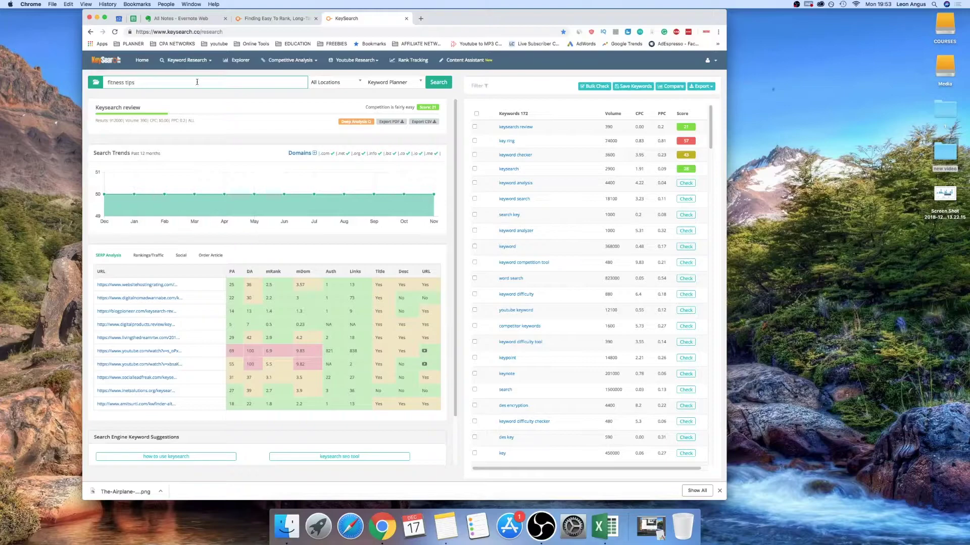
pyautogui.click(438, 84)
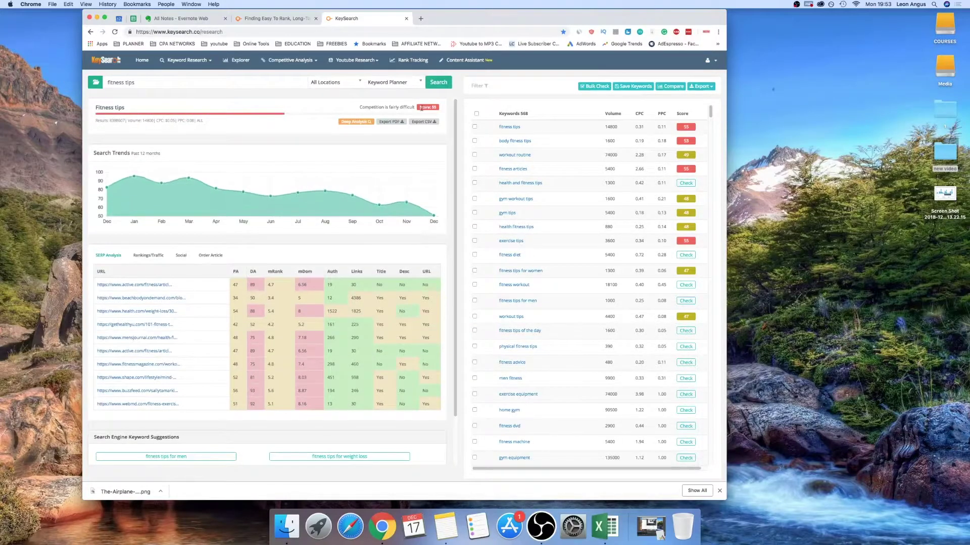
# - Run a new keyword search for "car parts"
pyautogui.moveTo(162, 85); pyautogui.dragTo(84, 77)
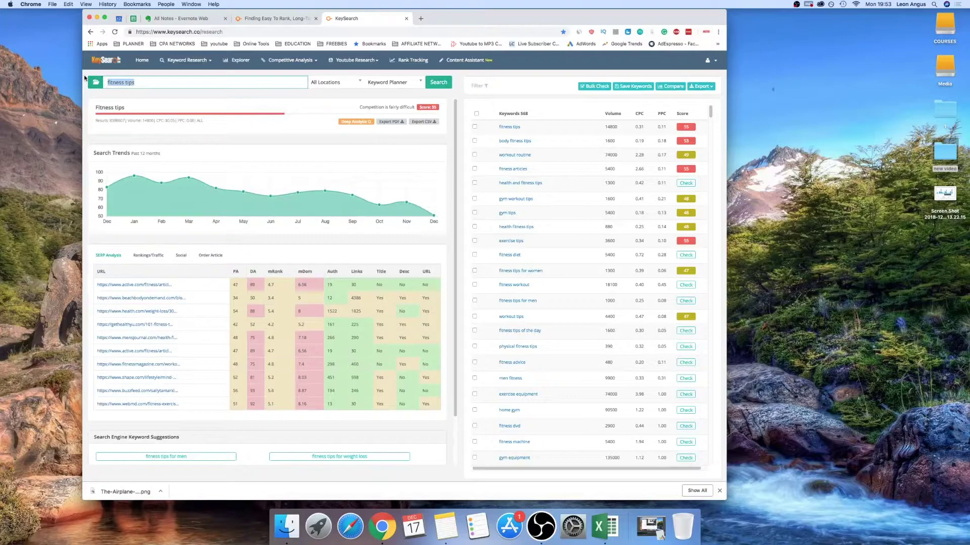
pyautogui.write('car parts')
pyautogui.click(437, 82)
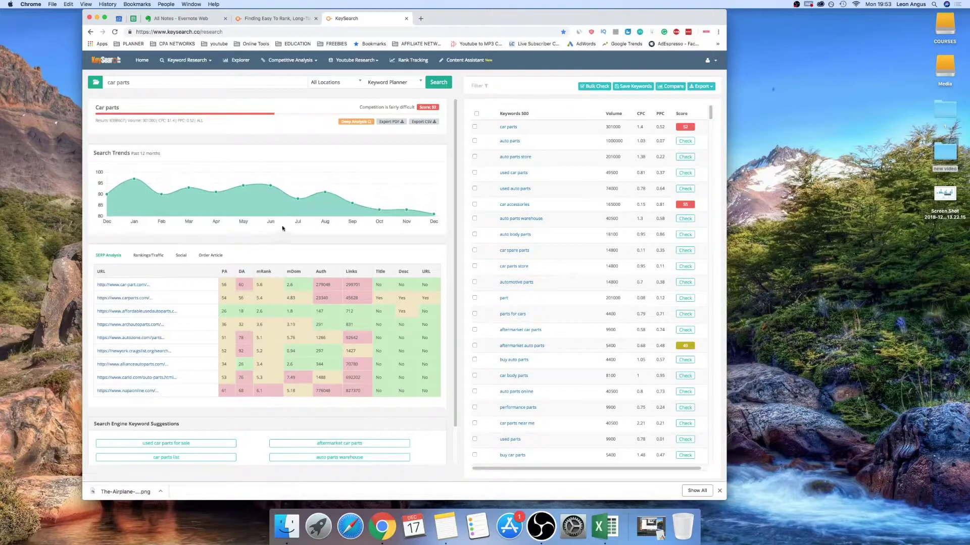
# - Examine the search trend for December and highlight authority values of the top-ranking pages for "car parts"
pyautogui.moveTo(438, 219)
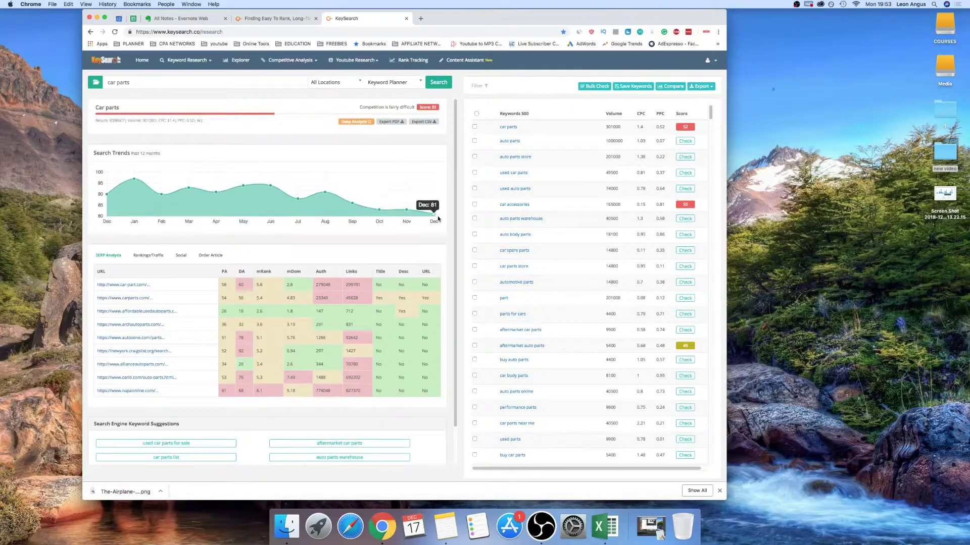
pyautogui.doubleClick(241, 284)
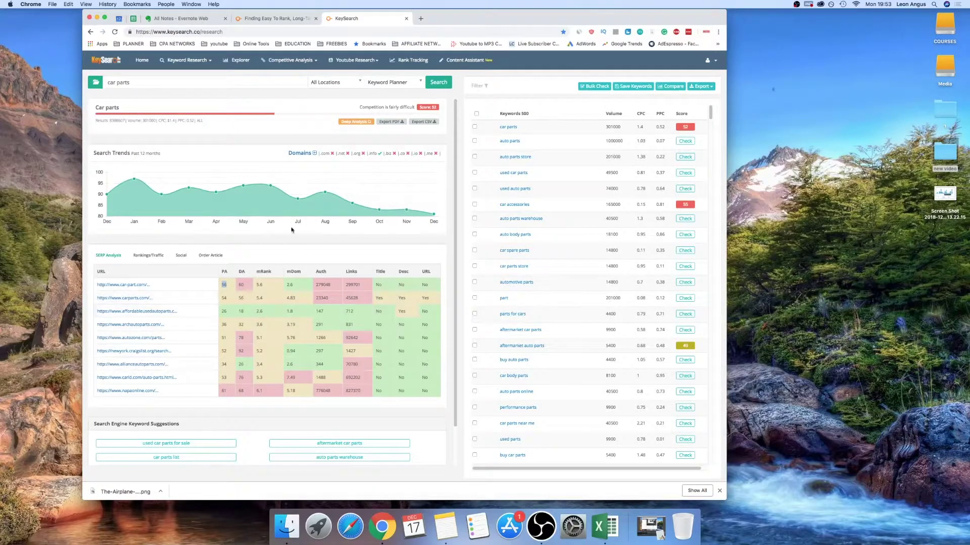
pyautogui.doubleClick(241, 312)
# - Check the difficulty score of the suggestion "auto parts" and view the account's credits
pyautogui.click(686, 141)
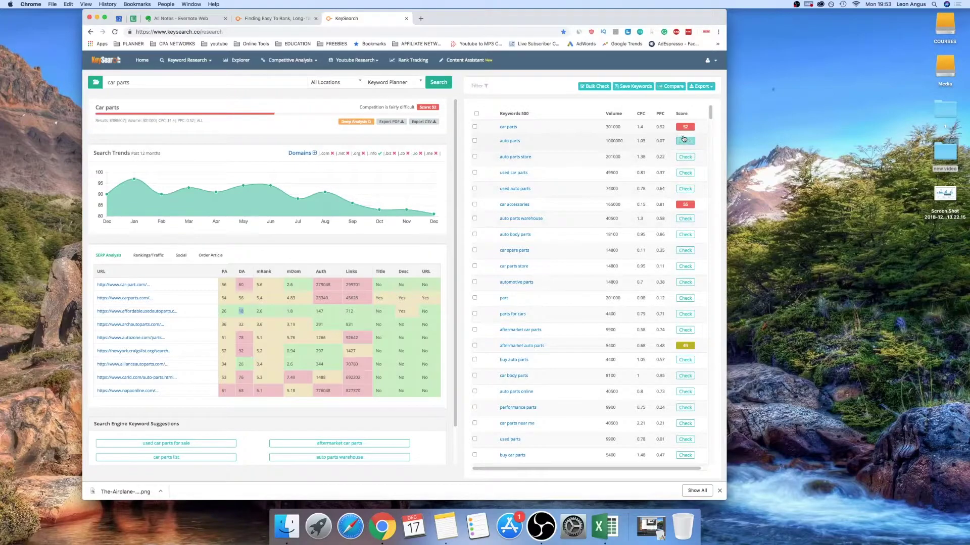
pyautogui.click(708, 61)
pyautogui.click(663, 144)
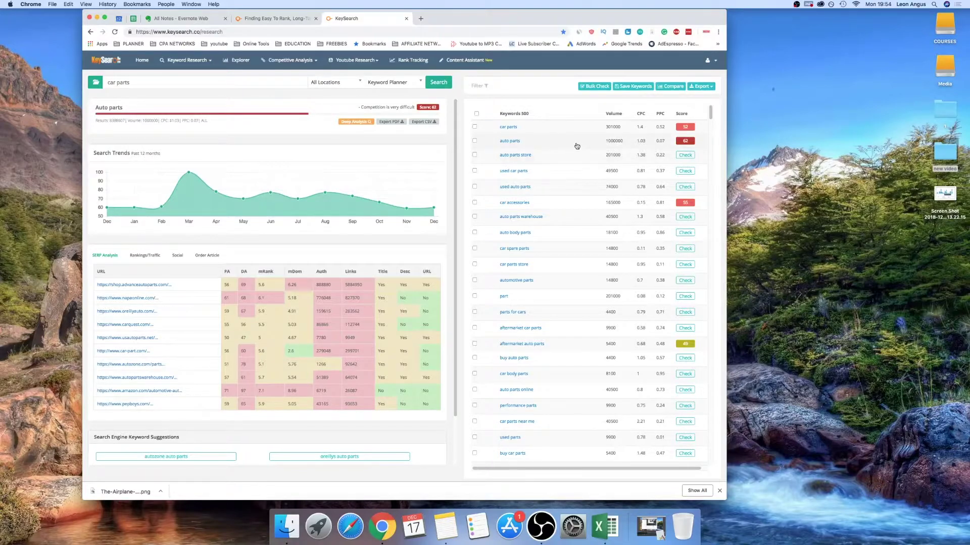
pyautogui.click(711, 59)
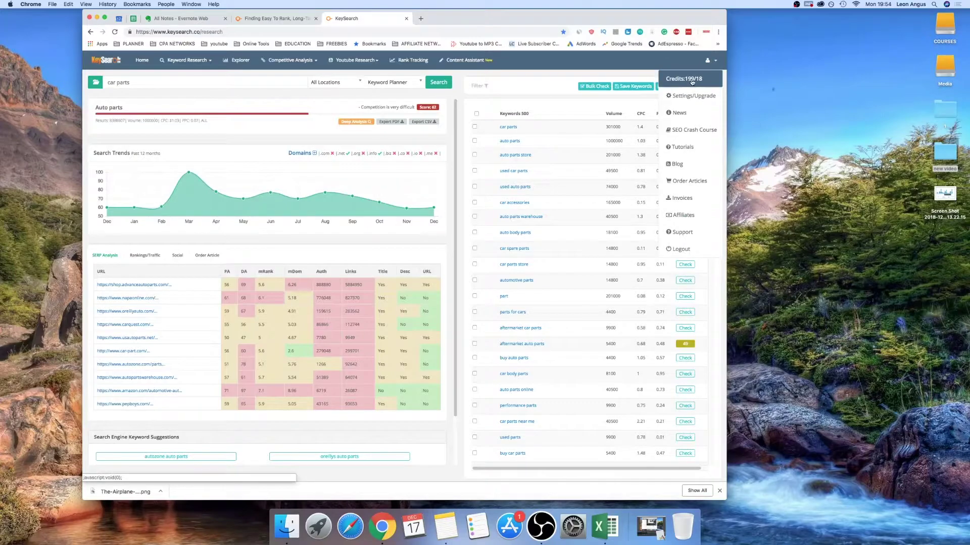
pyautogui.click(525, 88)
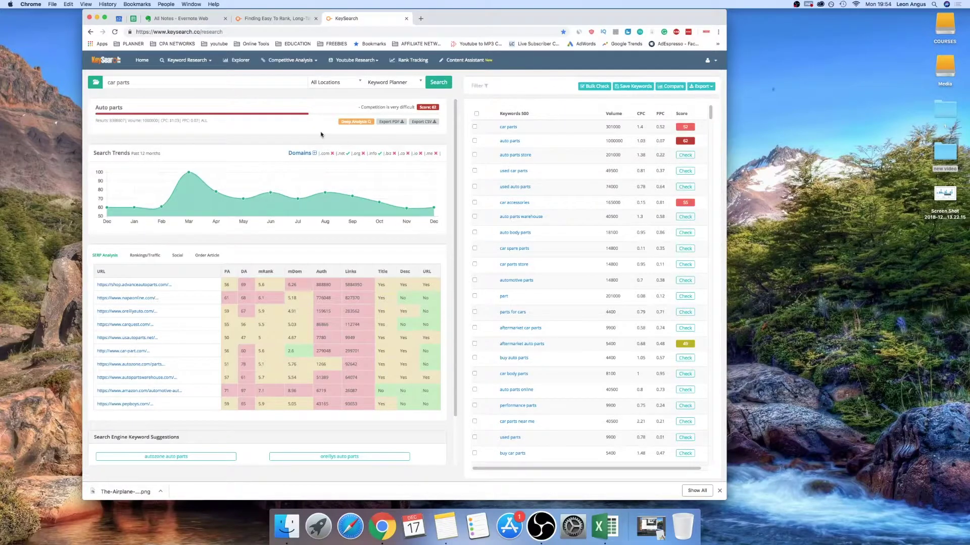
# - Sort the keyword suggestions alphabetically and enter a minimum CPC in the keyword filter
pyautogui.click(528, 114)
pyautogui.click(486, 87)
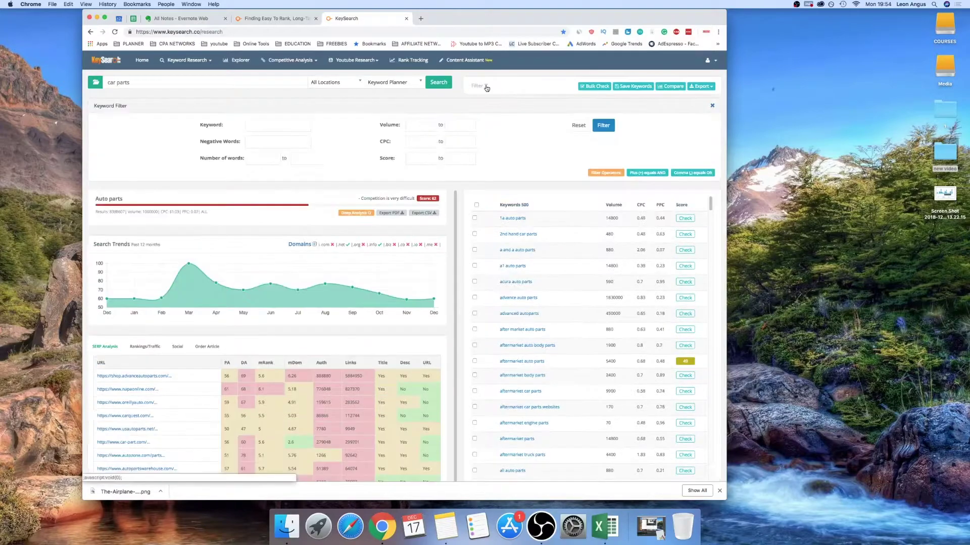
pyautogui.click(425, 141)
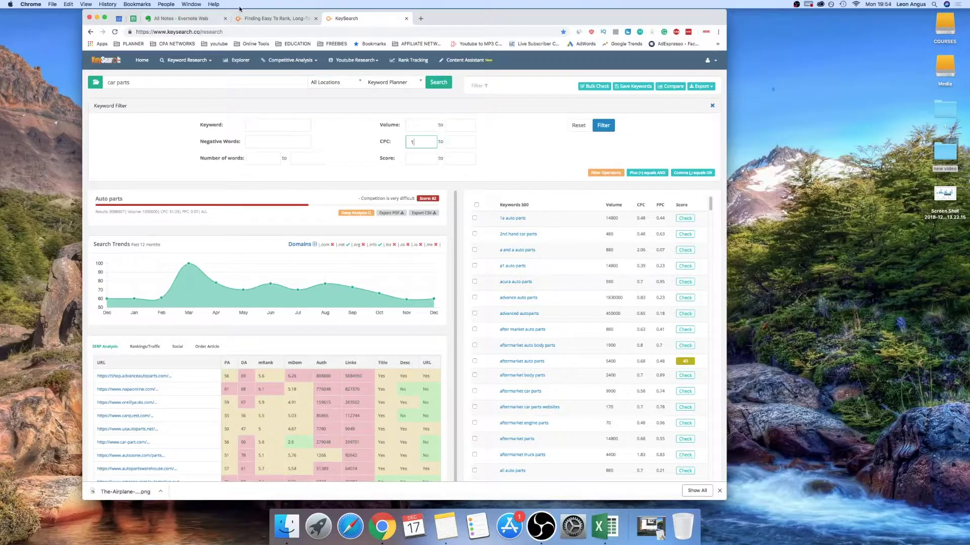
# - Return to the long-tail keywords article and reread its filter limits for search volume and CPC
pyautogui.click(264, 18)
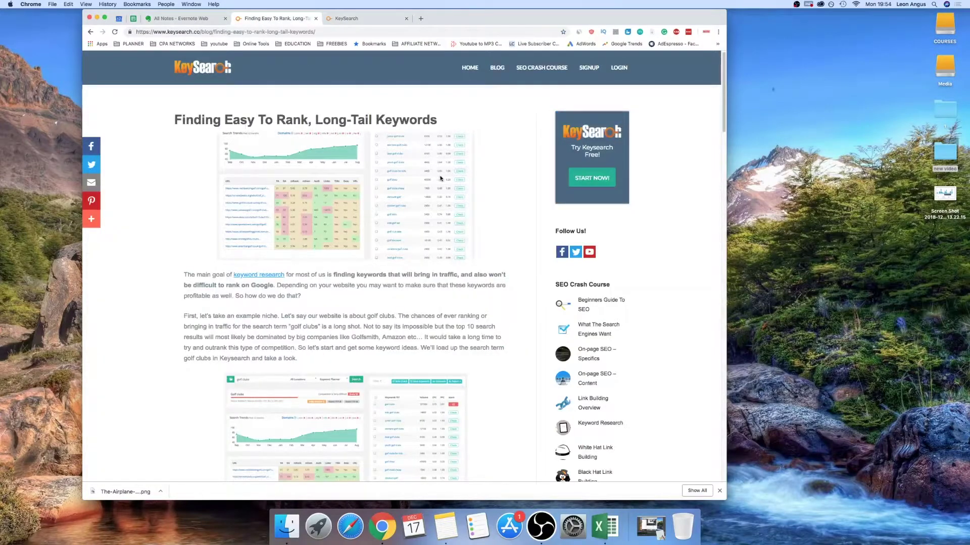
pyautogui.scroll(-10, 460, 187)
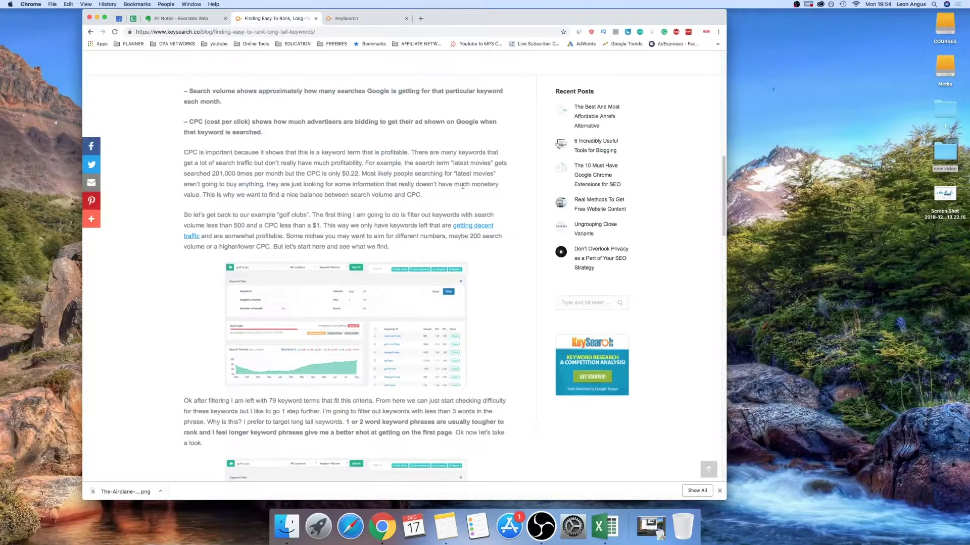
pyautogui.scroll(-1, 461, 181)
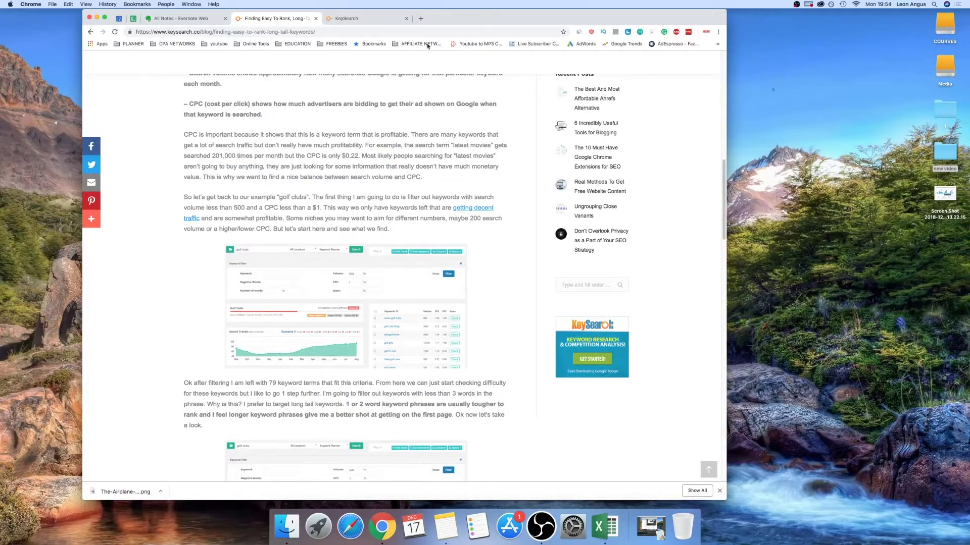
# - Return to Keysearch and filter the suggestions to at least 3 words, a minimum volume of 500 and a minimum CPC of 1
pyautogui.click(364, 19)
pyautogui.click(431, 127)
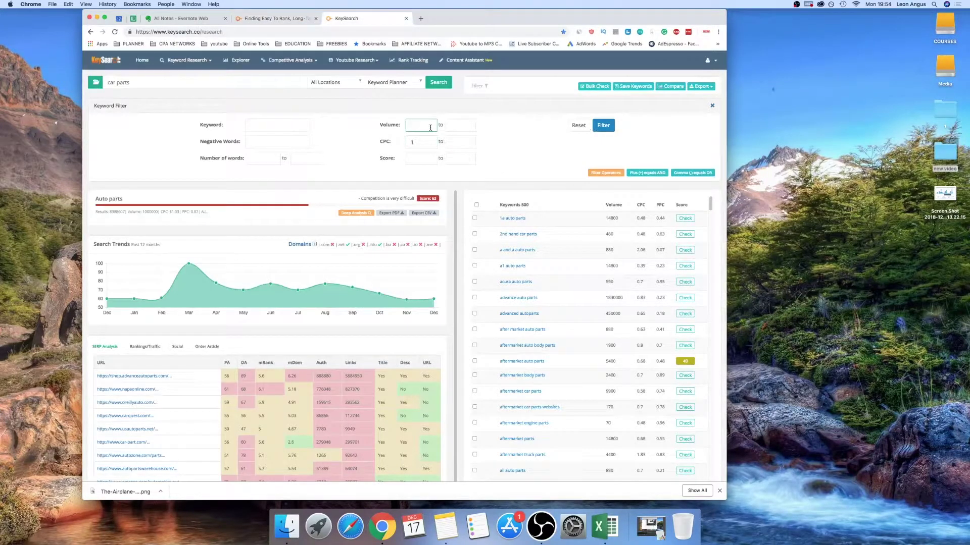
pyautogui.click(272, 161)
pyautogui.moveTo(408, 128); pyautogui.dragTo(424, 126)
pyautogui.doubleClick(423, 143)
pyautogui.click(605, 126)
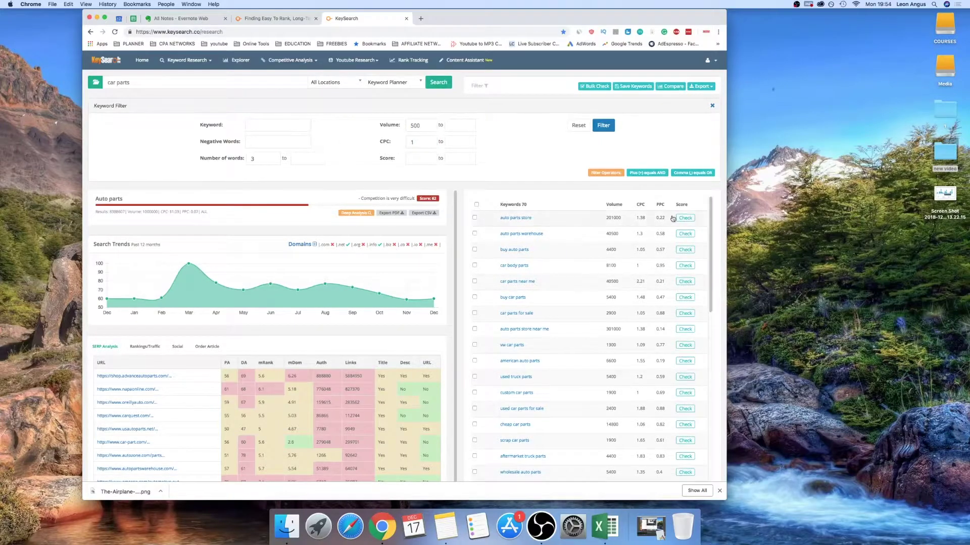
# - Check the difficulty scores of the first five filtered suggestions, from "auto parts store" to "car parts near me", and skim the remaining ones
pyautogui.click(686, 218)
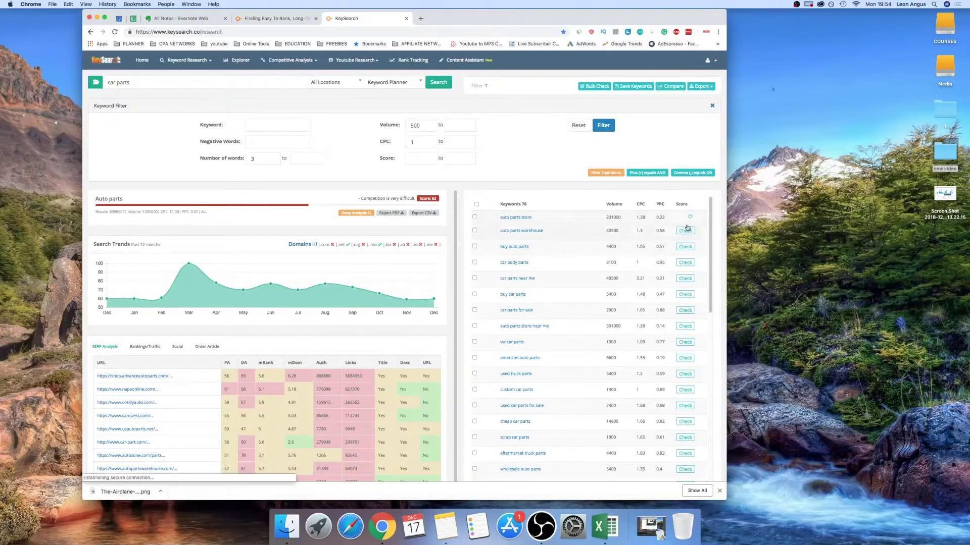
pyautogui.click(685, 231)
pyautogui.click(682, 244)
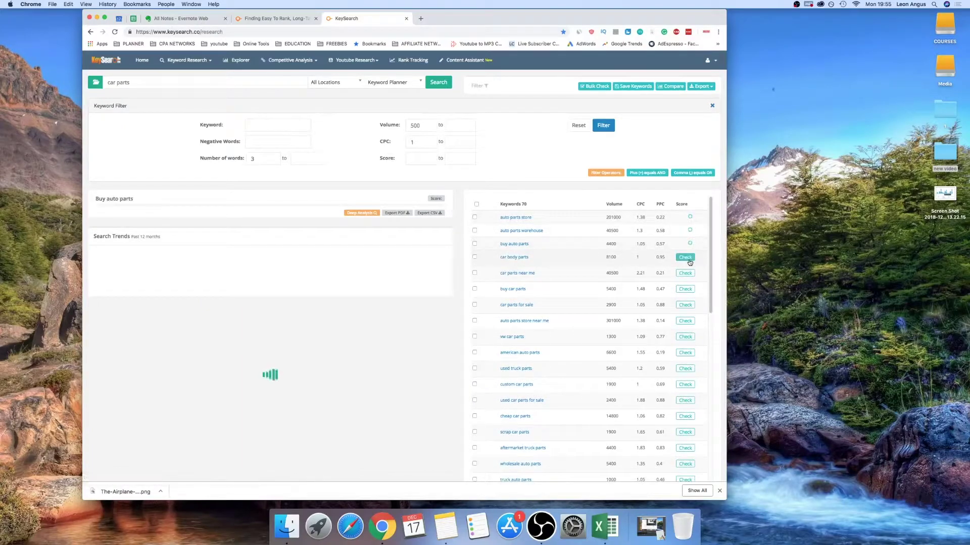
pyautogui.click(685, 257)
pyautogui.click(685, 271)
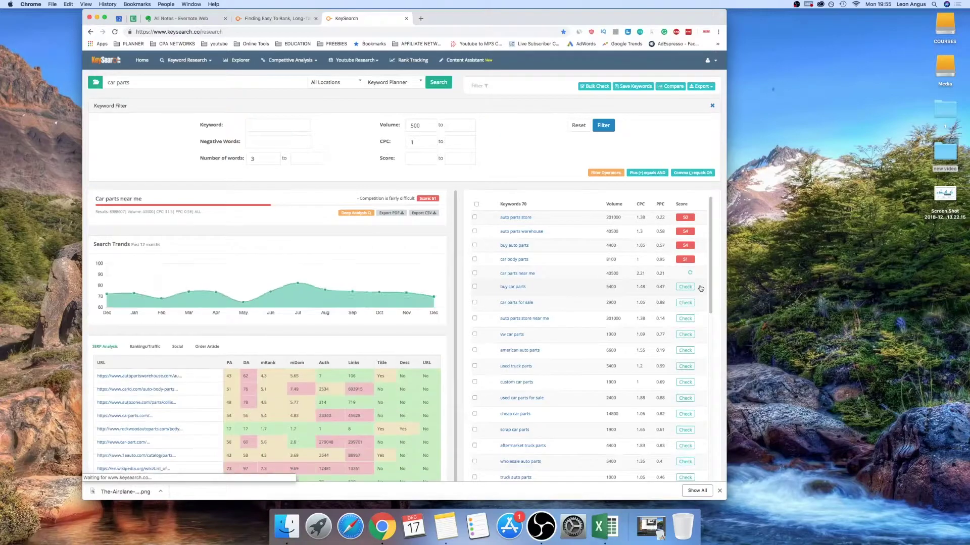
pyautogui.scroll(-15, 647, 283)
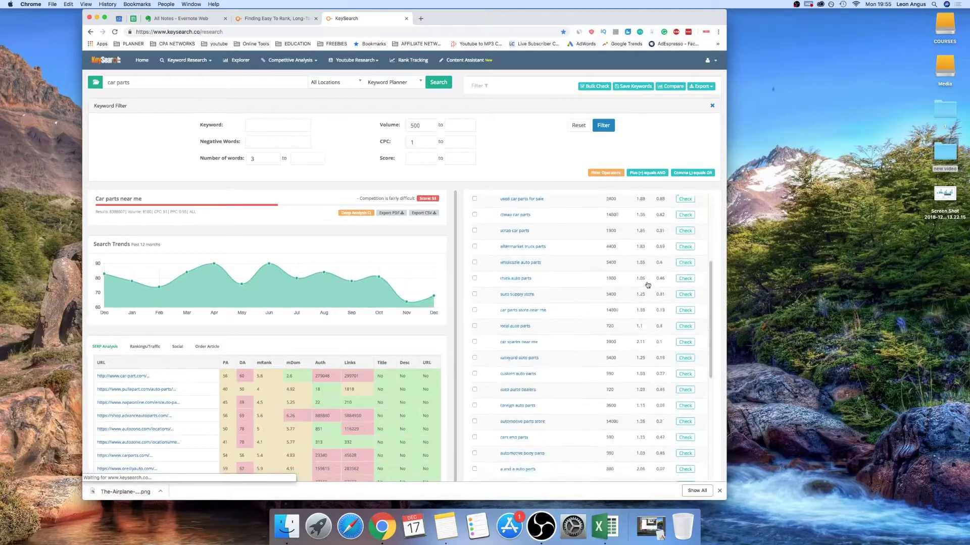
pyautogui.scroll(15, 647, 283)
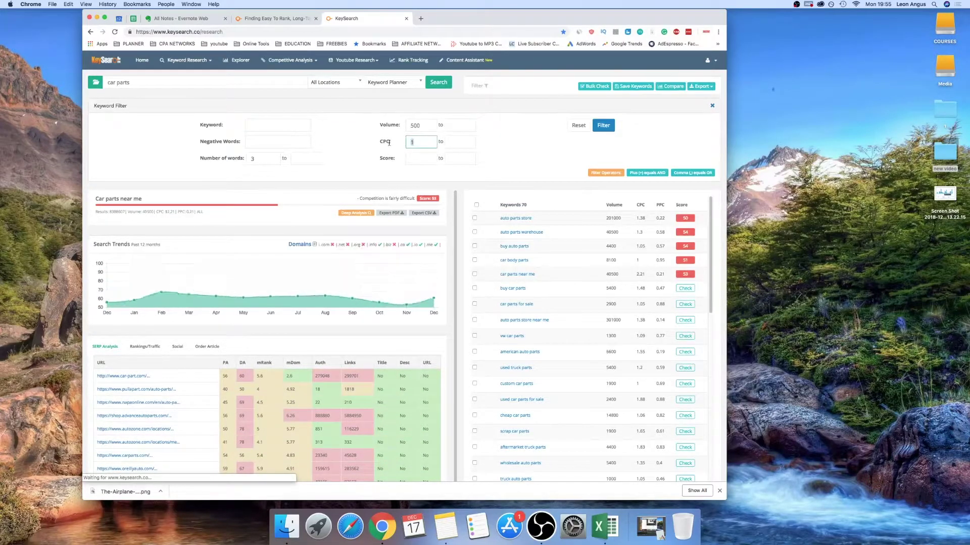
# - Refilter the suggestions to a maximum CPC of 1 and a maximum volume of 500, keeping the 3-word minimum
pyautogui.doubleClick(412, 142)
pyautogui.press('BackSpace')
pyautogui.press('Tab')
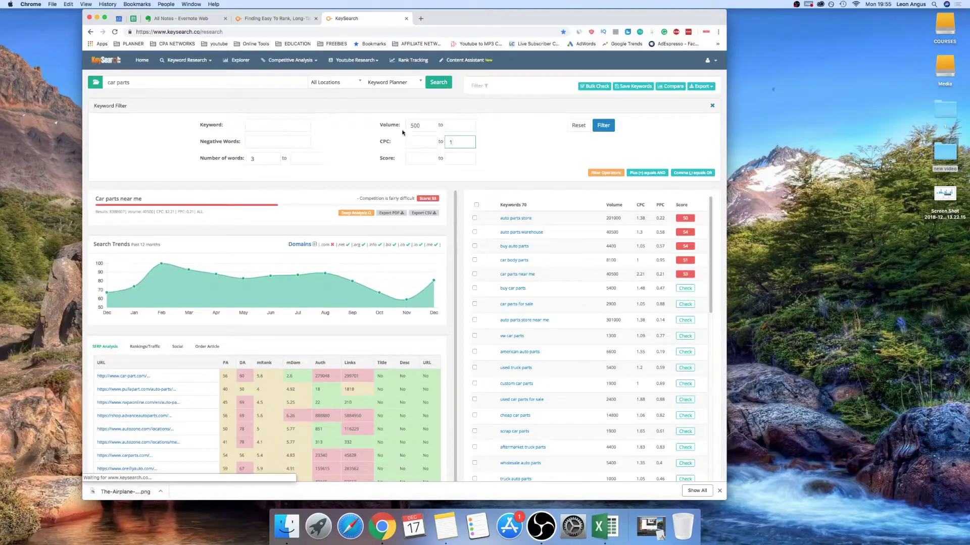
pyautogui.click(460, 126)
pyautogui.doubleClick(426, 126)
pyautogui.press('BackSpace')
pyautogui.click(468, 126)
pyautogui.click(260, 160)
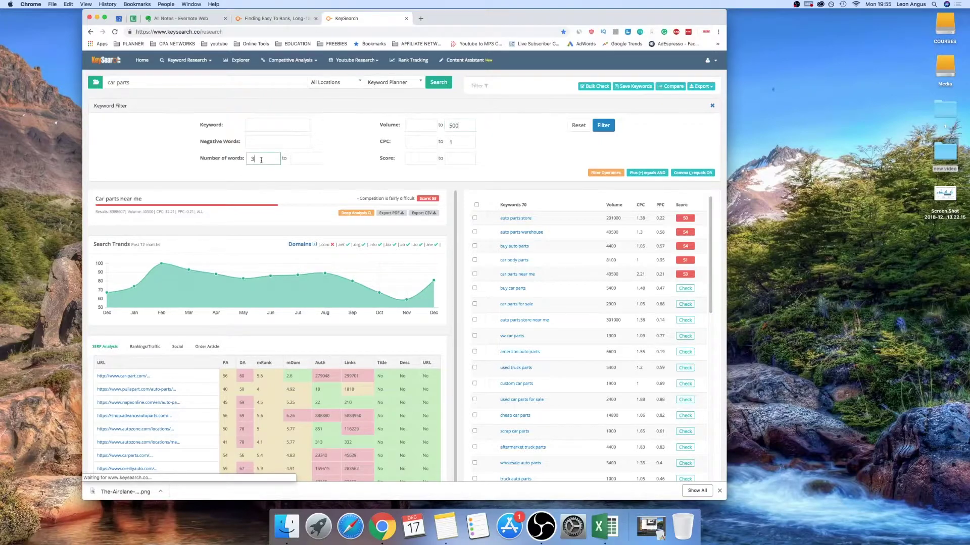
pyautogui.click(597, 126)
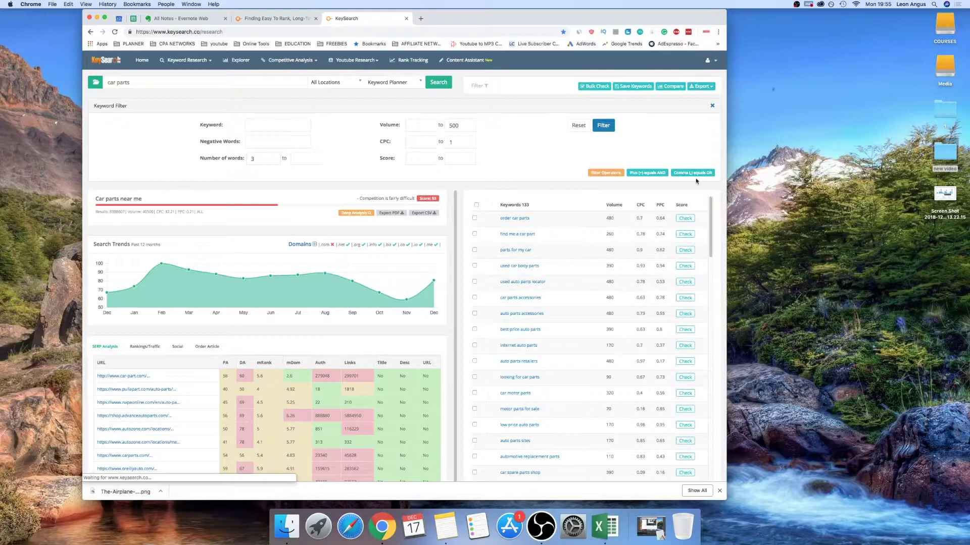
# - Check the difficulty scores of the first six low-volume suggestions, from "order car parts" to "car parts accessories"
pyautogui.click(685, 218)
pyautogui.click(685, 232)
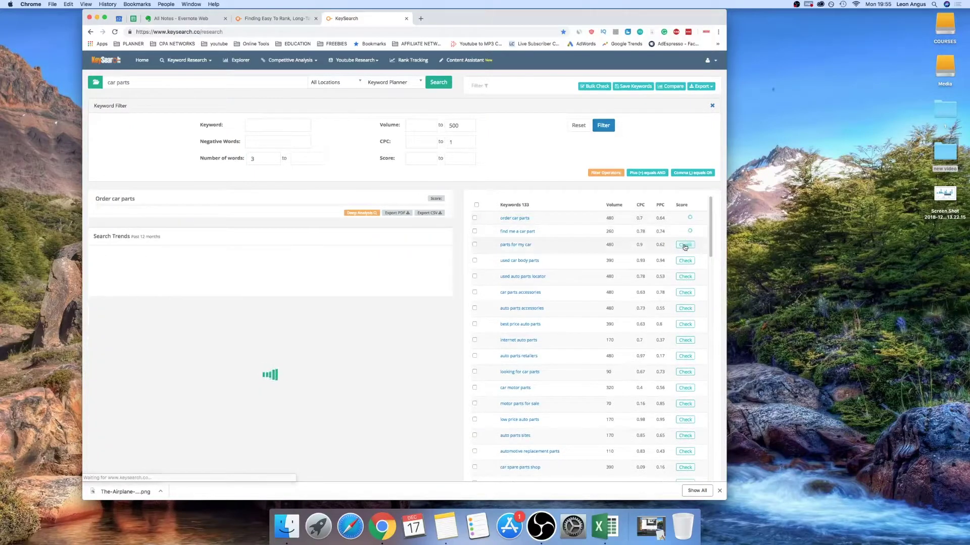
pyautogui.click(684, 246)
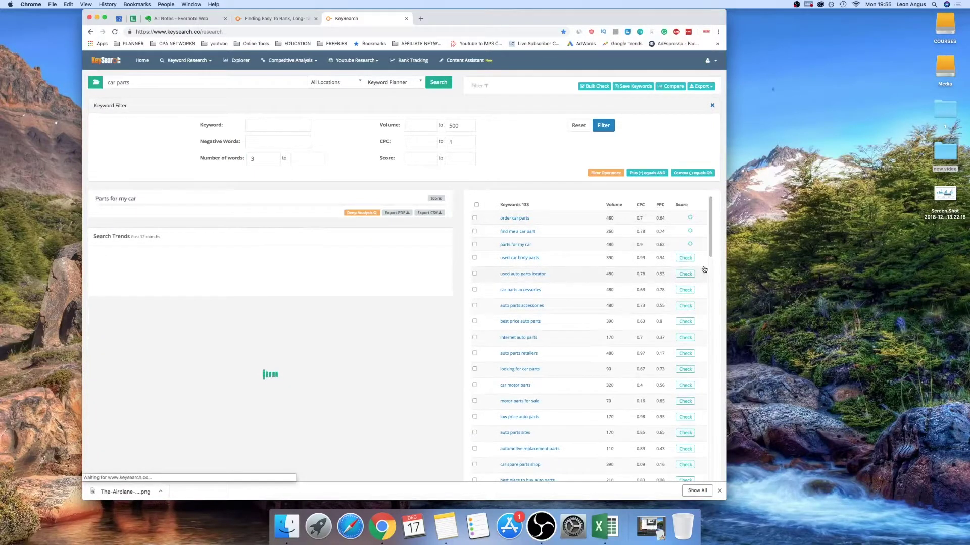
pyautogui.click(687, 259)
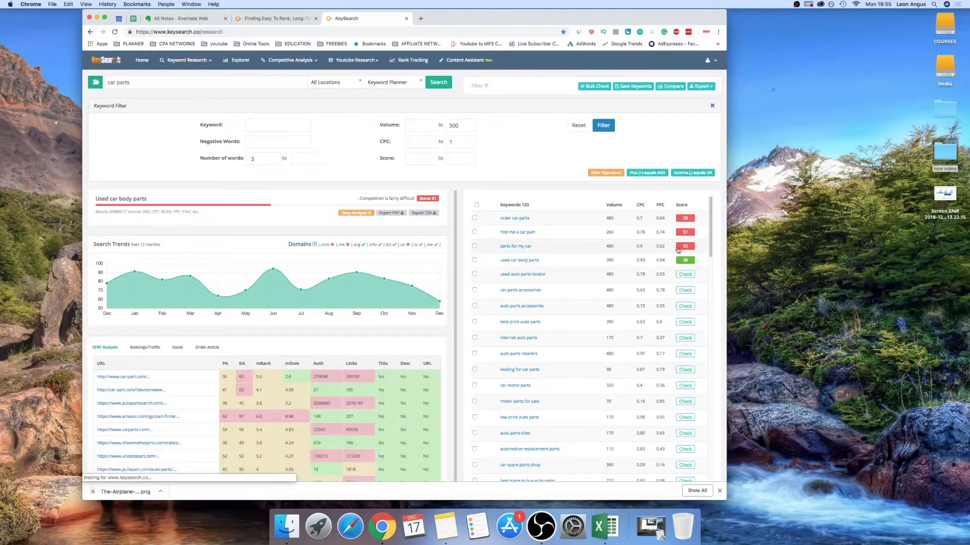
pyautogui.click(688, 275)
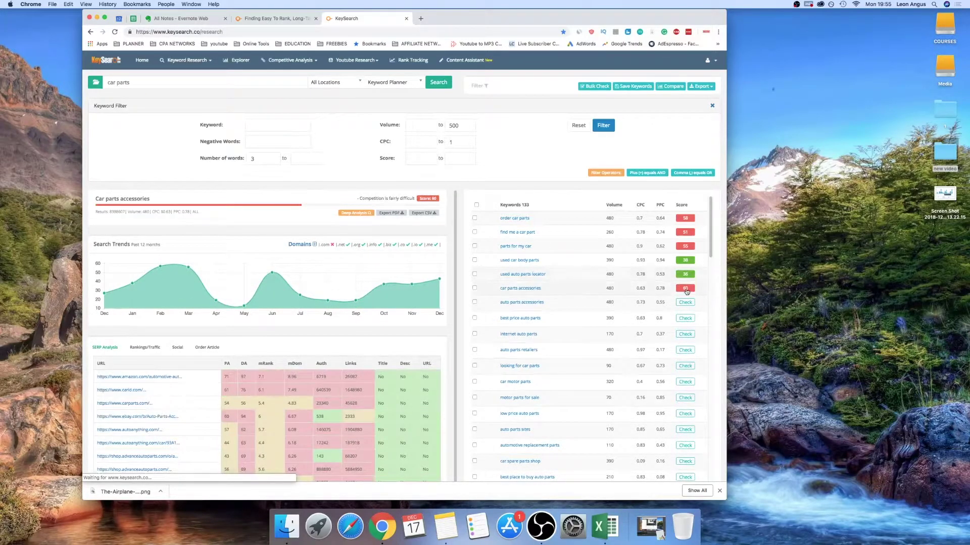
# - Check the difficulty scores of "car part checker", "chevy car parts", "low price car parts" and "cheapest place to buy car parts" further down the list
pyautogui.moveTo(709, 249); pyautogui.dragTo(703, 380)
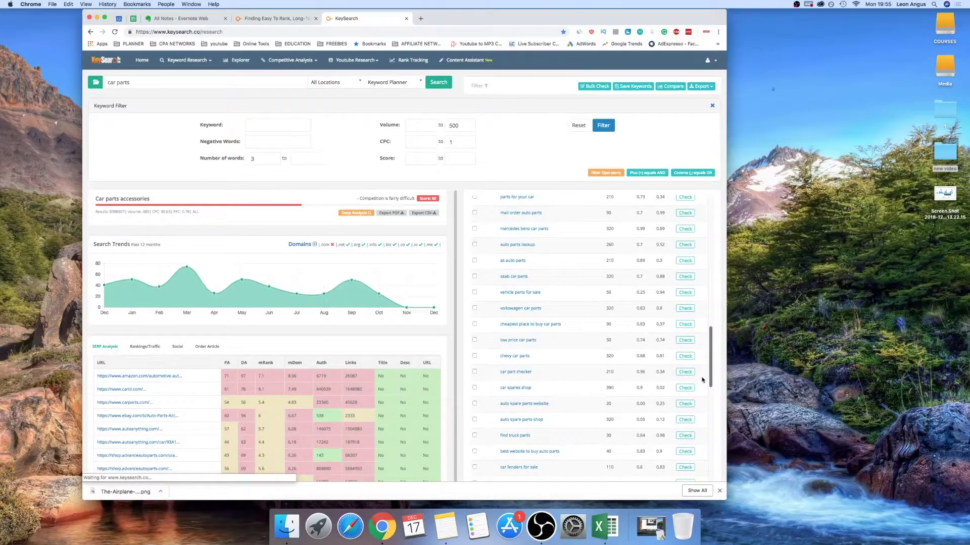
pyautogui.click(685, 372)
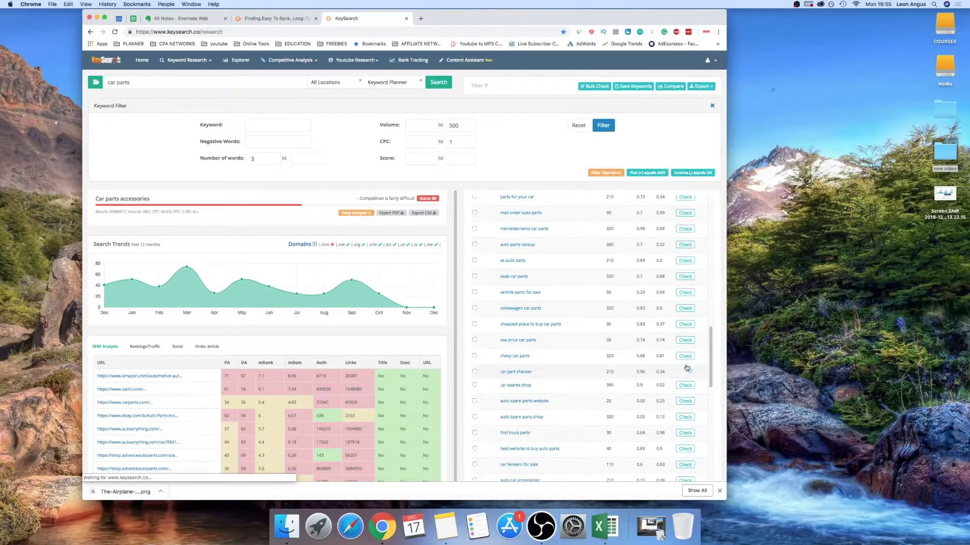
pyautogui.click(686, 356)
pyautogui.click(686, 339)
pyautogui.click(685, 324)
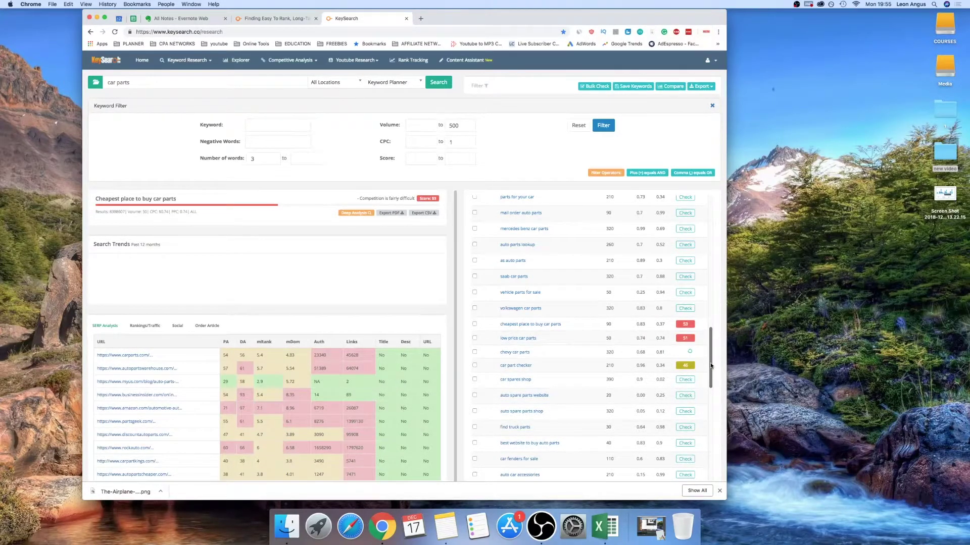
# - Open the analysis of "used car body parts" and examine the page authority of the ranking rockwoodautoparts.com page
pyautogui.moveTo(710, 366); pyautogui.dragTo(701, 228)
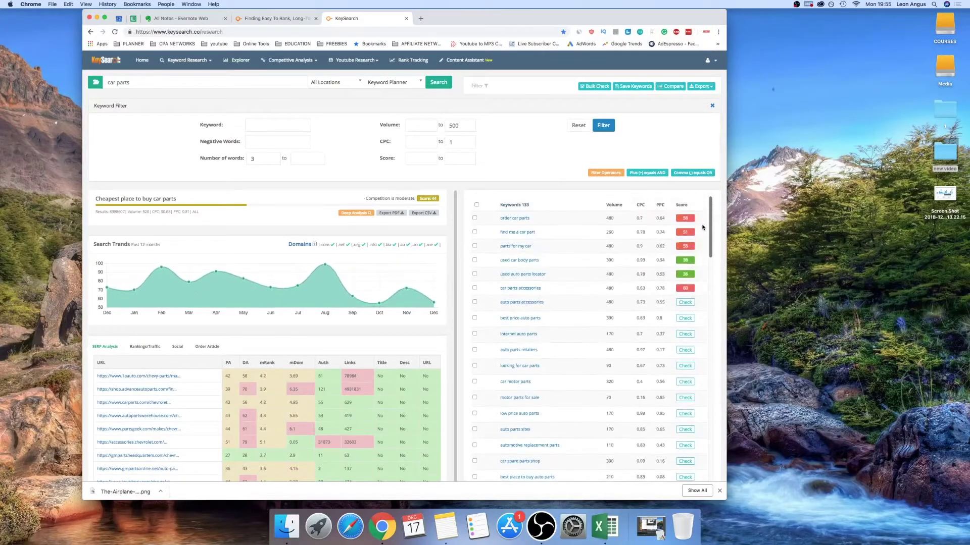
pyautogui.click(604, 264)
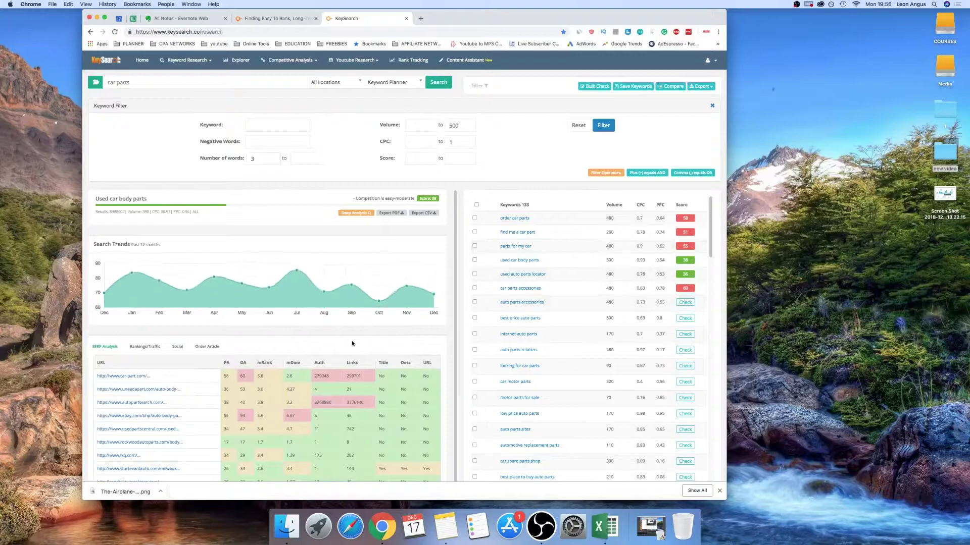
pyautogui.scroll(-2, 442, 353)
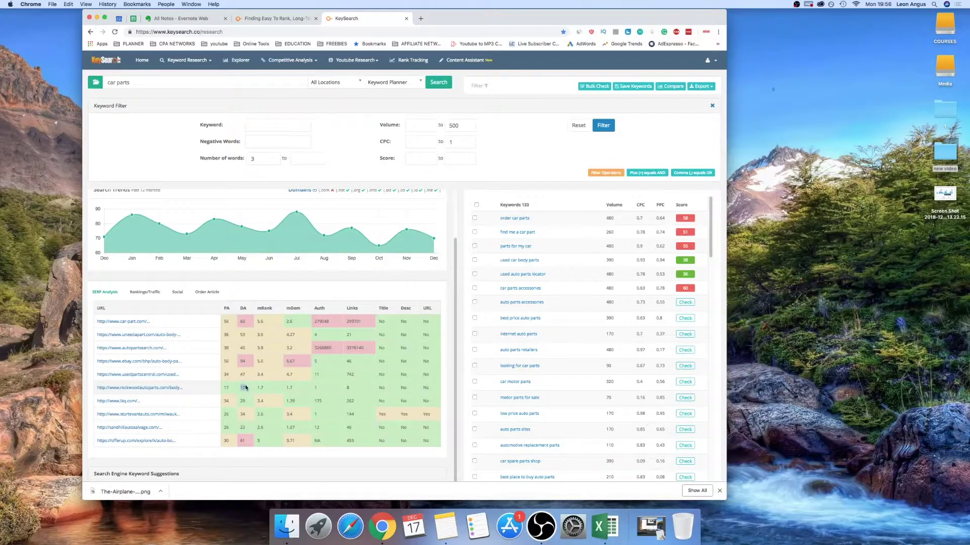
pyautogui.doubleClick(226, 387)
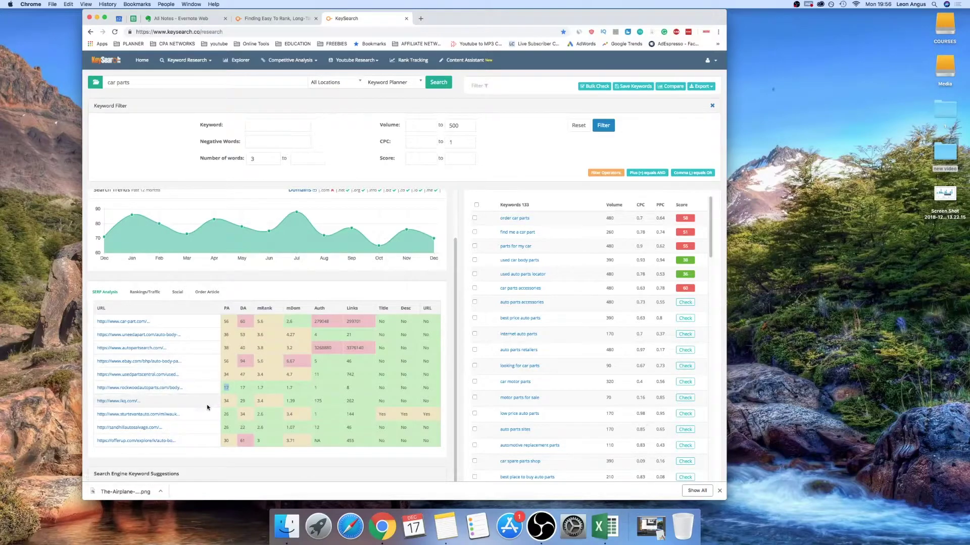
# - Compare the ranking pages' authority and traffic data, and open the organic keywords of the rockwoodautoparts.com page
pyautogui.click(152, 293)
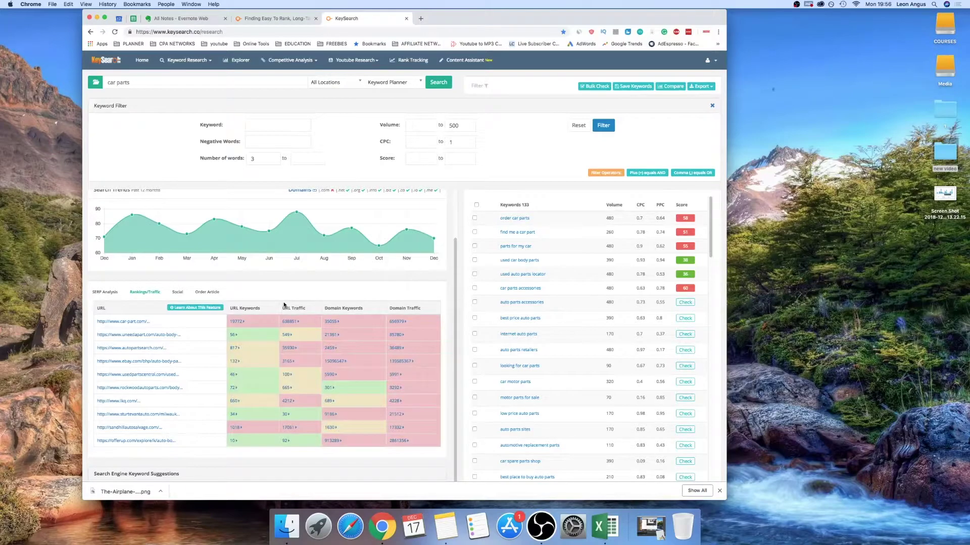
pyautogui.click(109, 291)
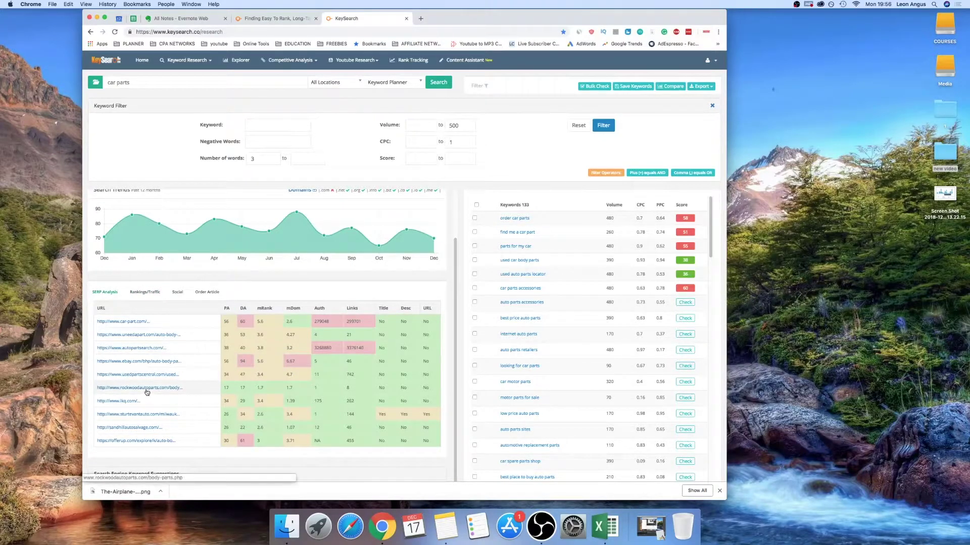
pyautogui.click(144, 293)
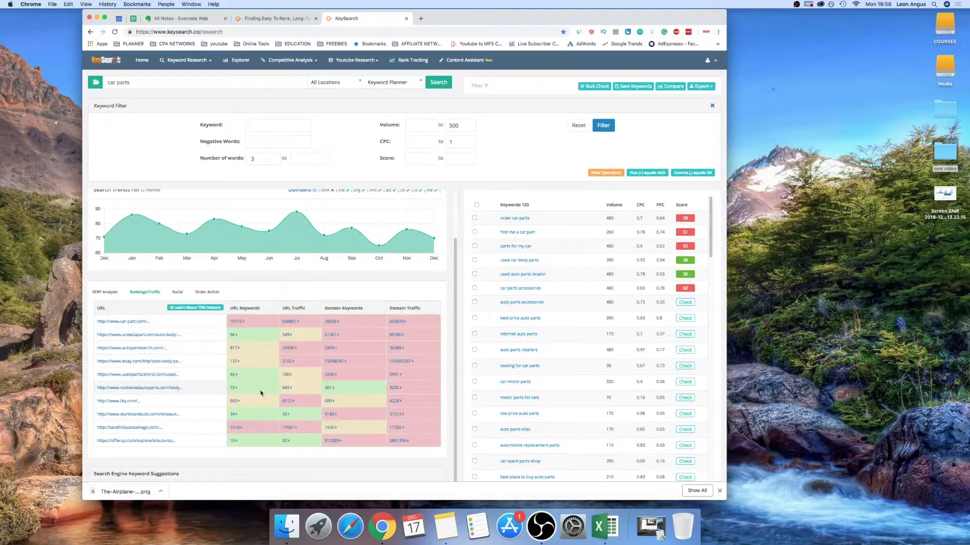
pyautogui.click(231, 389)
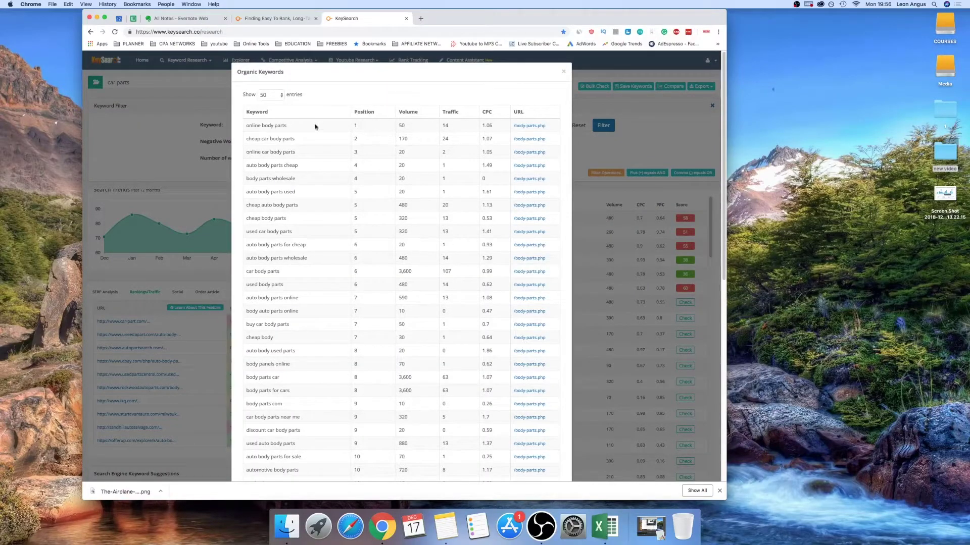
# - Examine the search volumes of the top organic keywords, copy "cheap car body parts" and close the list
pyautogui.click(354, 141)
pyautogui.moveTo(394, 126); pyautogui.dragTo(459, 123)
pyautogui.moveTo(404, 124); pyautogui.dragTo(390, 125)
pyautogui.doubleClick(400, 139)
pyautogui.moveTo(297, 140); pyautogui.dragTo(246, 139)
pyautogui.press('super+c')
pyautogui.click(565, 71)
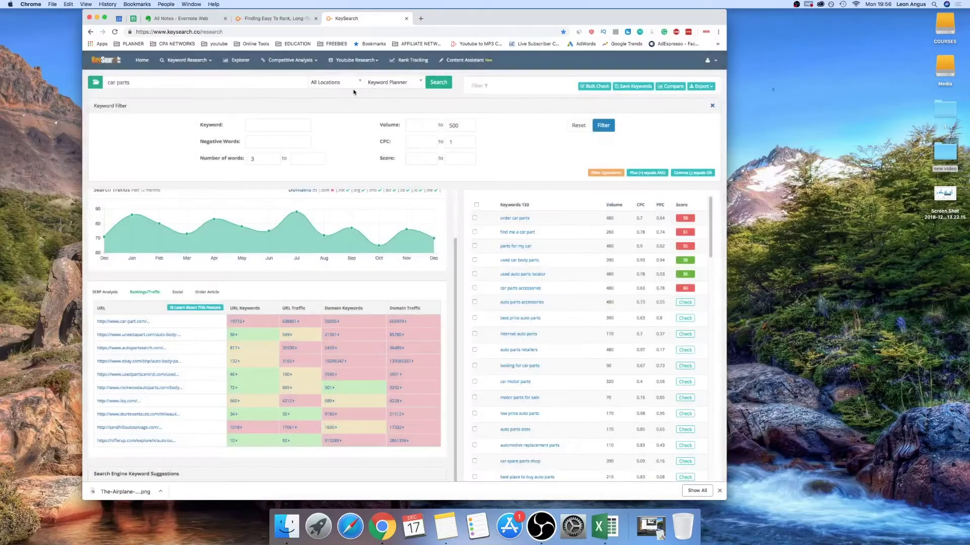
# - Run a keyword search for the copied "cheap car body parts" and sort its suggestions by score, lowest first
pyautogui.tripleClick(210, 81)
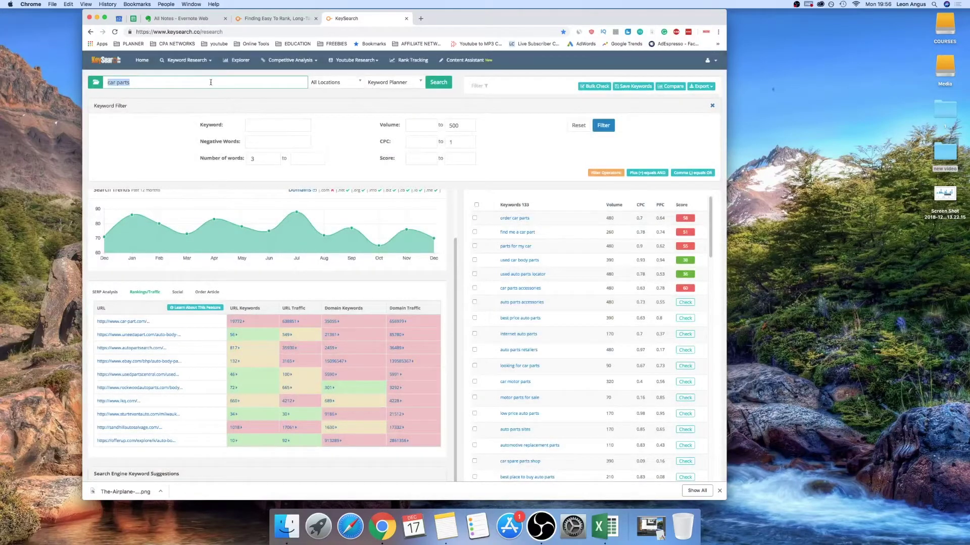
pyautogui.press('super+v')
pyautogui.click(431, 82)
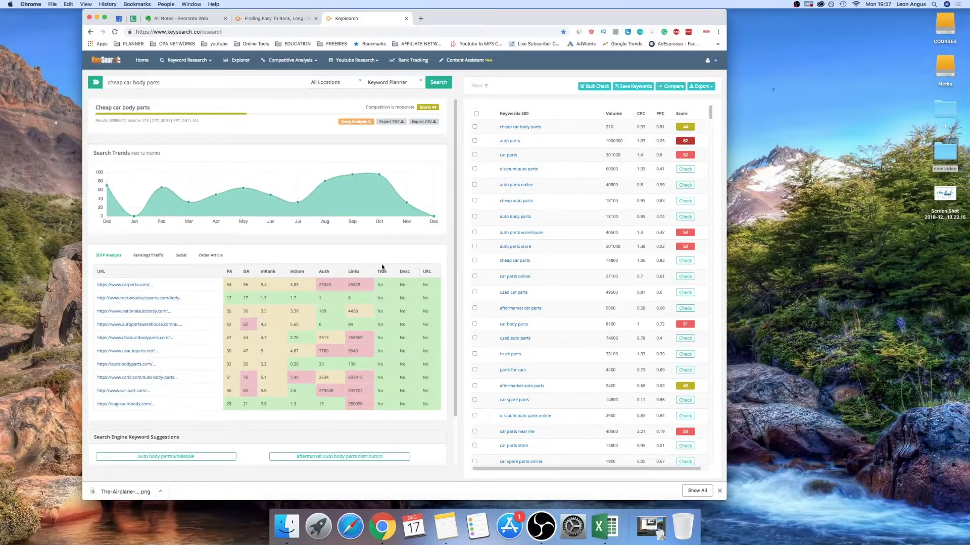
pyautogui.click(682, 114)
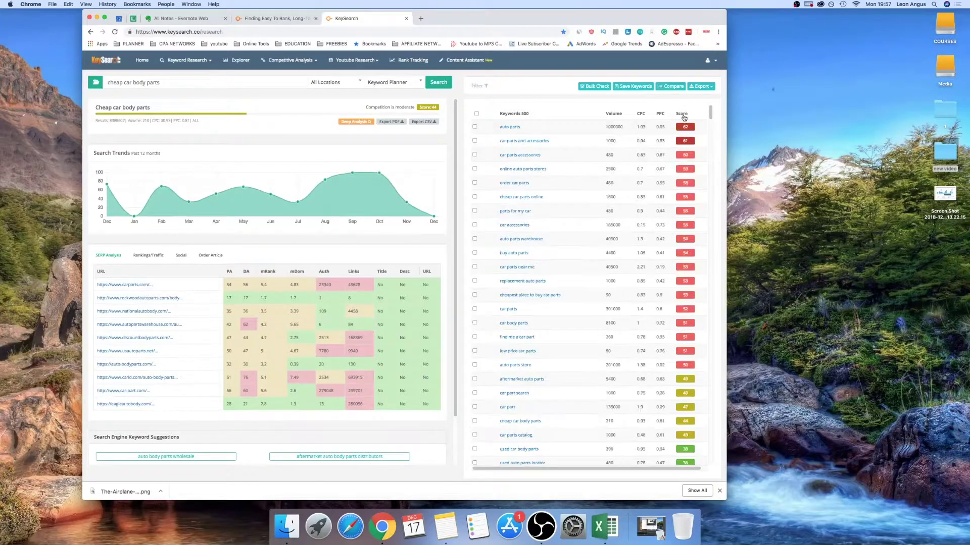
pyautogui.click(681, 114)
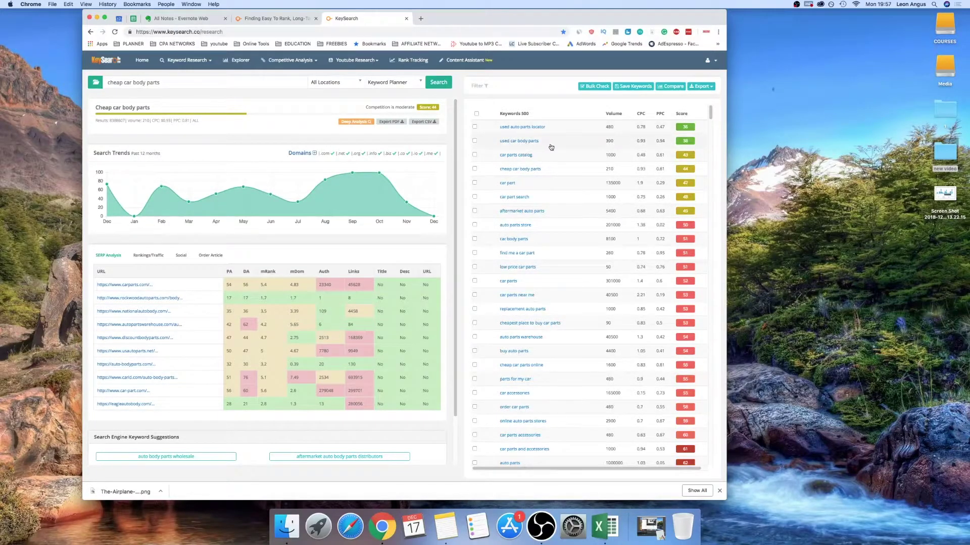
# - Open the analysis of "used auto parts locator" and list the organic keywords of the ranking nationwideusedautoparts.com page
pyautogui.click(553, 129)
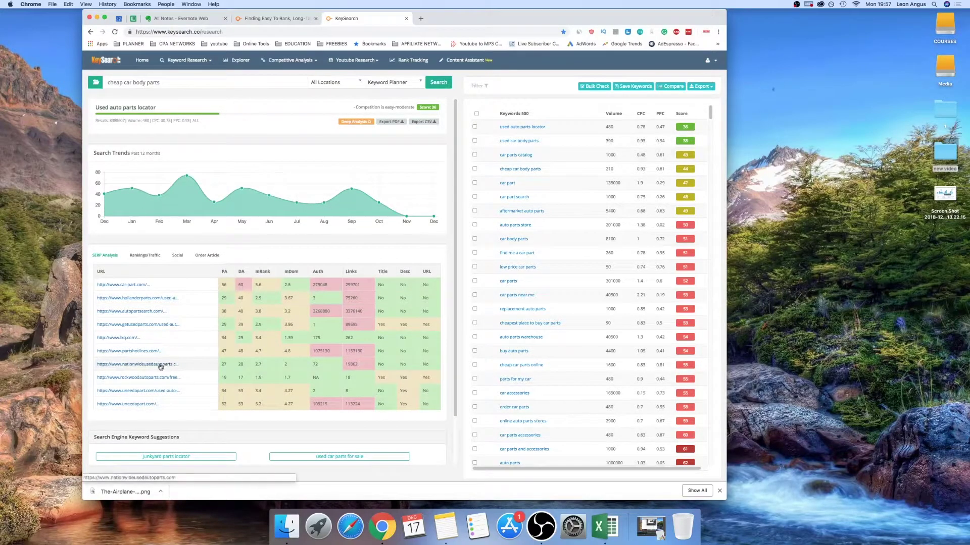
pyautogui.click(145, 255)
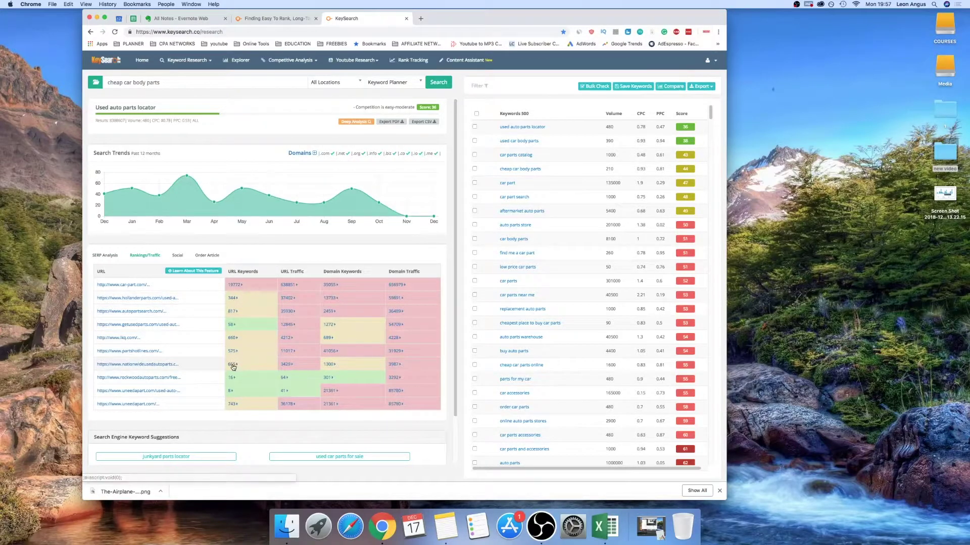
pyautogui.click(236, 365)
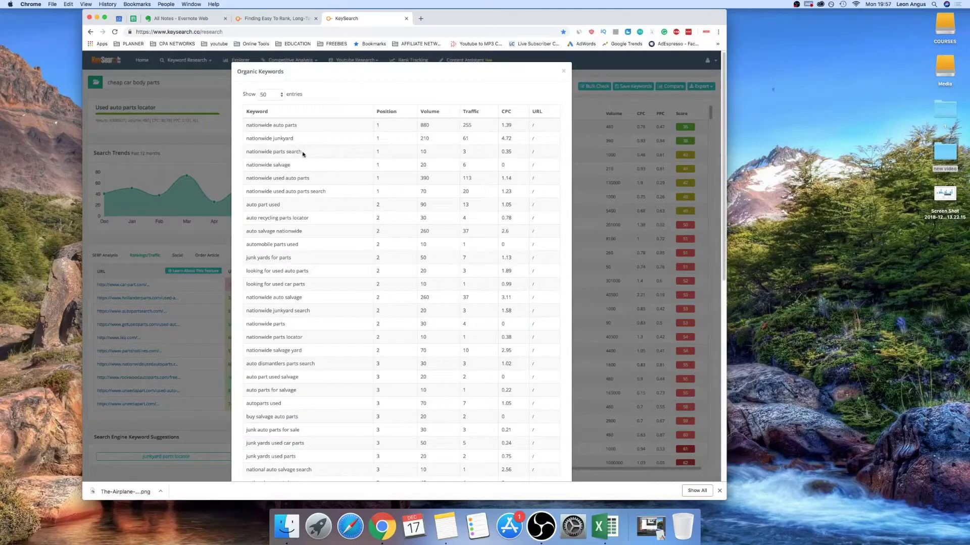
# - Copy the organic keyword "nationwide parts search" from the list and run a new keyword search for it
pyautogui.moveTo(304, 152); pyautogui.dragTo(247, 152)
pyautogui.hotkey('ctrl', 'c')
pyautogui.click(563, 71)
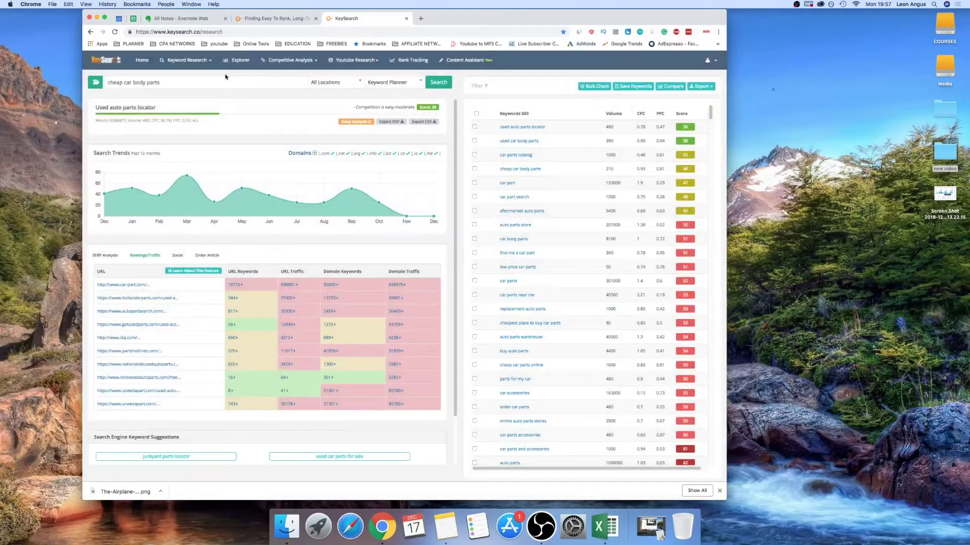
pyautogui.tripleClick(222, 81)
pyautogui.hotkey('ctrl', 'v')
pyautogui.press('Return')
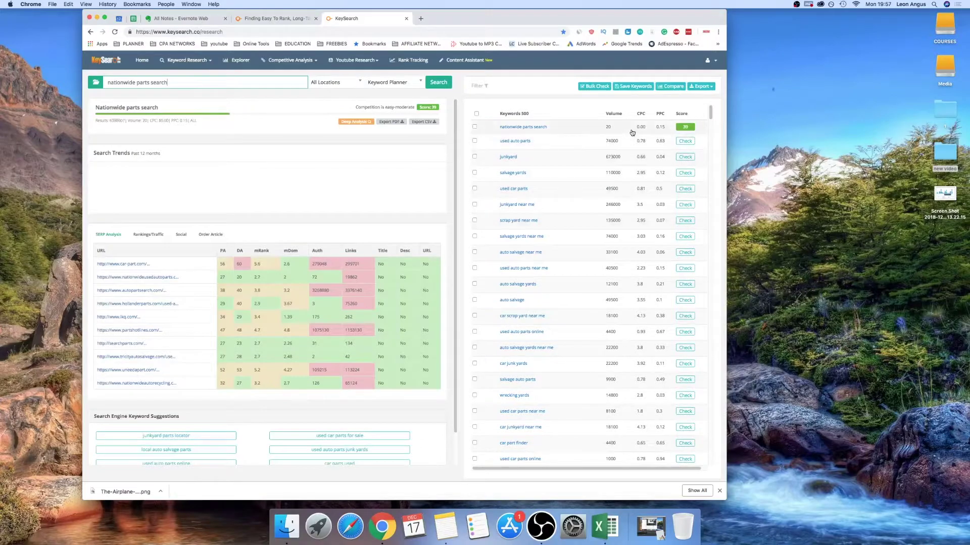
# - Filter the keyword suggestions to a maximum volume of 500, a maximum CPC of 1 and at least 3 words, then sort by lowest score
pyautogui.click(657, 138)
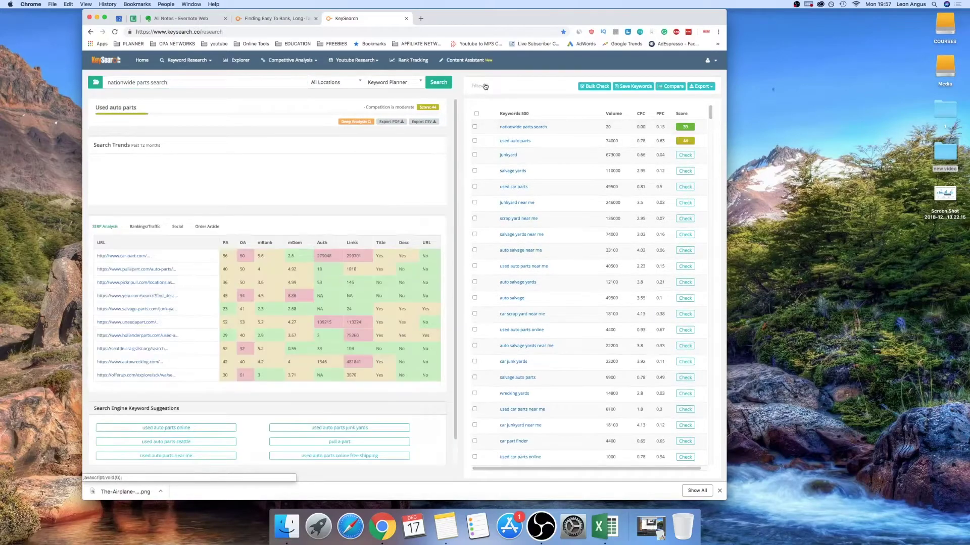
pyautogui.click(478, 86)
pyautogui.click(459, 126)
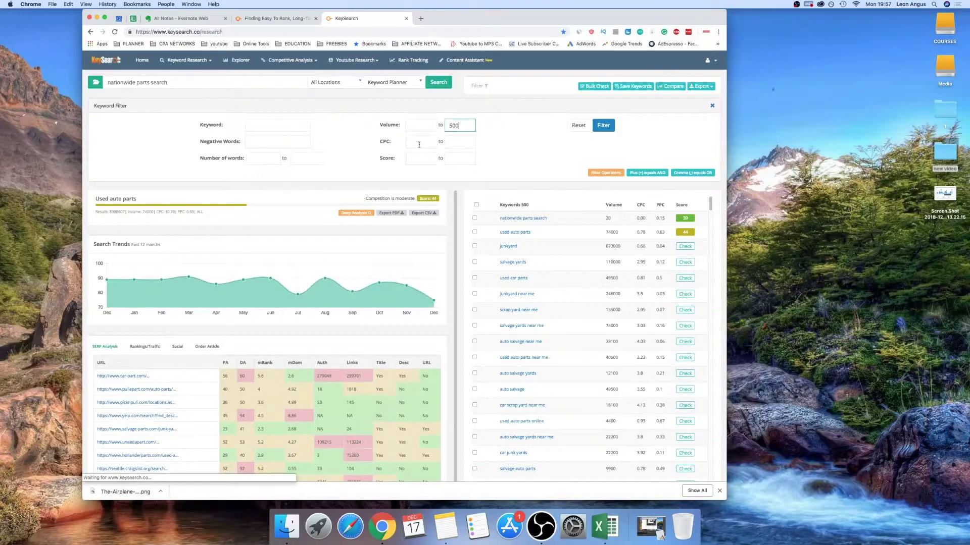
pyautogui.click(424, 142)
pyautogui.click(460, 144)
pyautogui.click(272, 159)
pyautogui.click(603, 126)
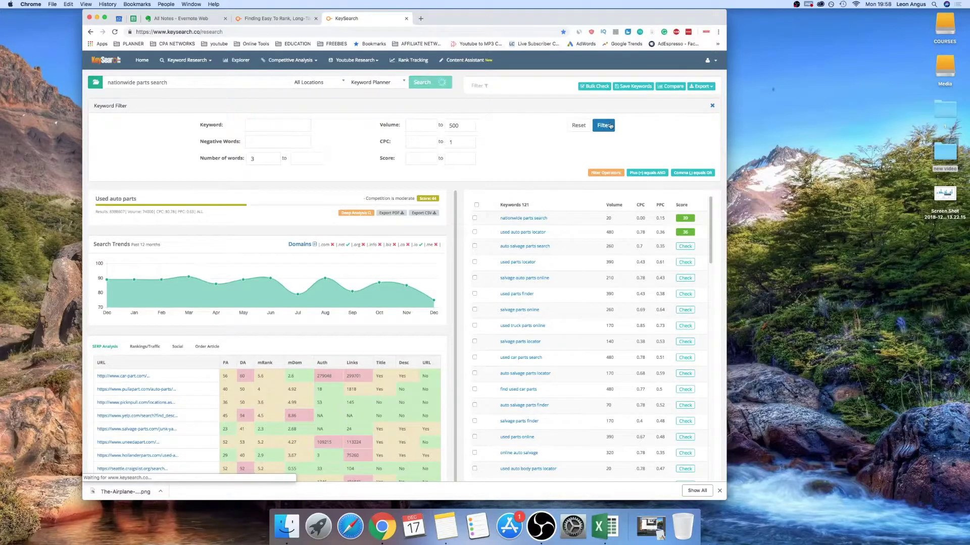
pyautogui.click(680, 206)
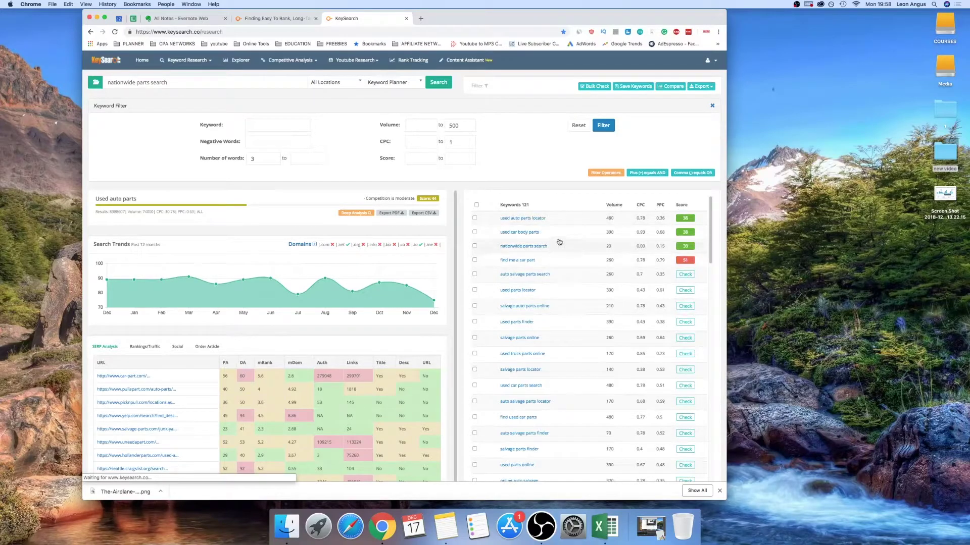
# - Check the scores of the four unchecked suggestions from "auto salvage parts search" to "used parts finder" and open the analysis of "used parts locator"
pyautogui.click(686, 274)
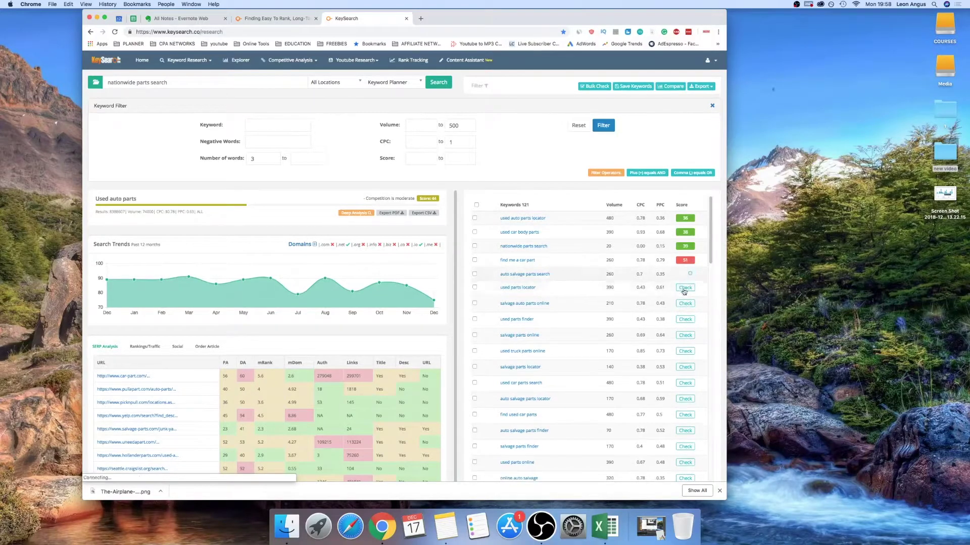
pyautogui.click(685, 290)
pyautogui.click(684, 303)
pyautogui.click(685, 313)
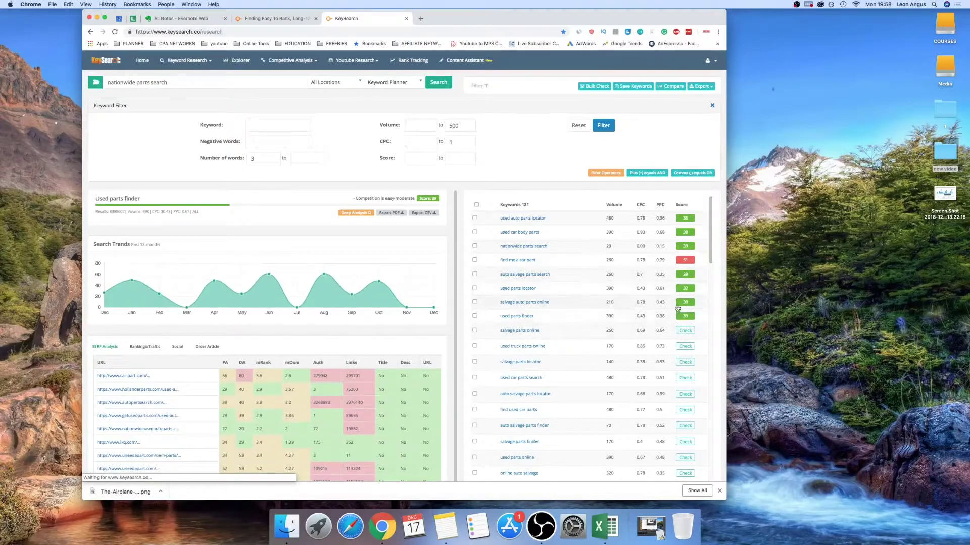
pyautogui.click(664, 291)
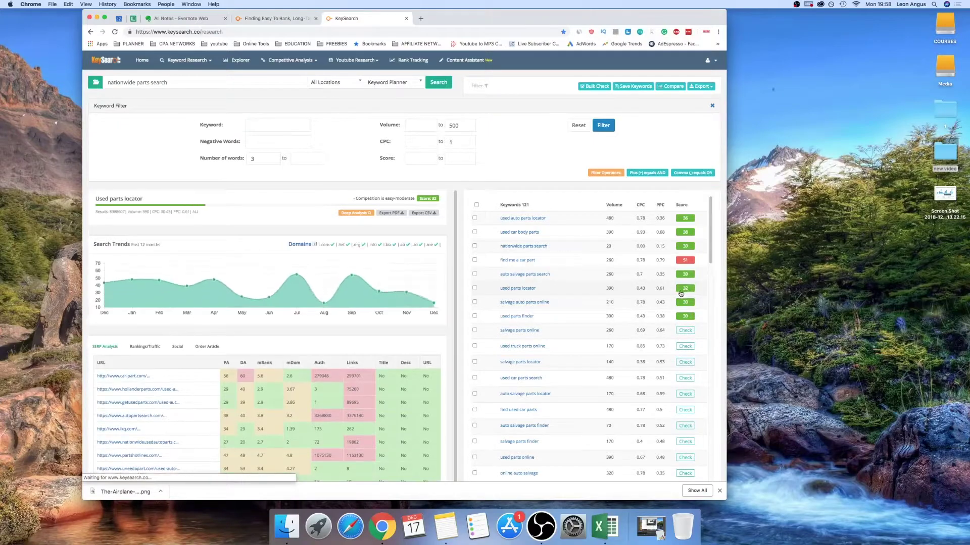
# - Check the scores of the six suggestions from "salvage parts online" to "find used car parts" and open the analysis of "salvage parts locator"
pyautogui.scroll(-2, 650, 303)
pyautogui.scroll(-1, 650, 304)
pyautogui.click(685, 285)
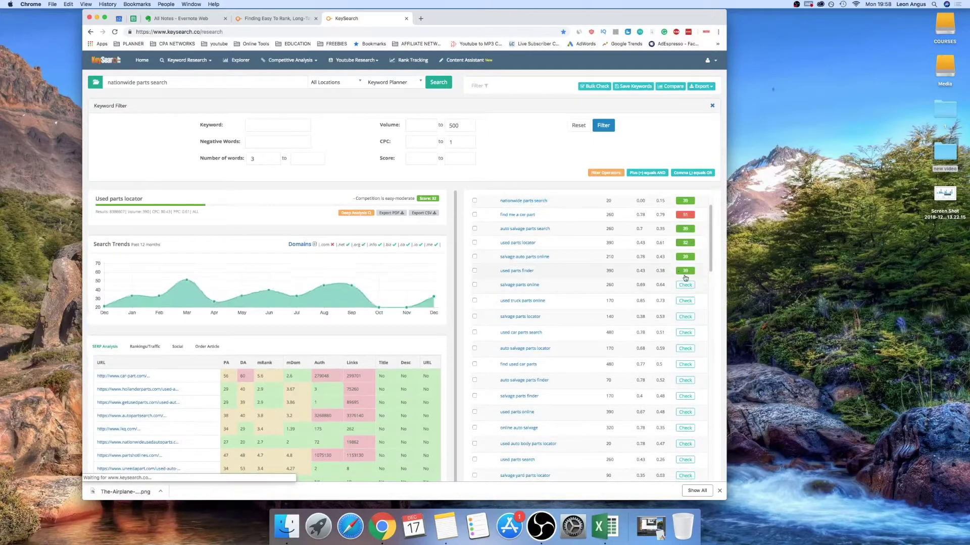
pyautogui.click(685, 299)
pyautogui.click(685, 312)
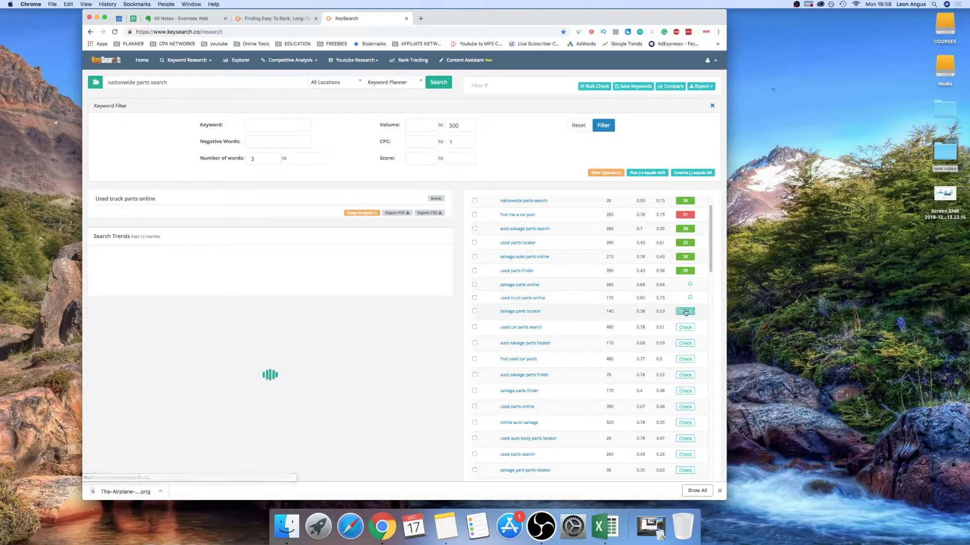
pyautogui.click(688, 324)
pyautogui.click(685, 338)
pyautogui.click(685, 353)
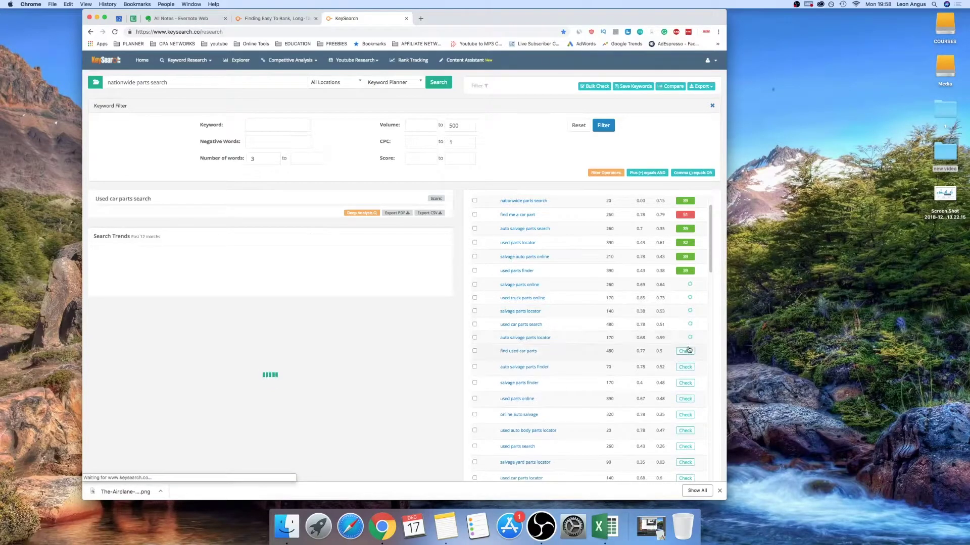
pyautogui.scroll(-1, 707, 320)
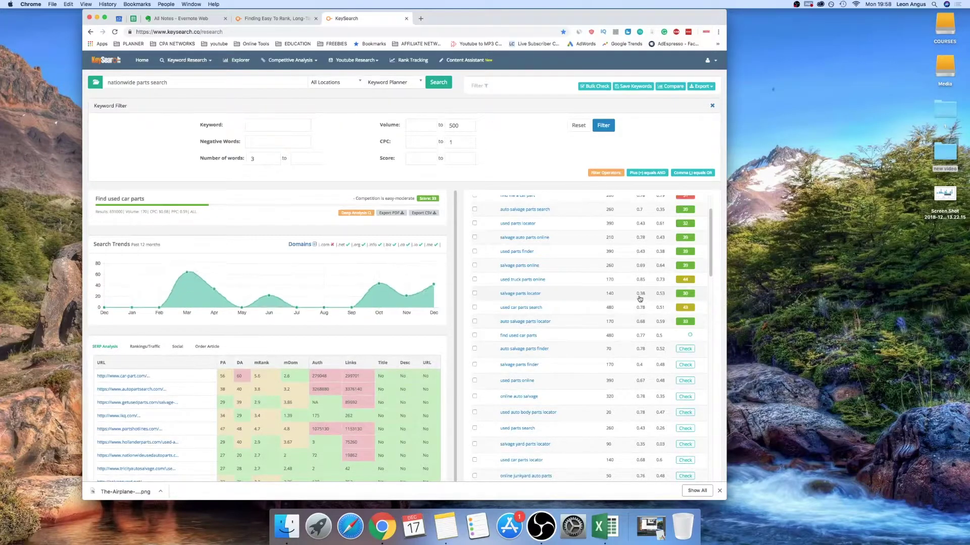
pyautogui.click(645, 296)
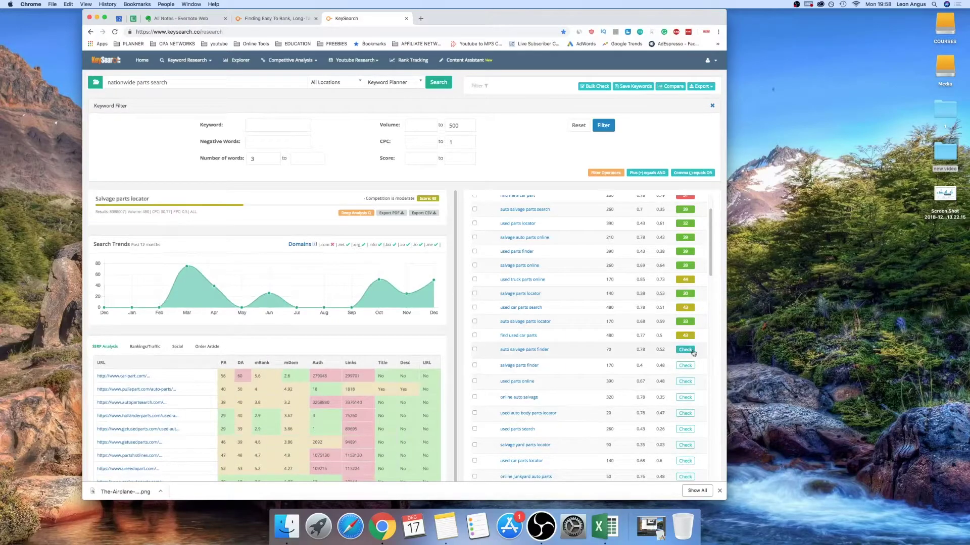
# - Check the difficulty scores of the suggestions from "auto salvage parts finder" through "used parts search"
pyautogui.click(693, 352)
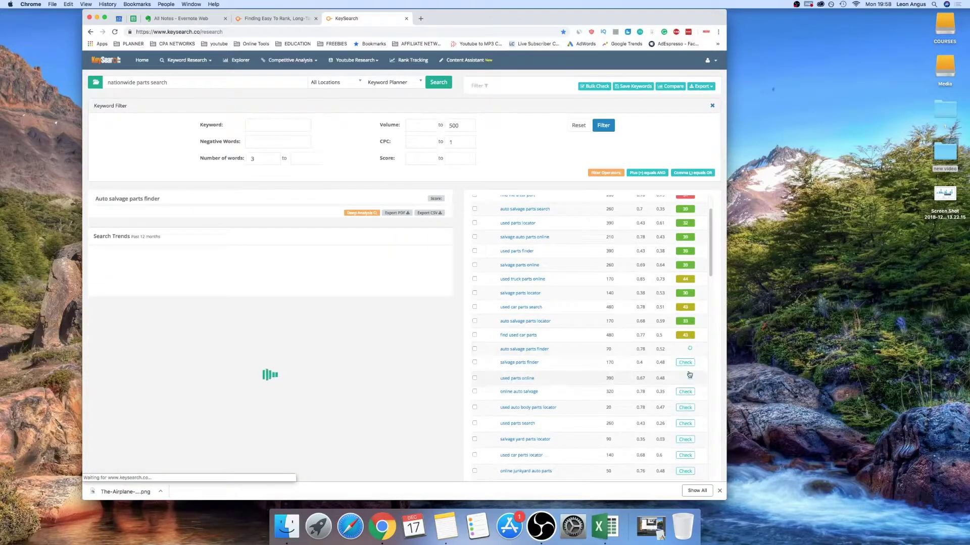
pyautogui.click(686, 364)
pyautogui.click(686, 389)
pyautogui.click(686, 403)
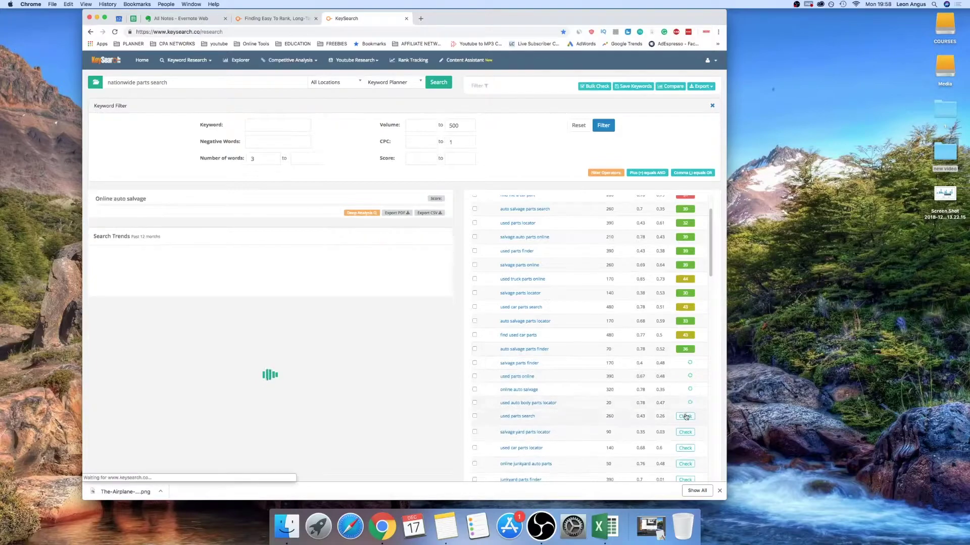
pyautogui.scroll(3, 704, 269)
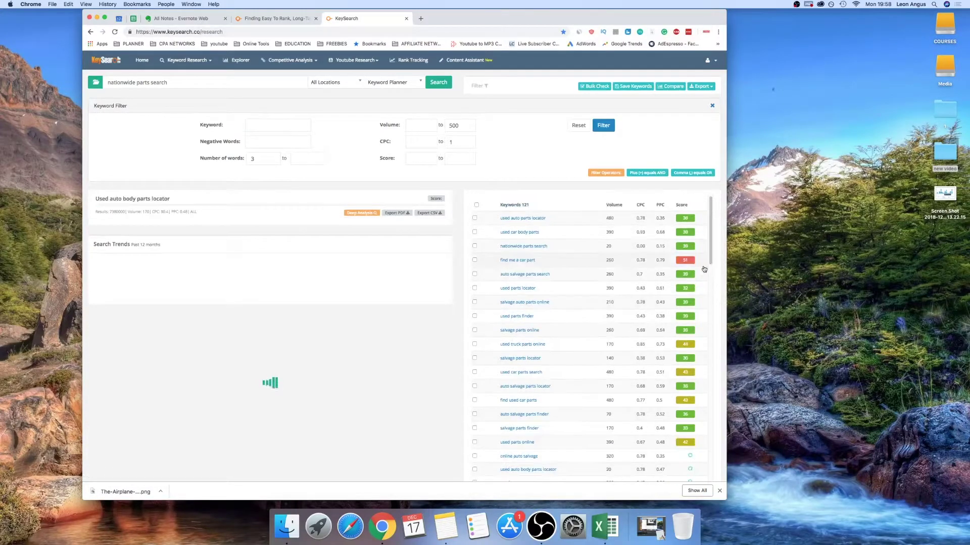
# - Sort the filtered suggestions by lowest score and examine the ranking pages for "salvage parts locator"
pyautogui.click(683, 205)
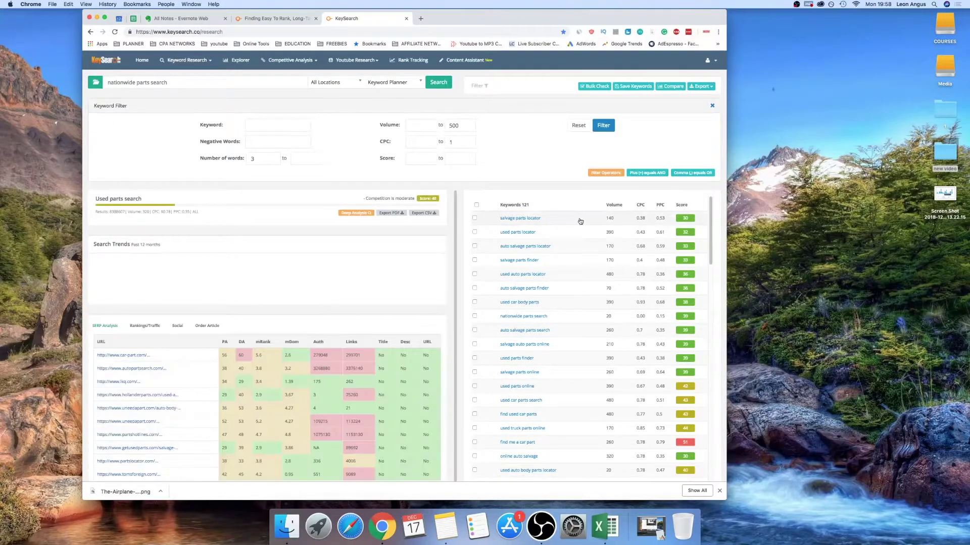
pyautogui.click(580, 221)
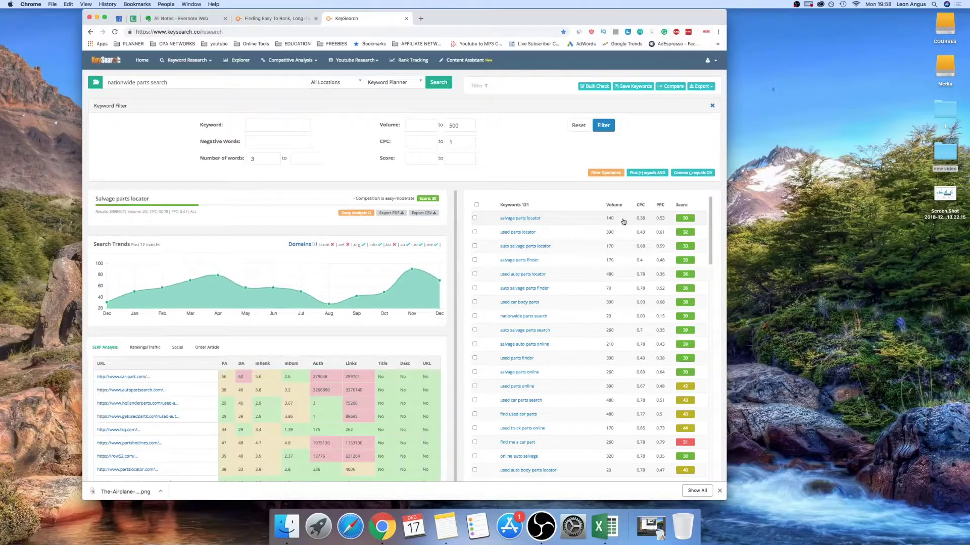
pyautogui.scroll(-2, 386, 308)
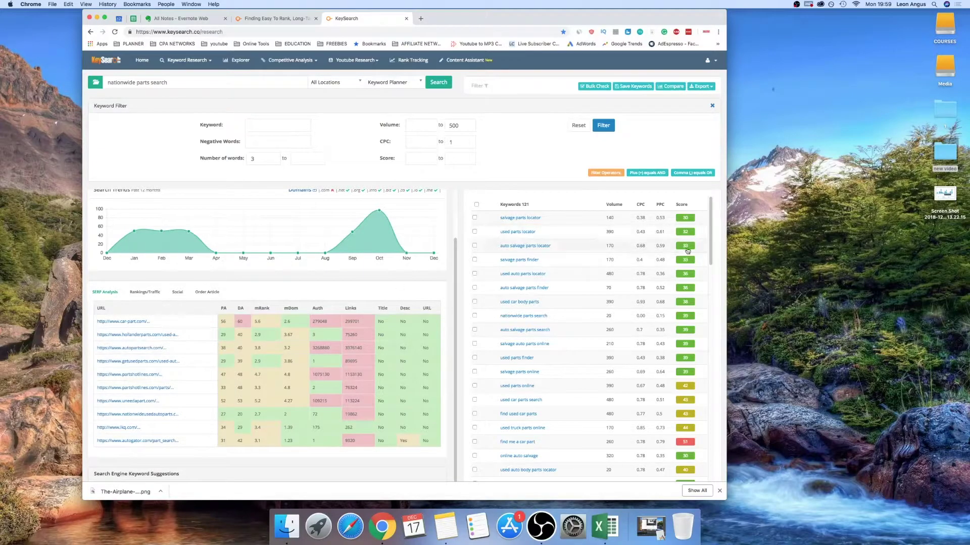
# - Re-sort the suggestions by lowest score and compare the ranking pages of "online auto salvage", "salvage parts locator" and "used parts locator"
pyautogui.doubleClick(682, 204)
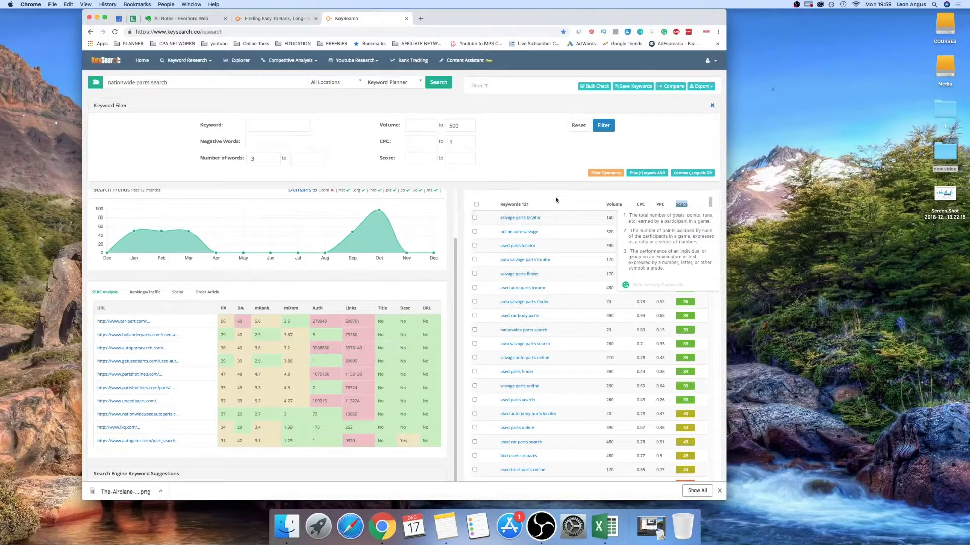
pyautogui.click(560, 232)
pyautogui.scroll(-2, 334, 311)
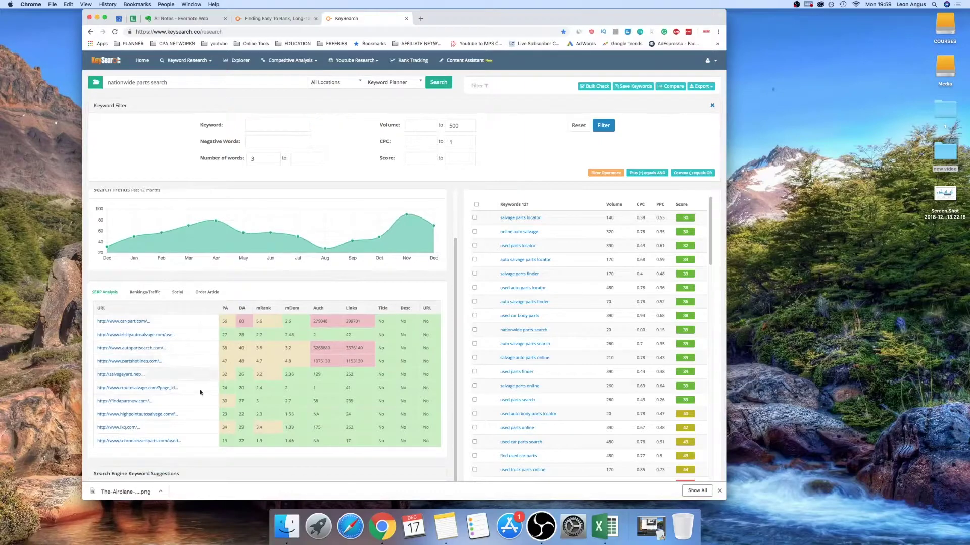
pyautogui.click(583, 217)
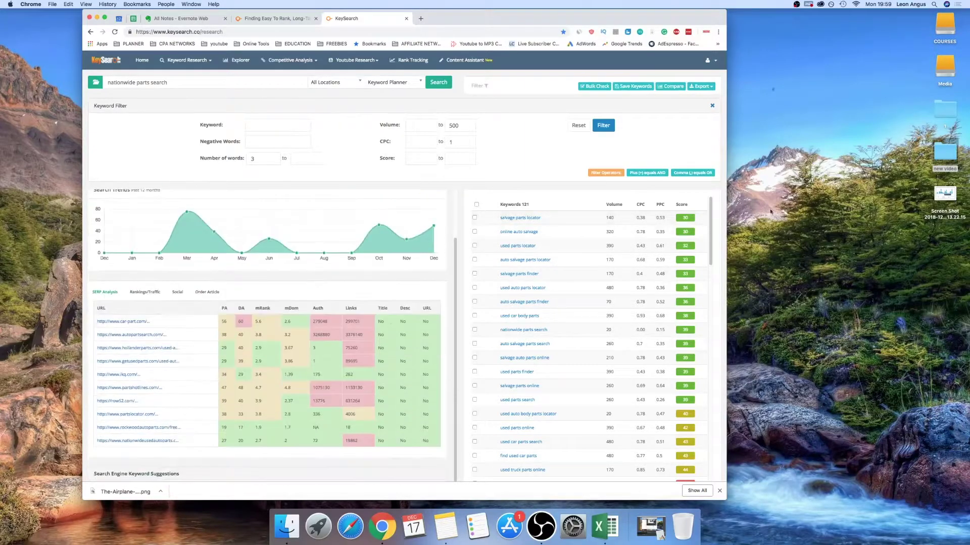
pyautogui.click(639, 246)
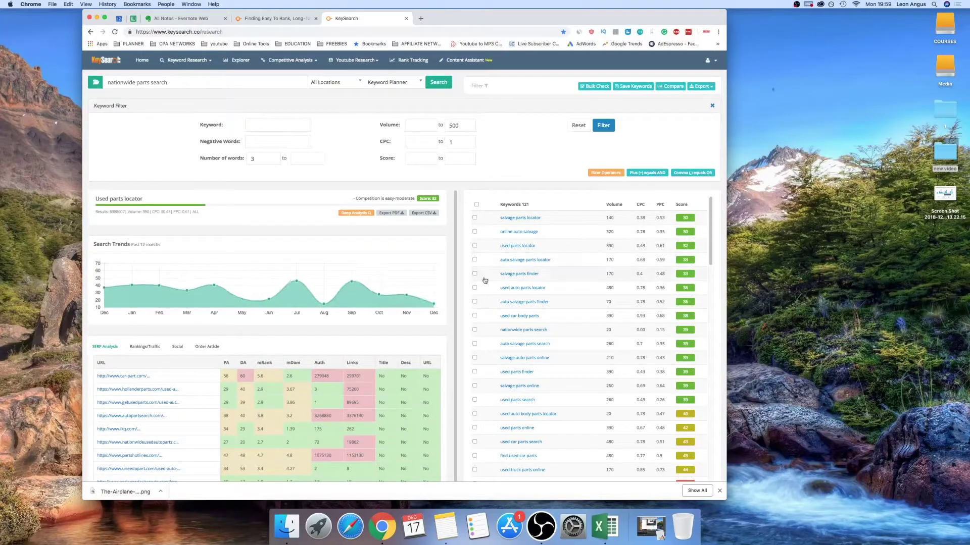
pyautogui.scroll(-1, 391, 304)
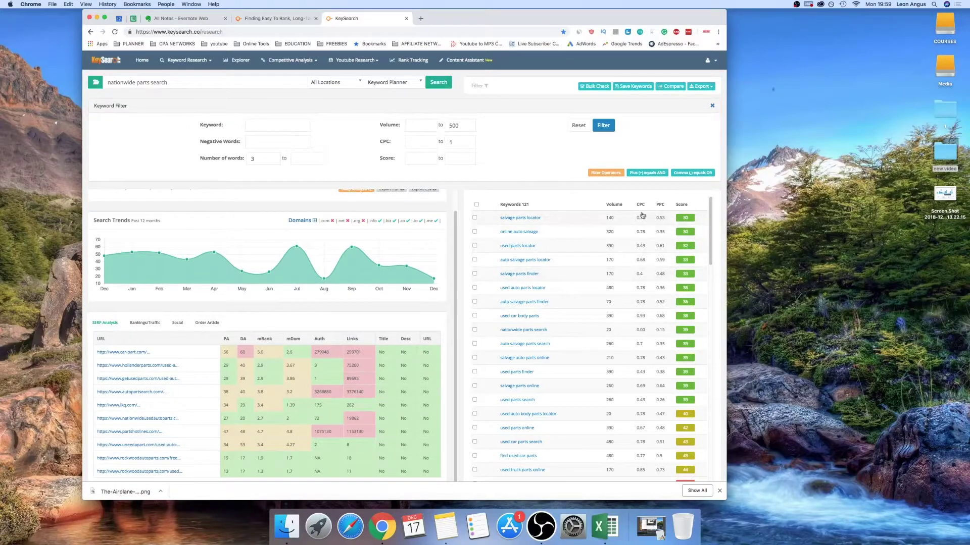
# - Run a new keyword search for "husky retriever" and close the keyword filter
pyautogui.moveTo(182, 82); pyautogui.dragTo(85, 77)
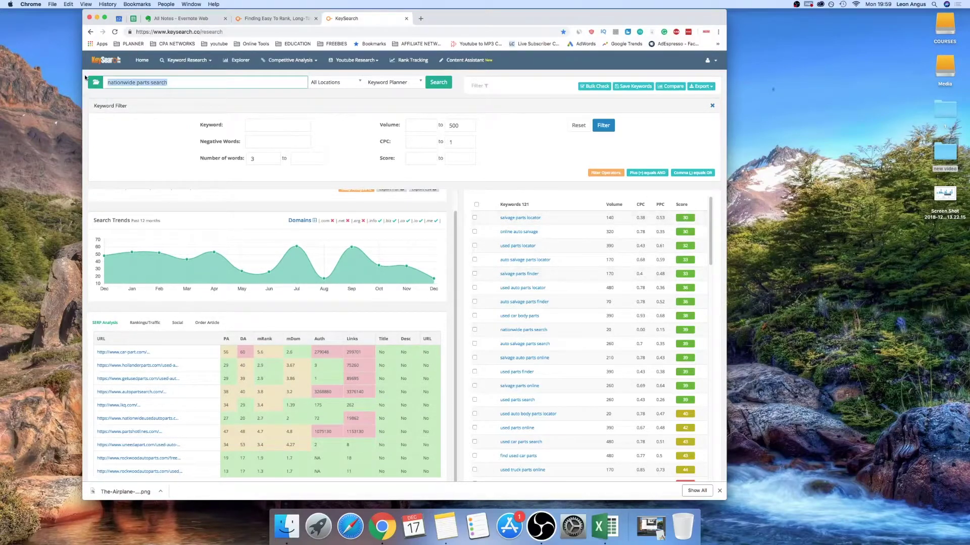
pyautogui.press('BackSpace')
pyautogui.write('husky retriever')
pyautogui.click(712, 105)
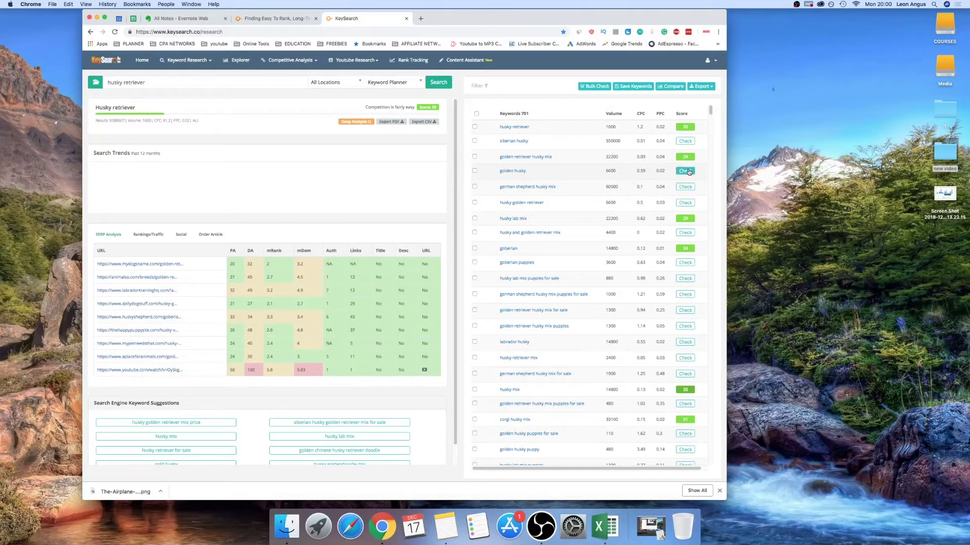
# - Check the scores of "golden husky", "german shepherd husky mix", "husky golden retriever" and "siberian husky", and sort the suggestions by lowest score
pyautogui.click(685, 172)
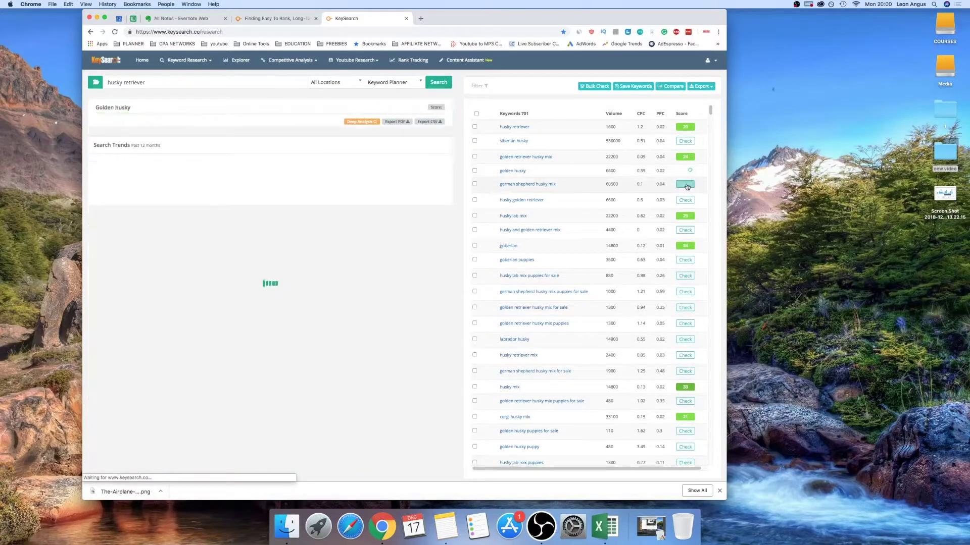
pyautogui.click(686, 186)
pyautogui.click(685, 198)
pyautogui.click(684, 142)
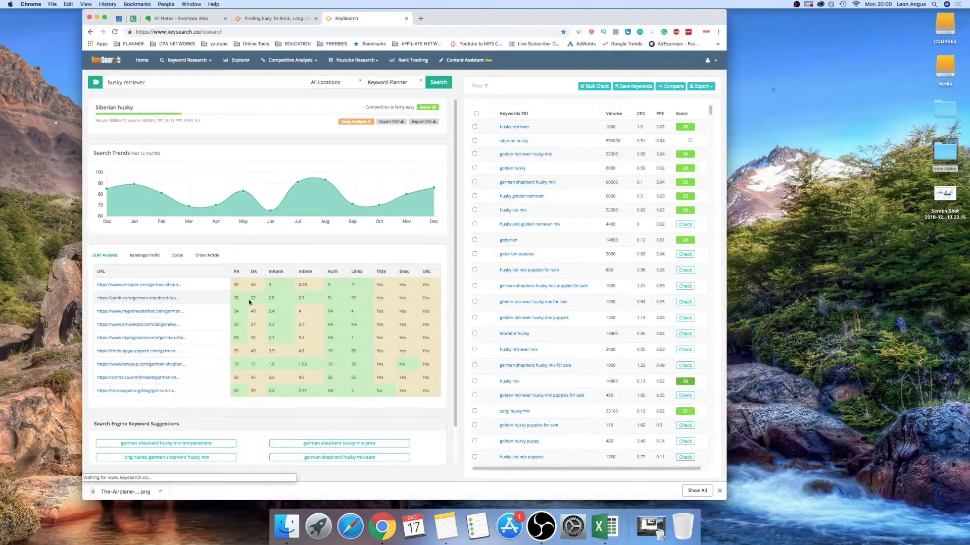
pyautogui.click(684, 114)
pyautogui.click(685, 115)
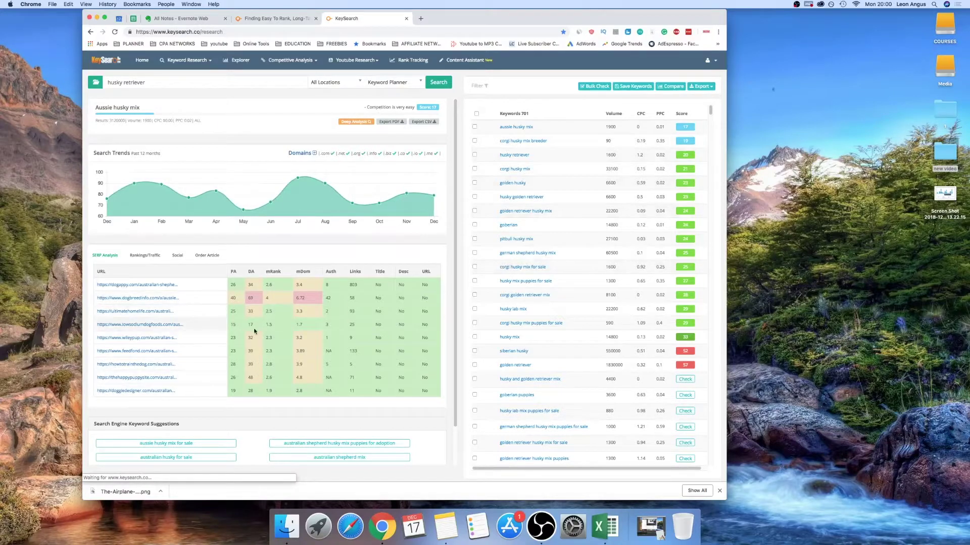
# - Examine the page and domain authority of the pages ranking for "aussie husky mix" and the keyword's search volume
pyautogui.moveTo(252, 392); pyautogui.dragTo(234, 391)
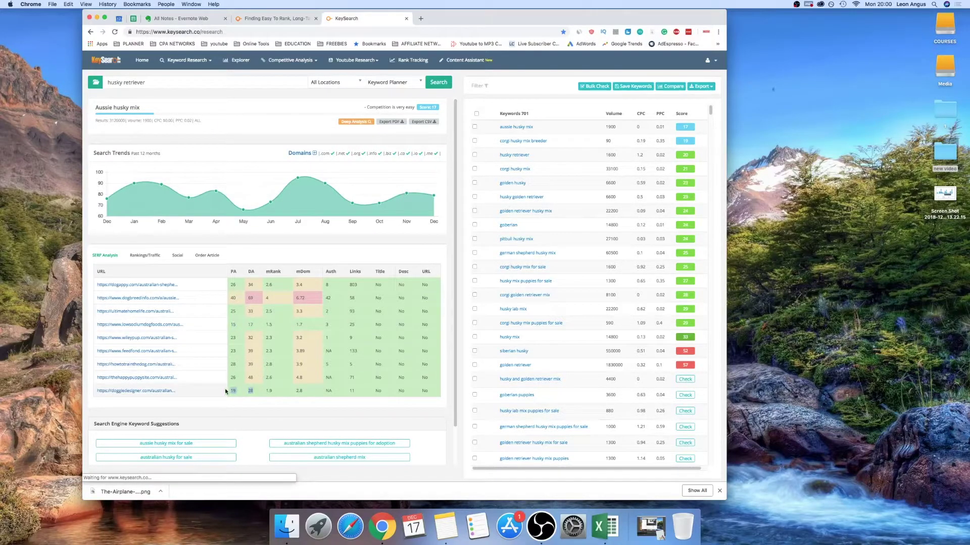
pyautogui.moveTo(230, 289); pyautogui.dragTo(231, 381)
pyautogui.click(289, 255)
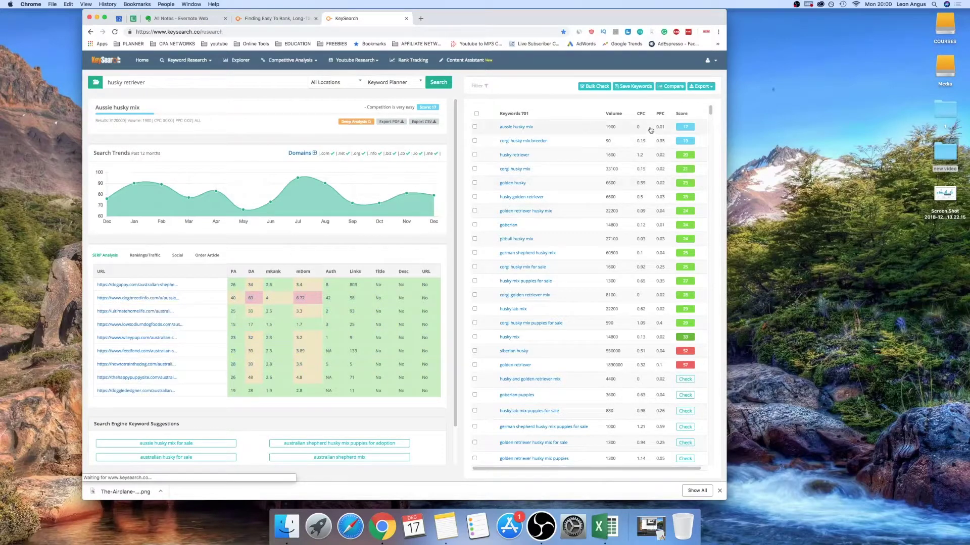
pyautogui.doubleClick(605, 129)
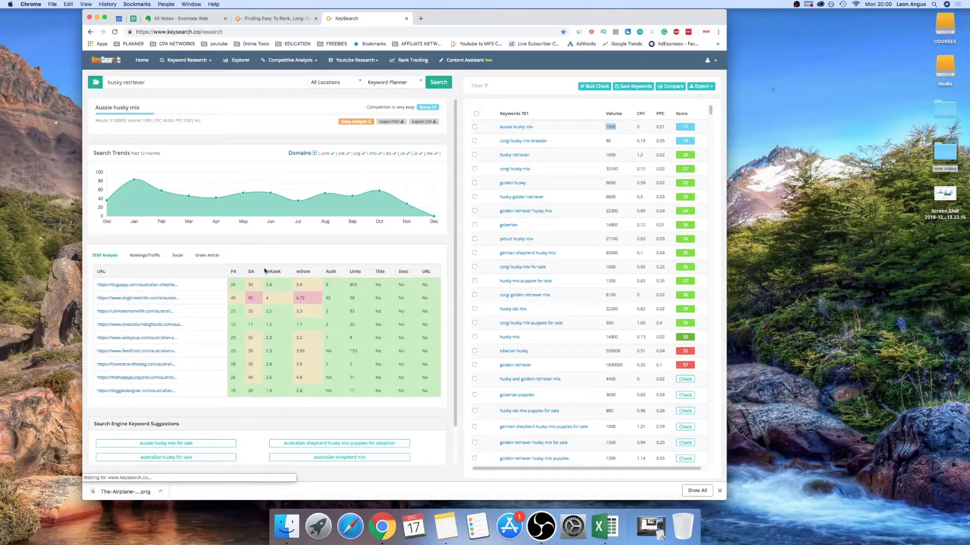
# - Compare the competition and ranking pages of "corgi husky mix breeder", "corgi husky mix" and "siberian husky"
pyautogui.click(637, 143)
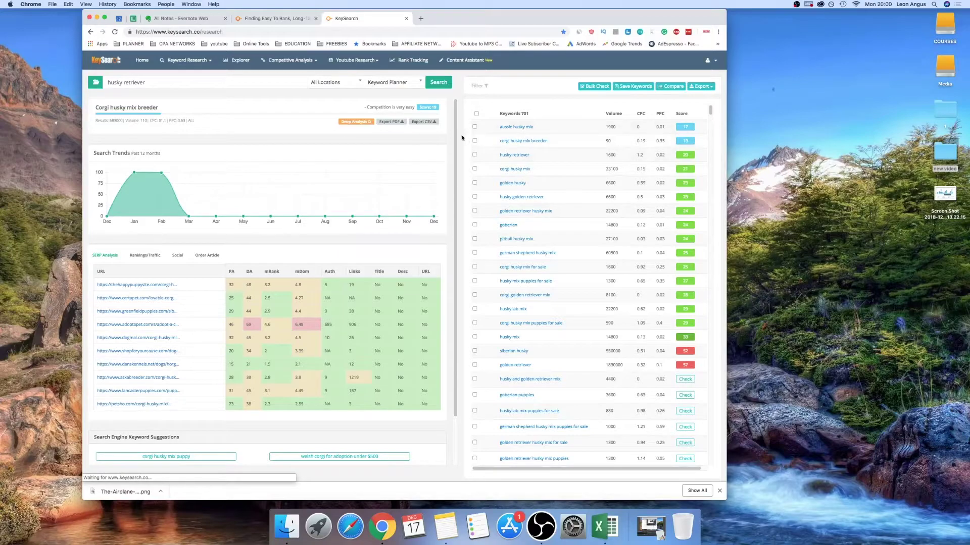
pyautogui.moveTo(380, 106); pyautogui.dragTo(416, 111)
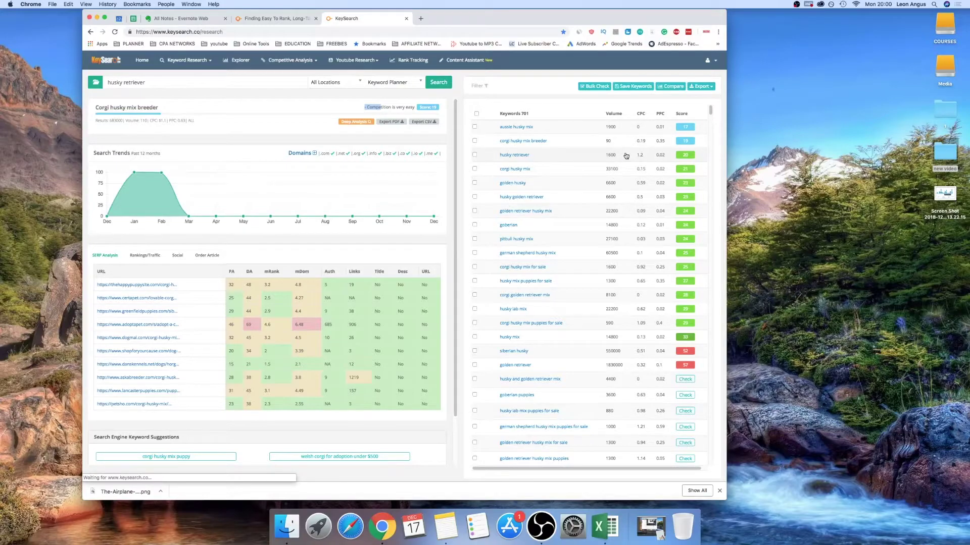
pyautogui.click(515, 170)
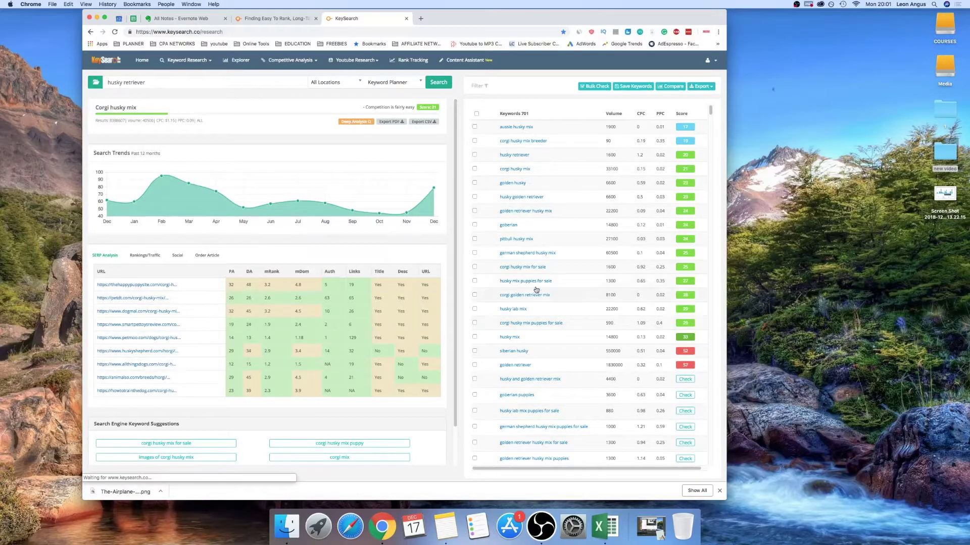
pyautogui.click(513, 351)
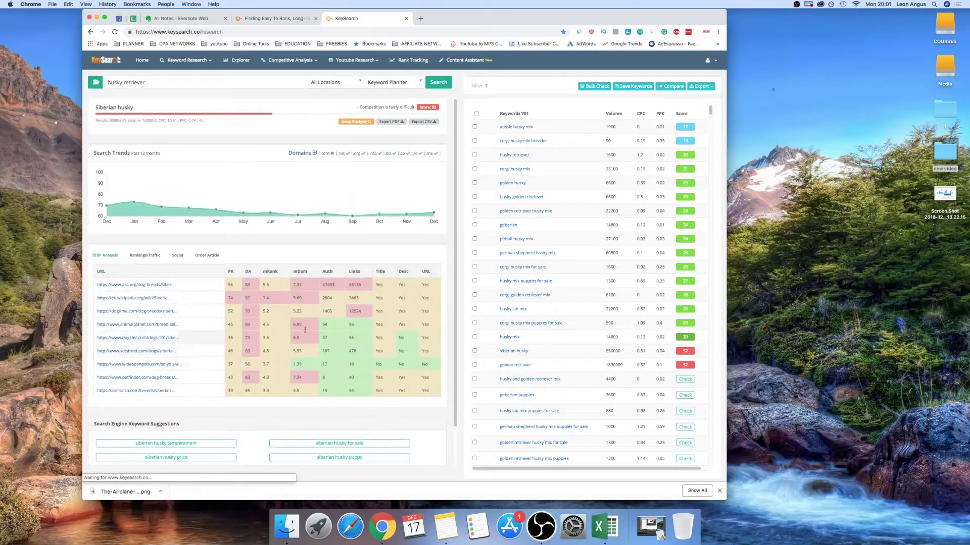
# - Compare the domain authority of the pages ranking for "siberian husky" with those for "husky retriever" and "corgi husky mix"
pyautogui.doubleClick(246, 284)
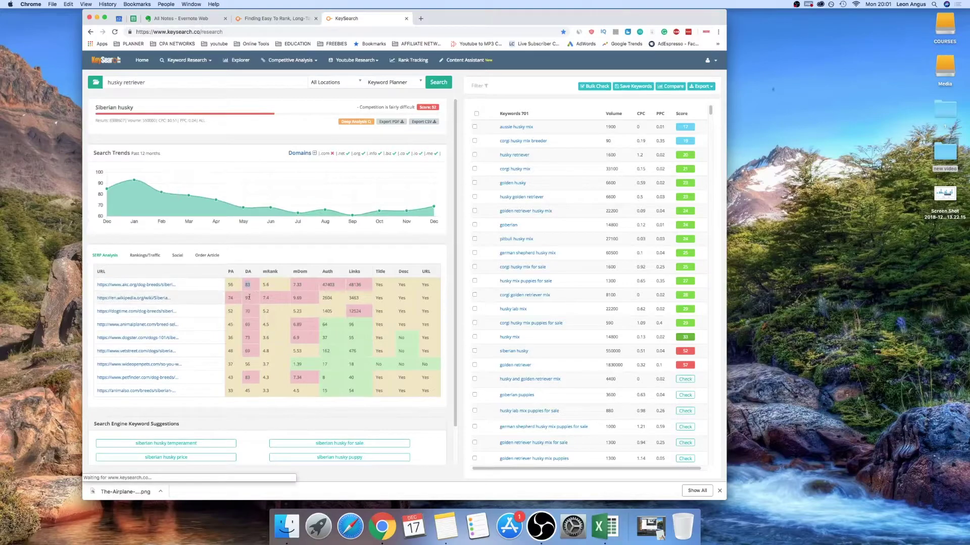
pyautogui.moveTo(252, 300); pyautogui.dragTo(231, 311)
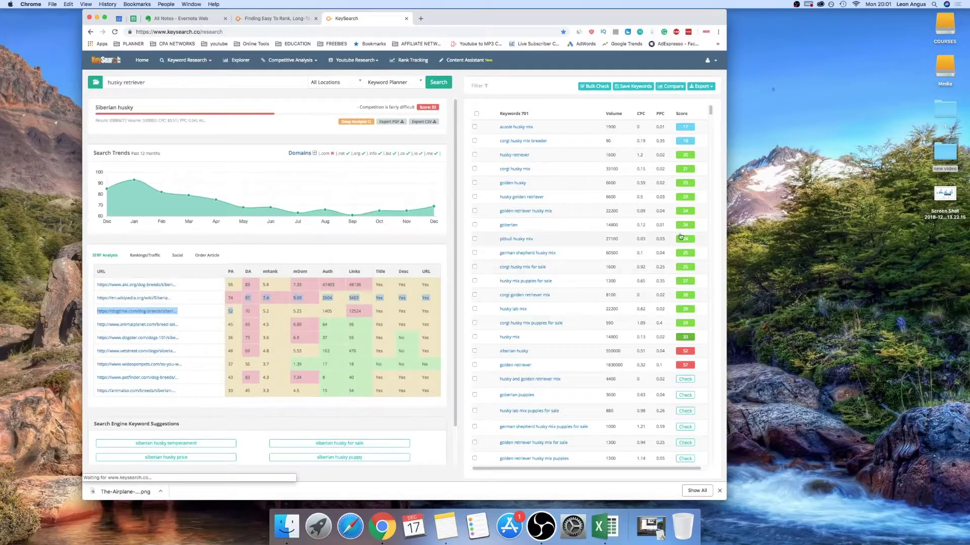
pyautogui.click(645, 157)
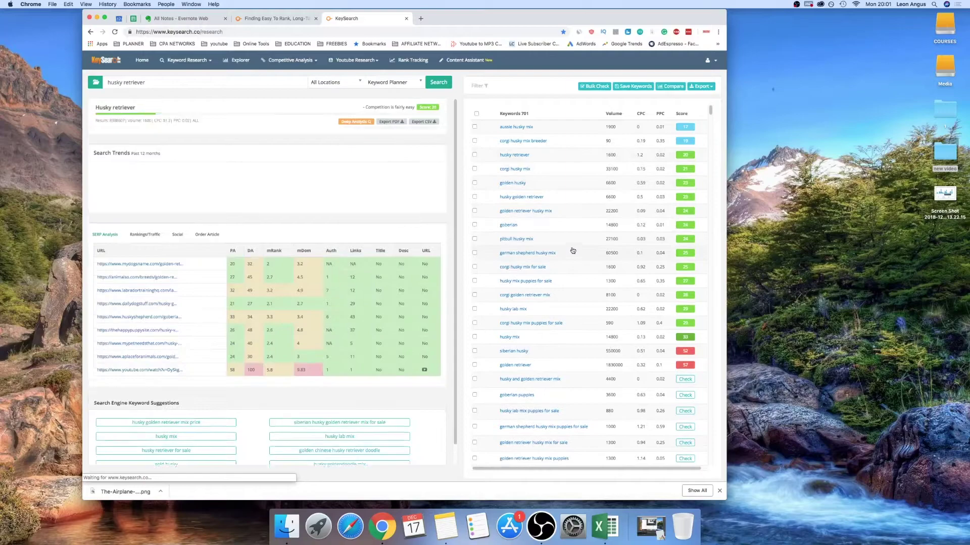
pyautogui.click(649, 173)
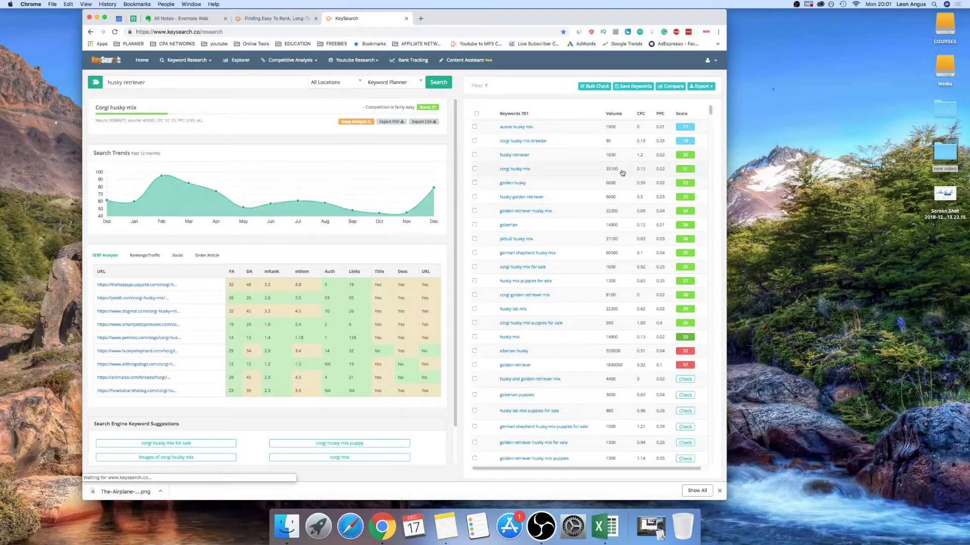
# - Copy the keyword "corgi husky mix" from the suggestions and open Ubersuggest in a new browser tab
pyautogui.moveTo(543, 169); pyautogui.dragTo(498, 169)
pyautogui.press('super+c')
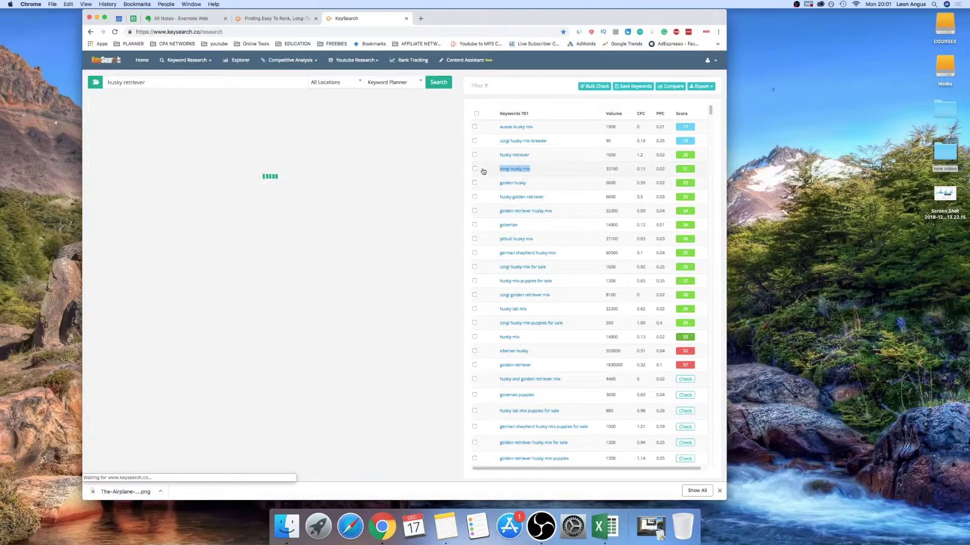
pyautogui.click(420, 18)
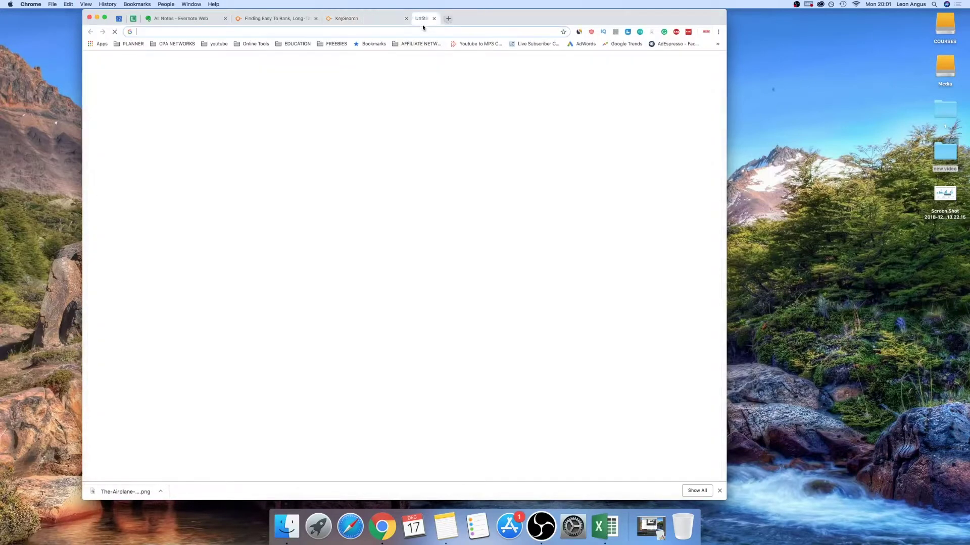
pyautogui.write('ubers')
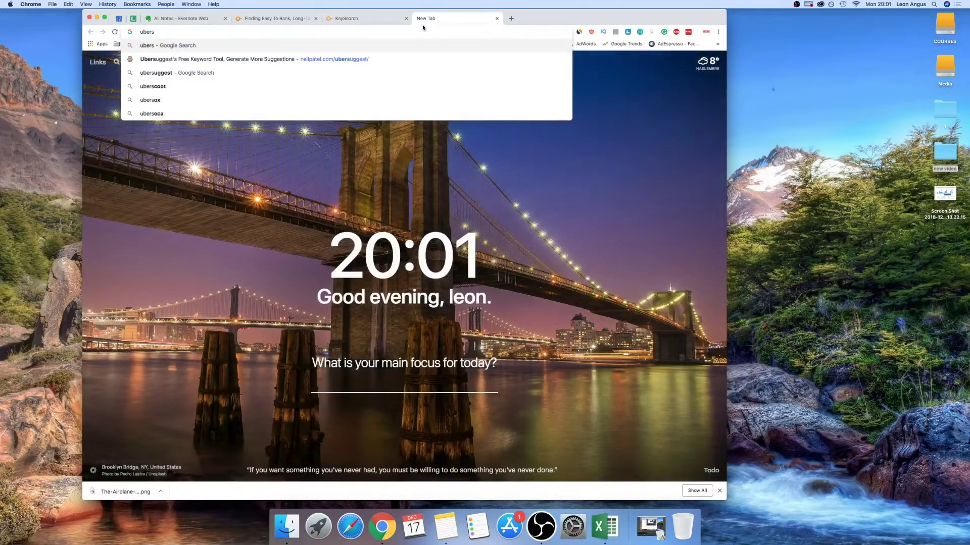
pyautogui.press('Down')
pyautogui.press('Return')
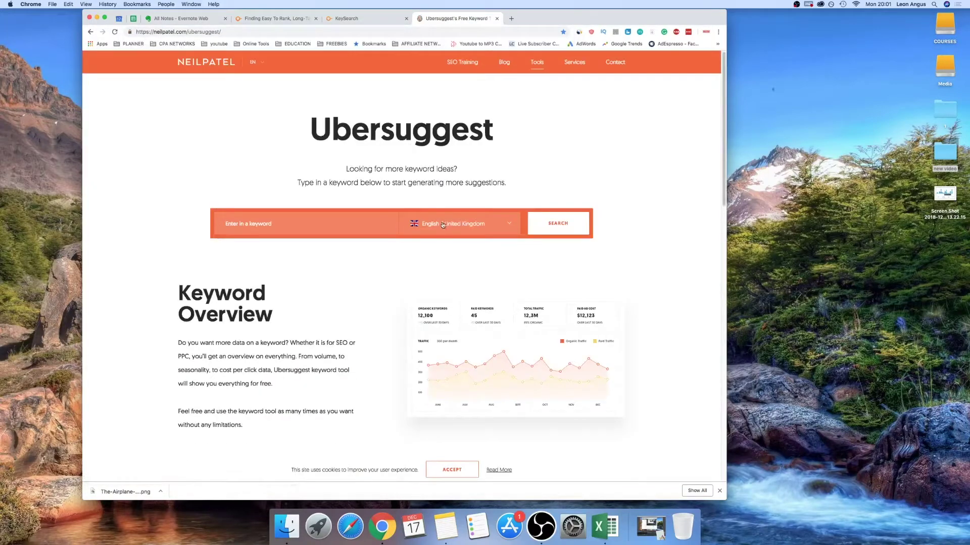
# - Set the Ubersuggest language and location to English / United States and enter "corgi husky mix" as the keyword without leading spaces
pyautogui.click(450, 230)
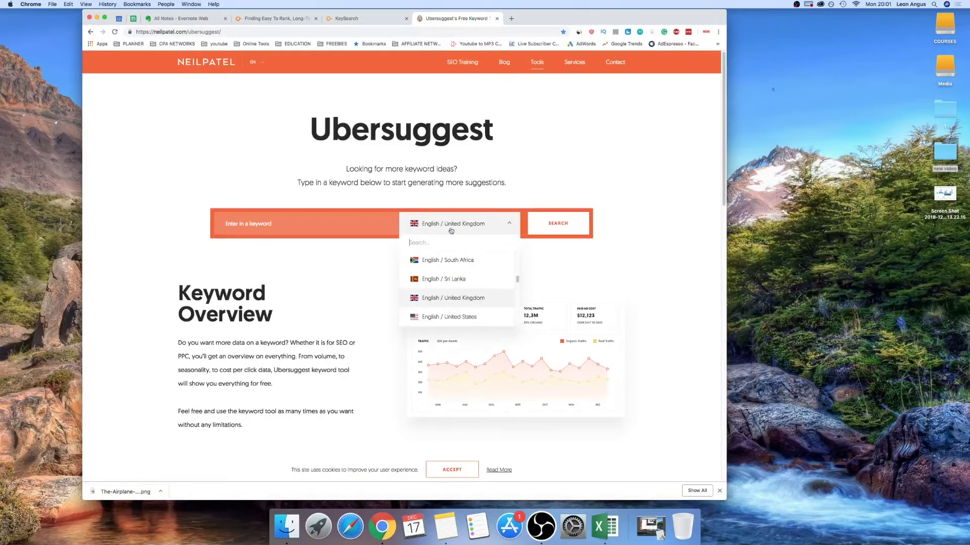
pyautogui.click(470, 316)
pyautogui.click(354, 223)
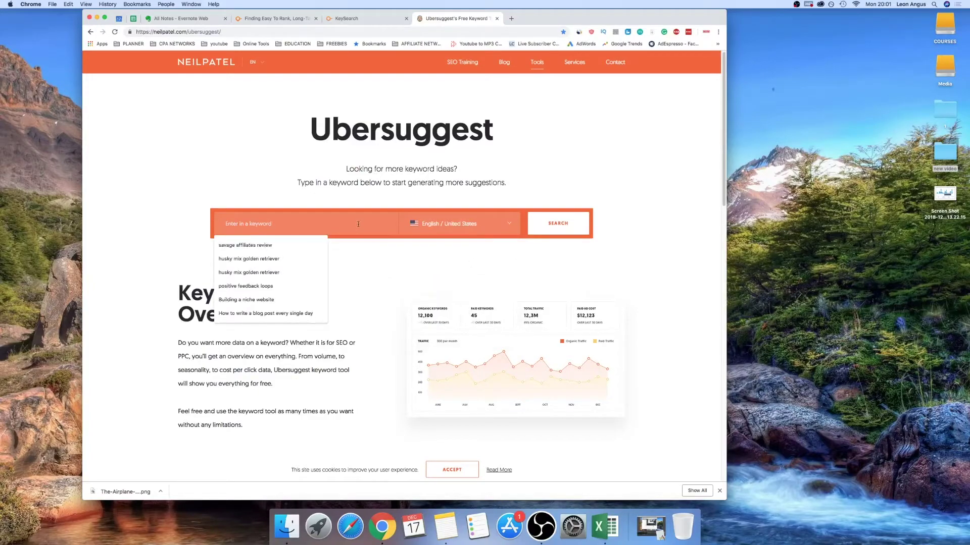
pyautogui.press('super+v')
pyautogui.moveTo(236, 224); pyautogui.dragTo(195, 223)
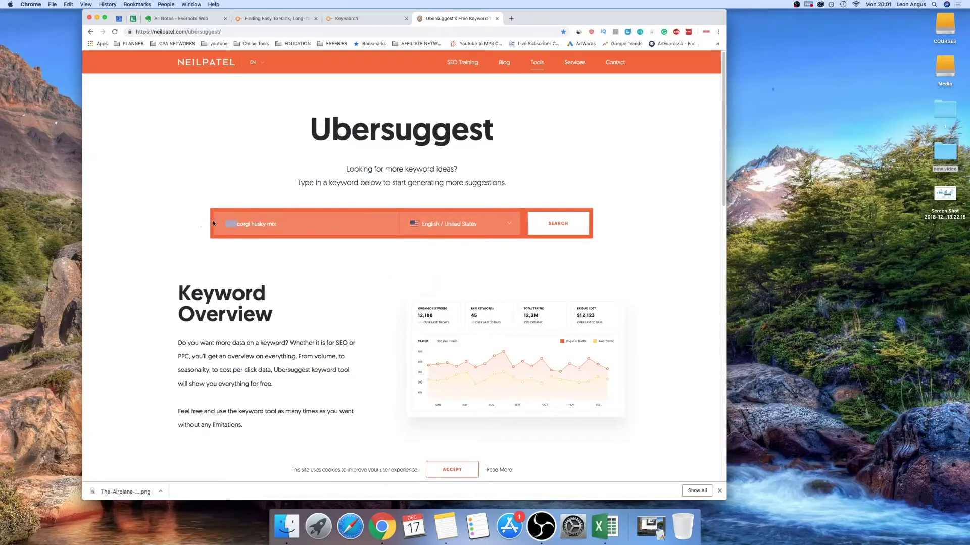
pyautogui.press('BackSpace')
# - Compare the location setting in KeySearch with the range of countries offered in Ubersuggest
pyautogui.click(371, 15)
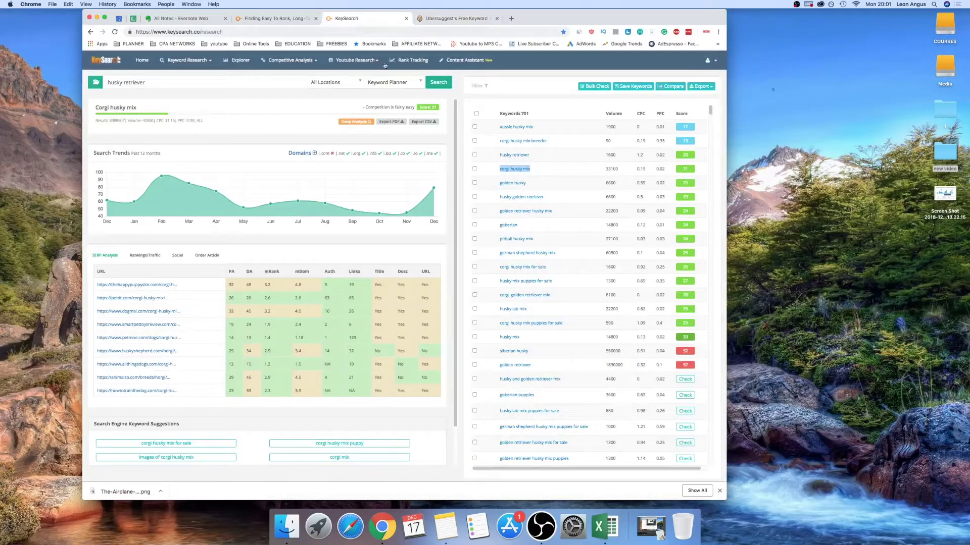
pyautogui.click(339, 82)
pyautogui.click(438, 22)
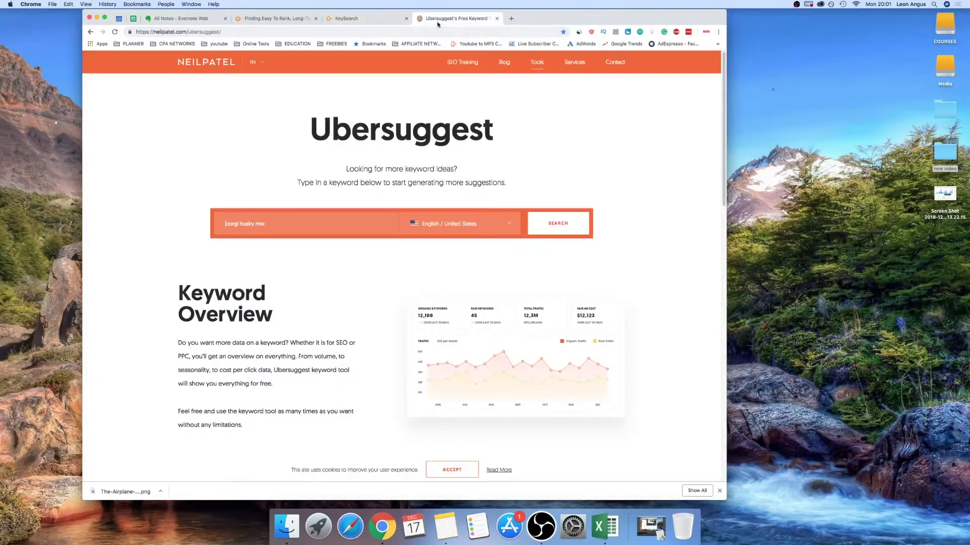
pyautogui.click(459, 213)
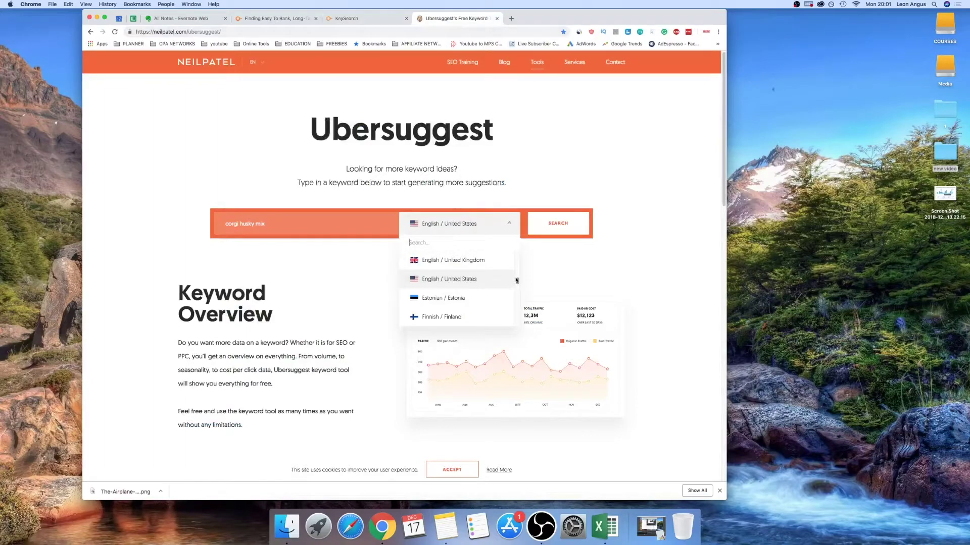
pyautogui.scroll(10, 517, 271)
pyautogui.moveTo(517, 253); pyautogui.dragTo(517, 325)
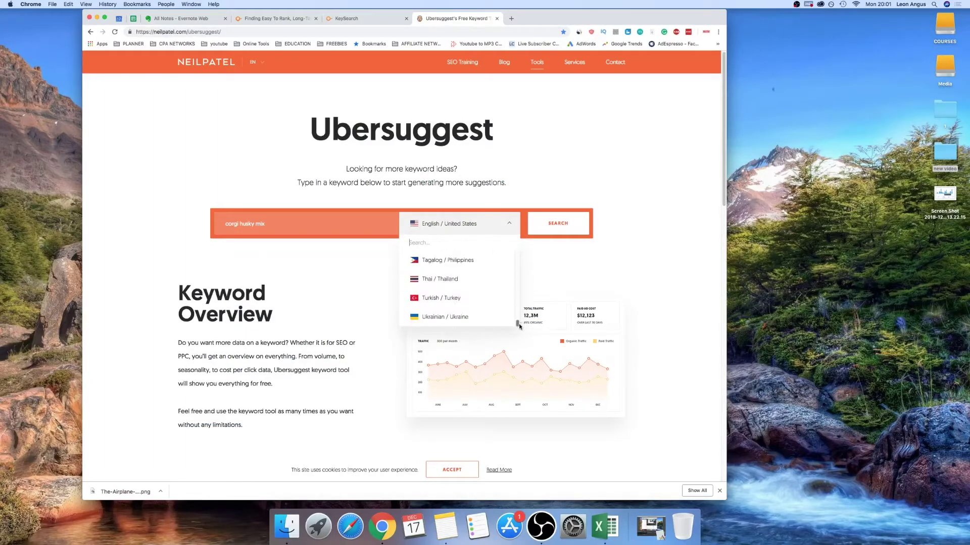
pyautogui.click(572, 268)
# - Run the Ubersuggest search for "corgi husky mix" and examine its search volume and SEO difficulty
pyautogui.click(566, 226)
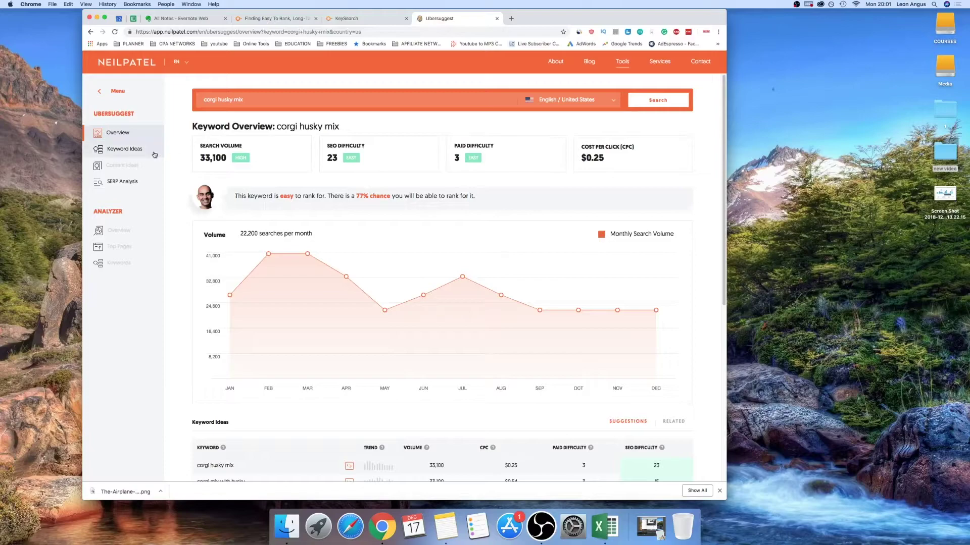
pyautogui.moveTo(201, 156); pyautogui.dragTo(230, 158)
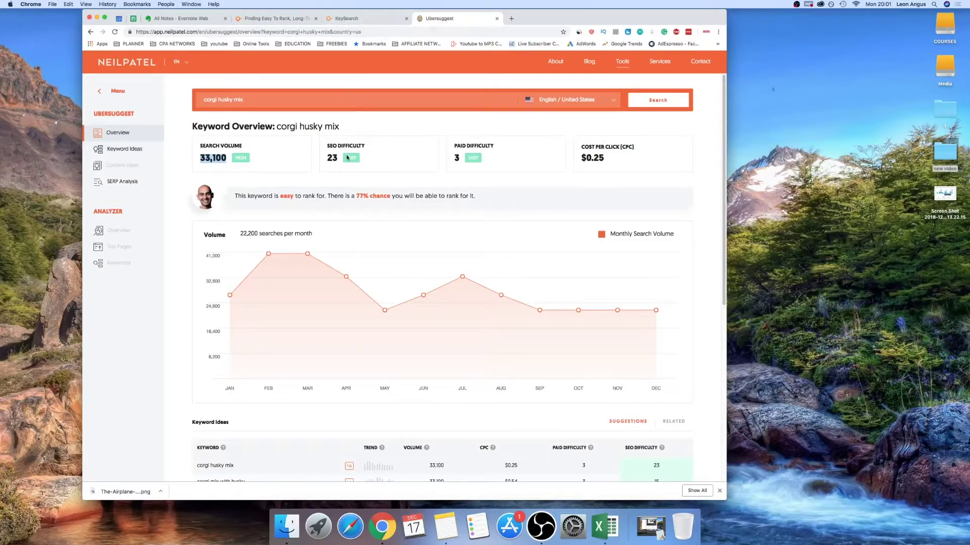
pyautogui.click(333, 145)
pyautogui.moveTo(387, 143); pyautogui.dragTo(345, 155)
pyautogui.click(378, 160)
# - Switch back to KeySearch and check the volume of "corgi husky mix" and the authority of the petmoo.com page ranking for it
pyautogui.click(346, 18)
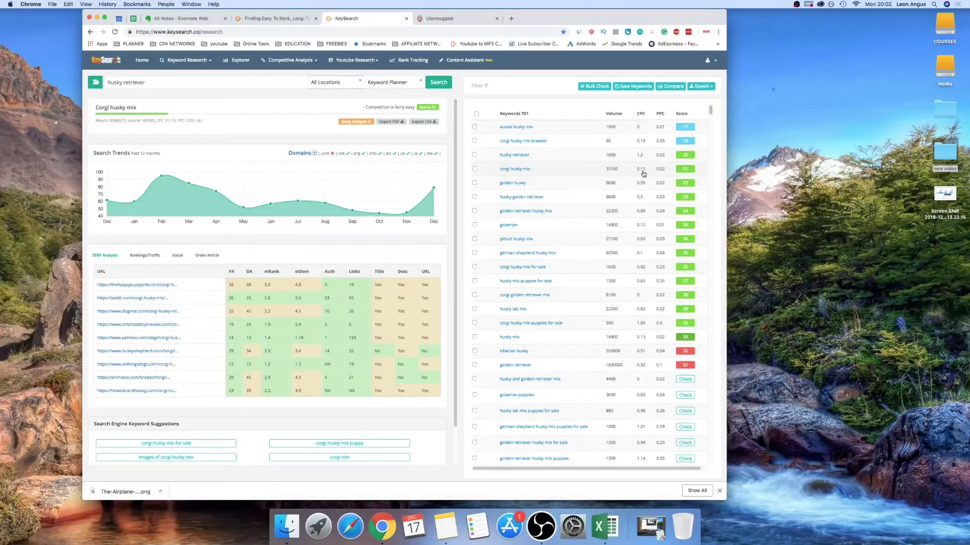
pyautogui.doubleClick(610, 171)
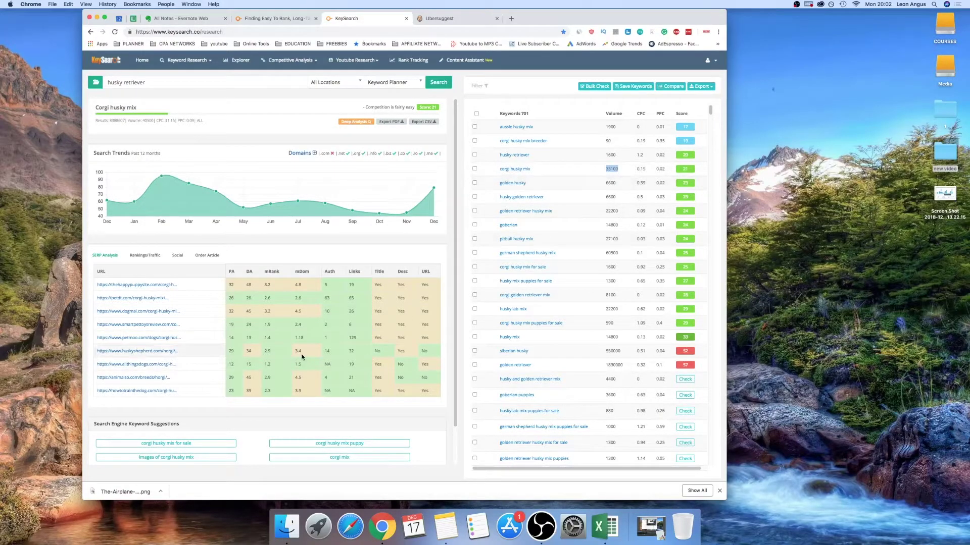
pyautogui.click(250, 337)
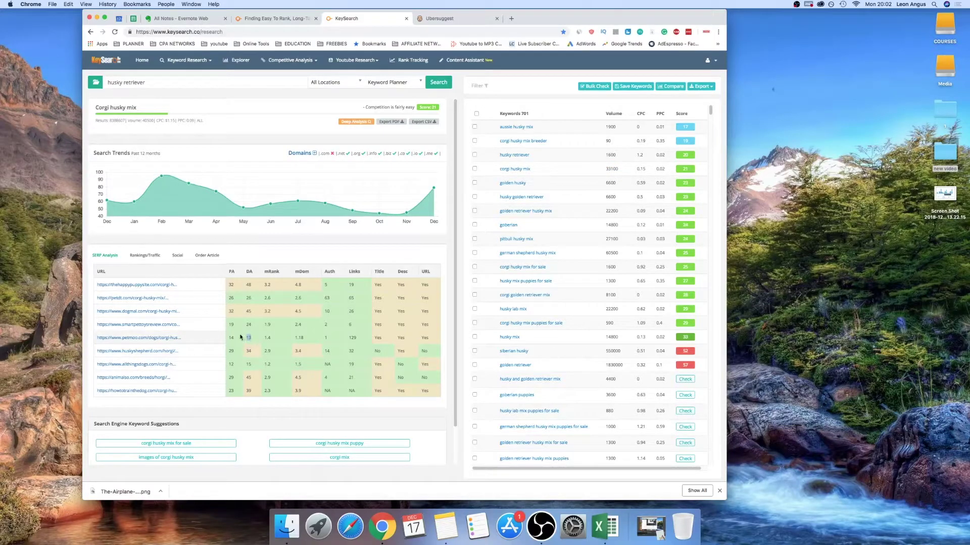
pyautogui.moveTo(250, 337); pyautogui.dragTo(229, 335)
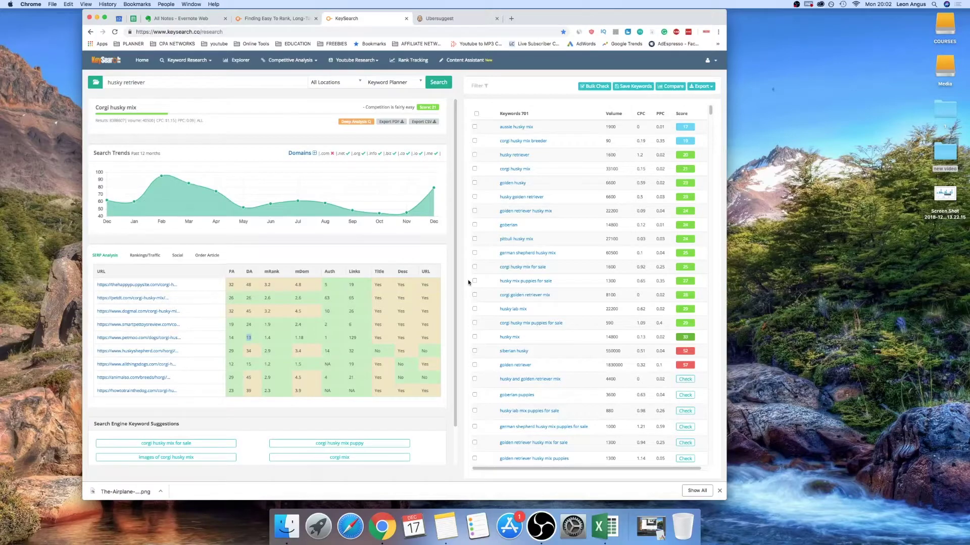
# - Examine the ranking pages of "aussie husky mix" and "husky retriever", including the link counts of the "husky retriever" competitors
pyautogui.click(653, 130)
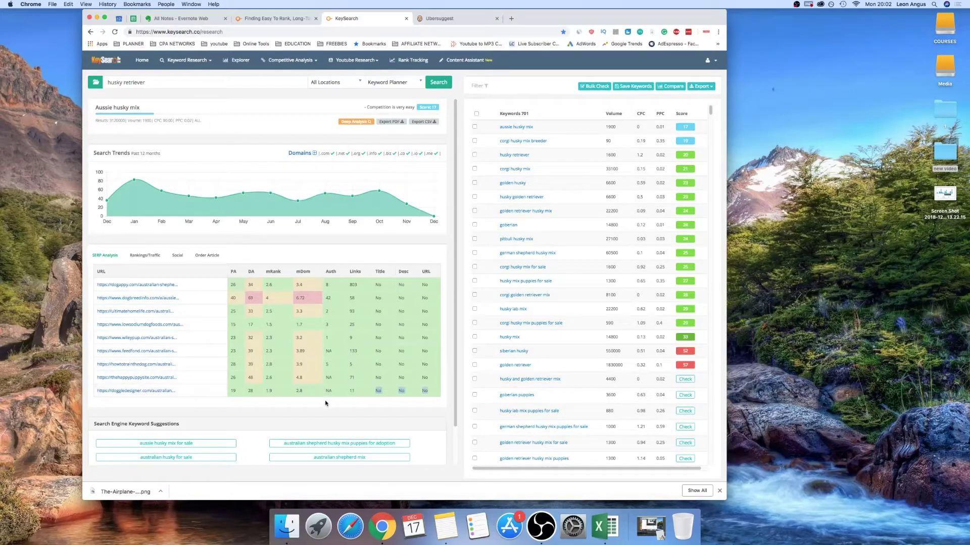
pyautogui.click(641, 157)
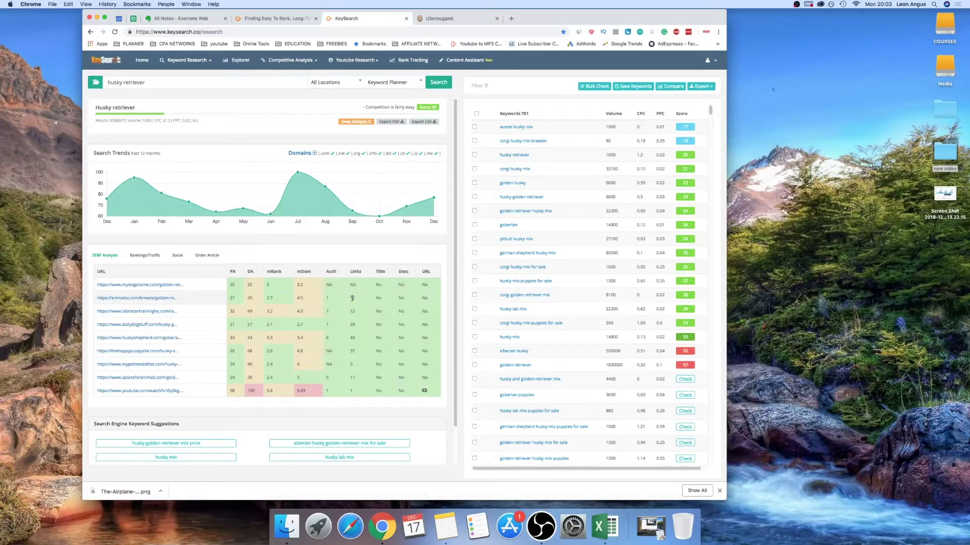
pyautogui.moveTo(352, 298); pyautogui.dragTo(381, 309)
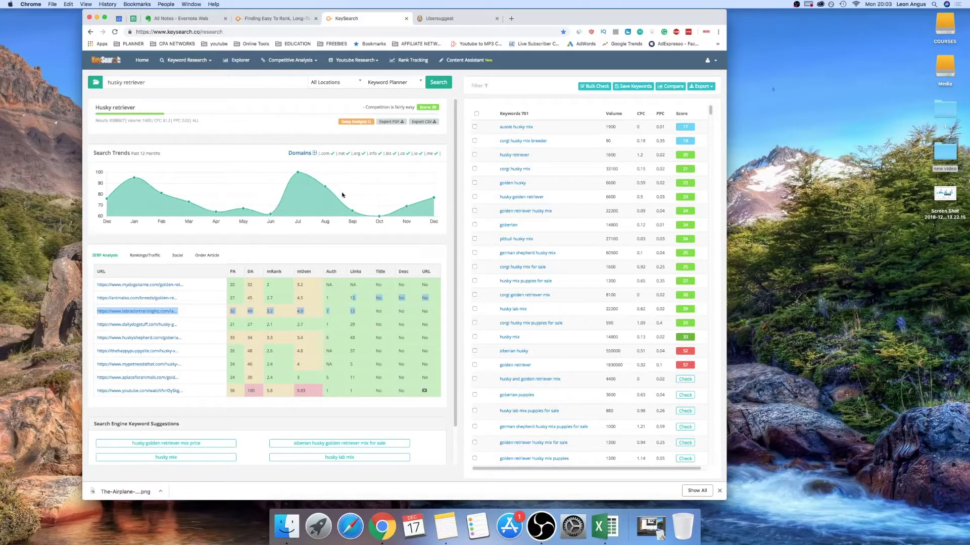
pyautogui.click(379, 258)
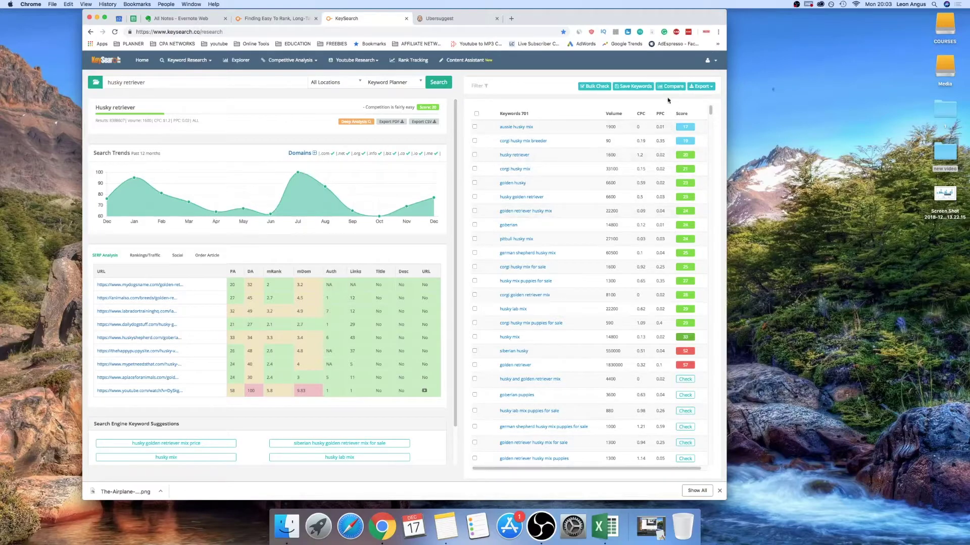
# - Compare the competition analyses of "aussie husky mix", "husky retriever", "husky mix" and "pitbull husky mix"
pyautogui.scroll(-5, 693, 166)
pyautogui.scroll(5, 690, 183)
pyautogui.click(681, 127)
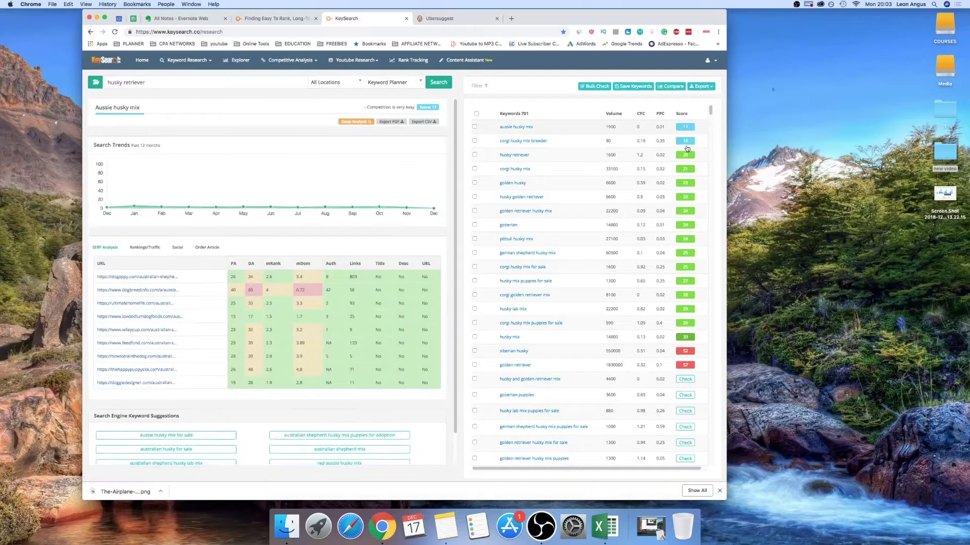
pyautogui.click(692, 156)
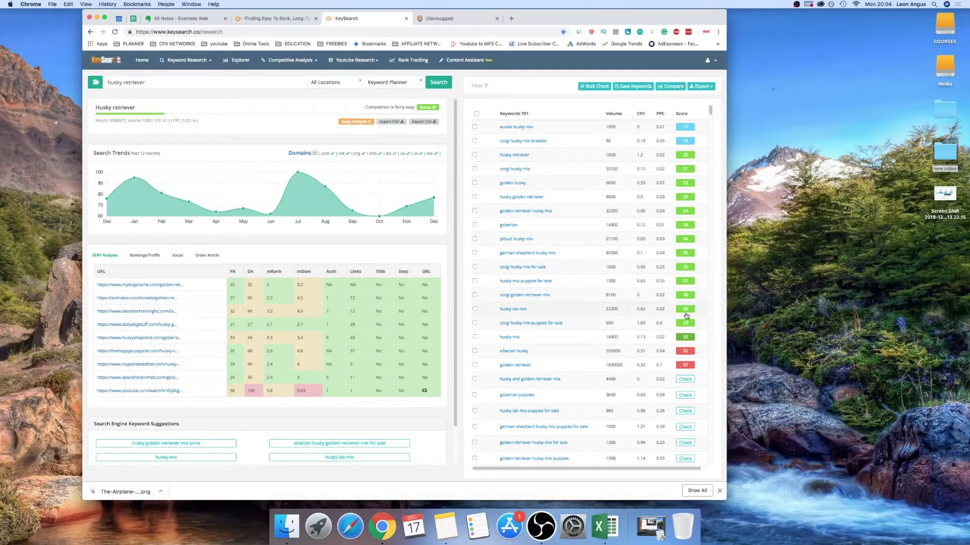
pyautogui.click(699, 335)
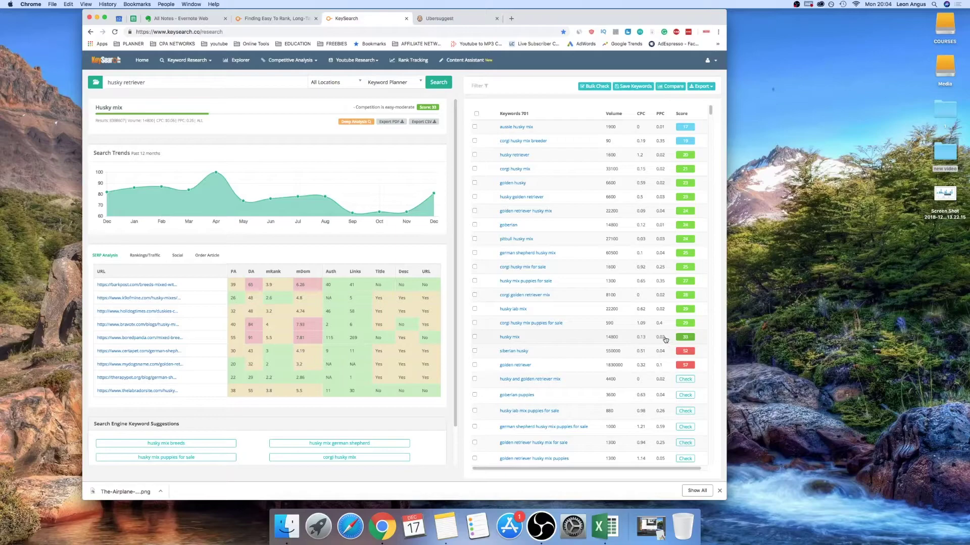
pyautogui.click(679, 239)
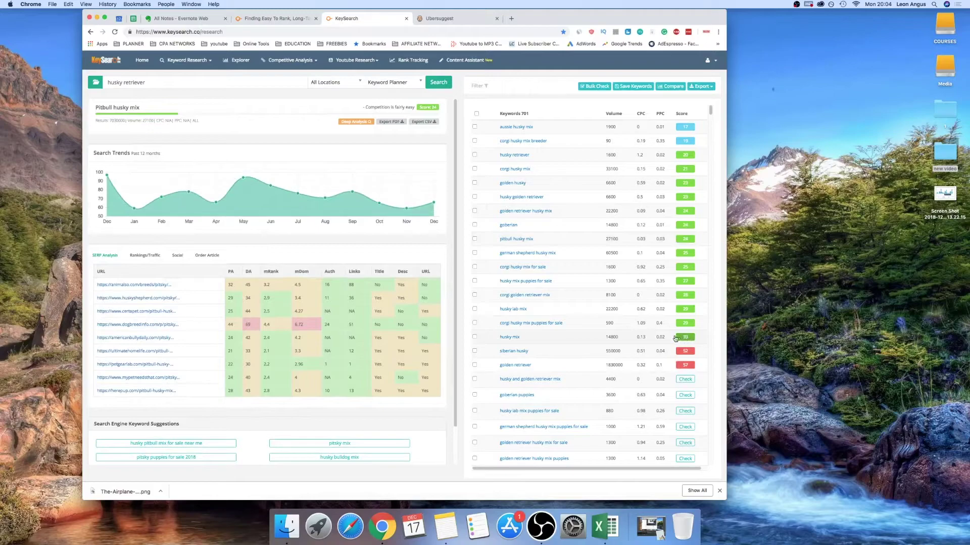
# - Compare the ranking pages of the high-scoring keyword "siberian husky" with those of "aussie husky mix" and "husky retriever"
pyautogui.moveTo(694, 338); pyautogui.dragTo(704, 337)
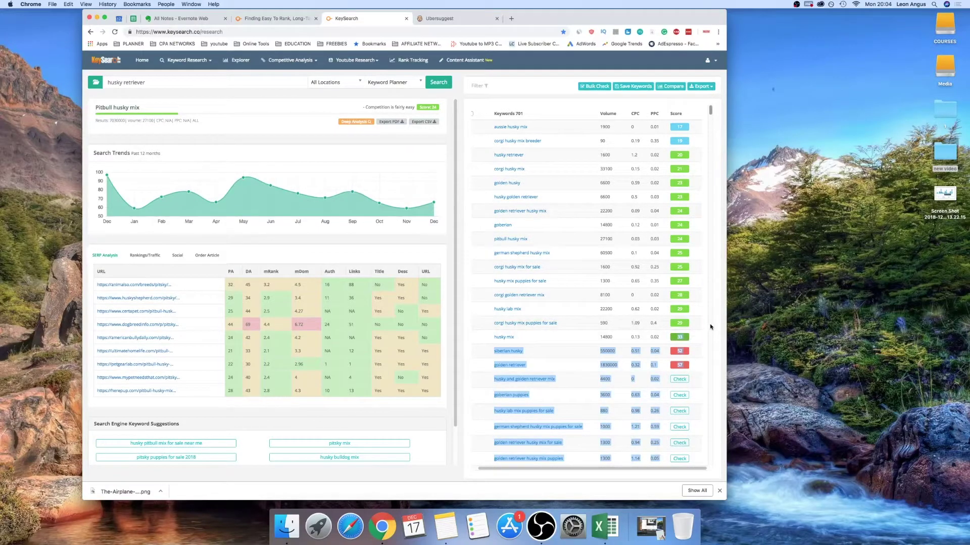
pyautogui.scroll(-7, 711, 323)
pyautogui.scroll(7, 677, 303)
pyautogui.click(687, 348)
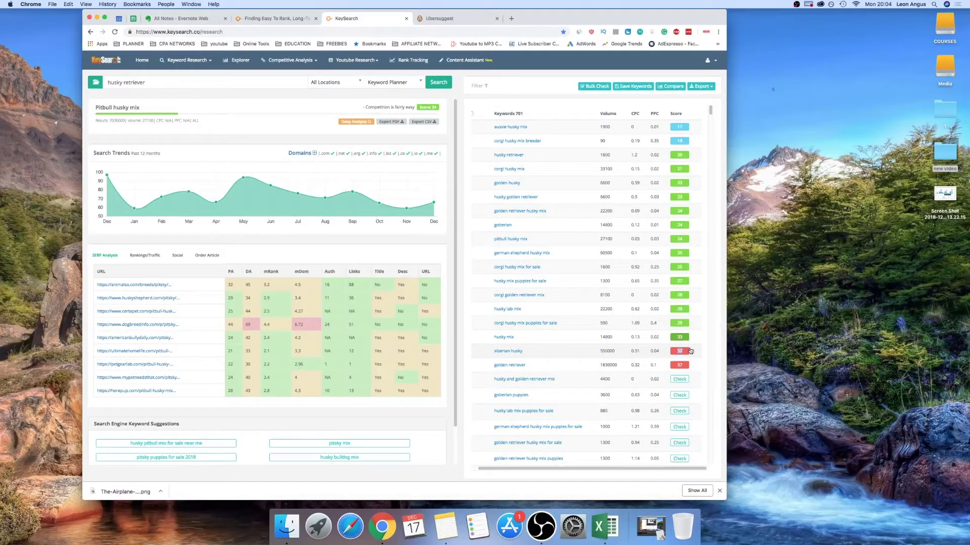
pyautogui.click(689, 351)
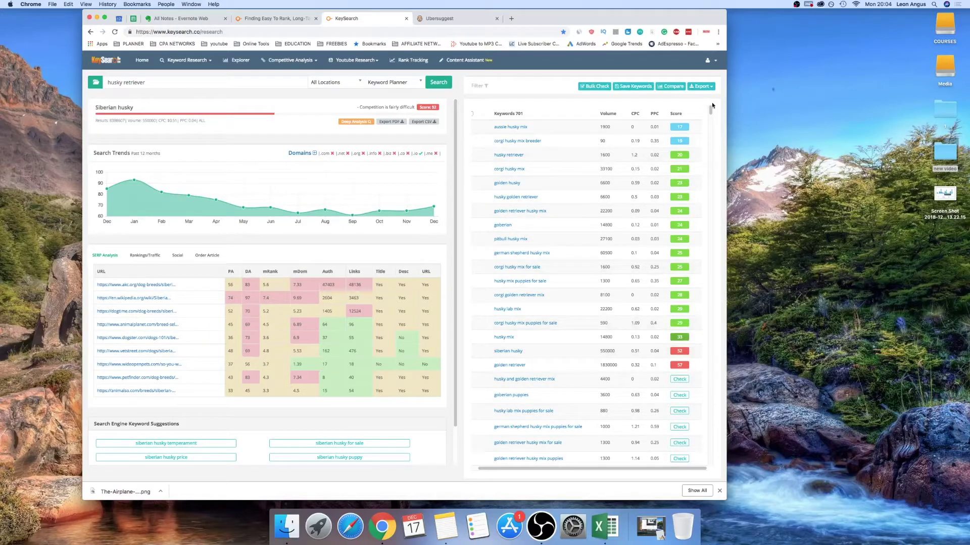
pyautogui.moveTo(711, 111); pyautogui.dragTo(710, 108)
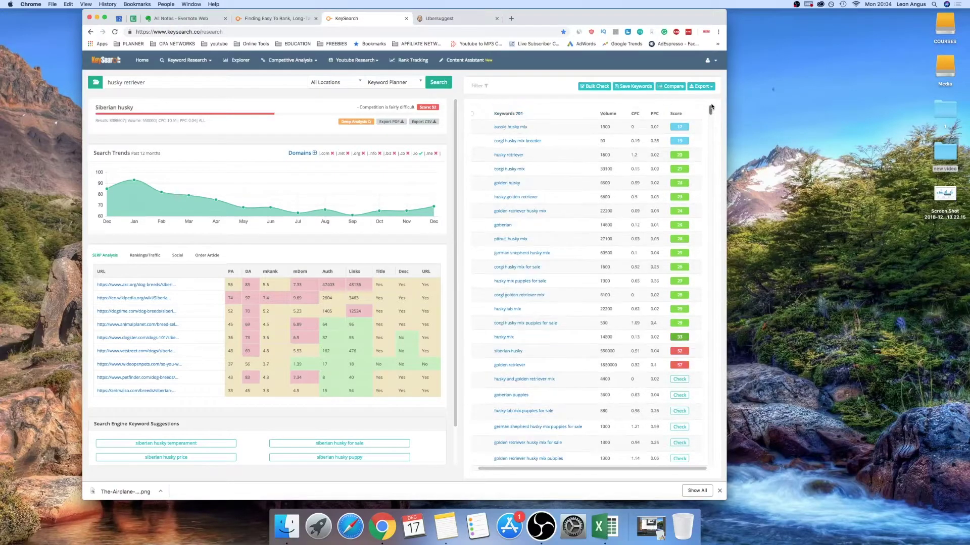
pyautogui.click(662, 128)
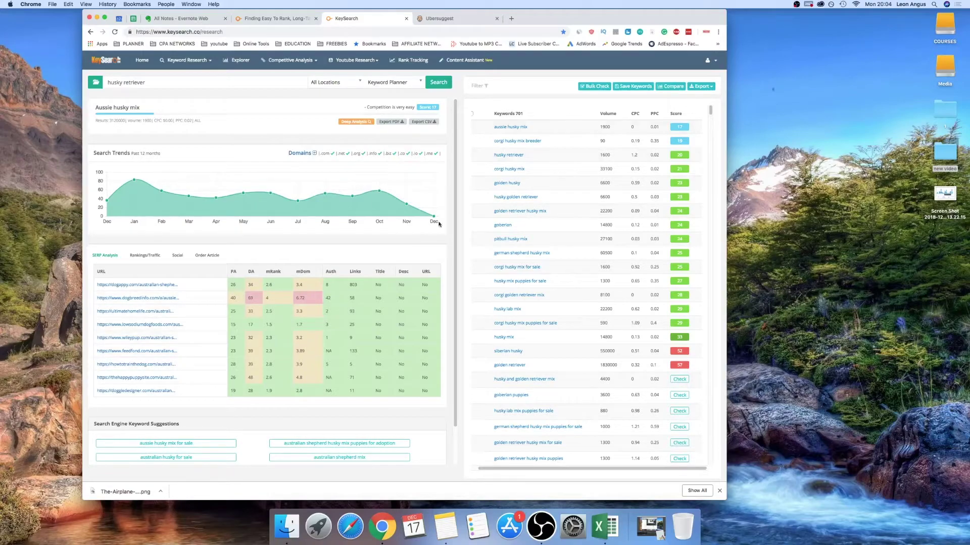
pyautogui.click(603, 157)
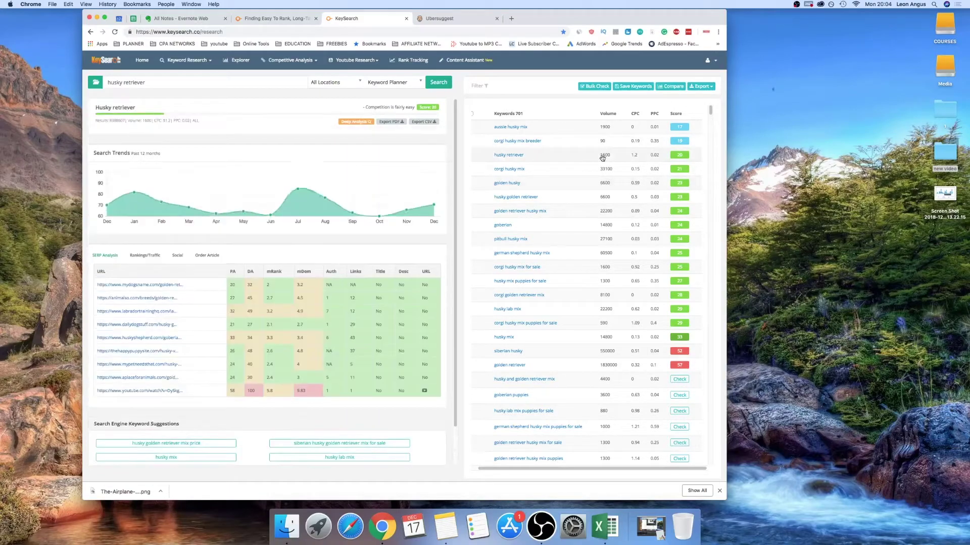
# - Analyze "corgi husky mix" and examine its competitors' title, description and URL columns and the petmoo.com page's authority
pyautogui.click(602, 168)
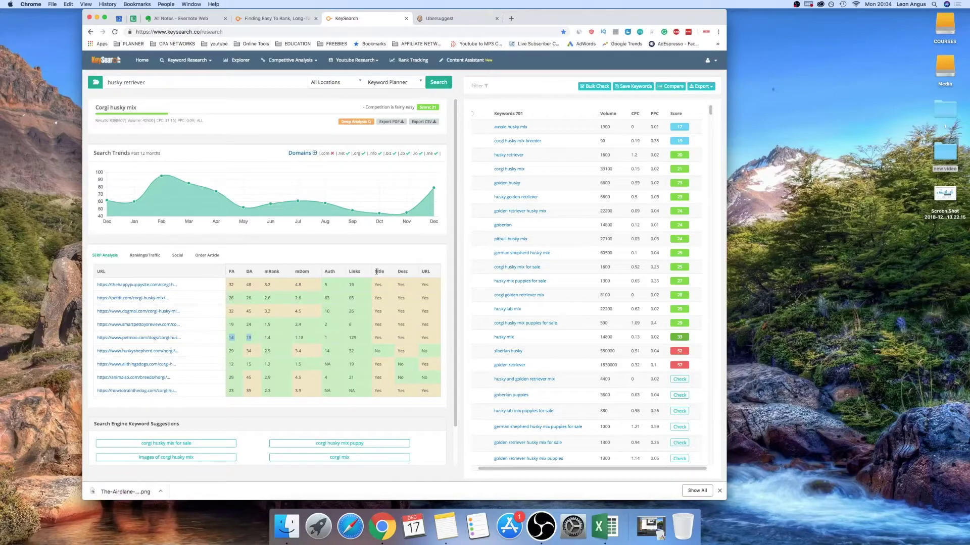
pyautogui.moveTo(376, 272); pyautogui.dragTo(423, 278)
pyautogui.moveTo(255, 340); pyautogui.dragTo(208, 337)
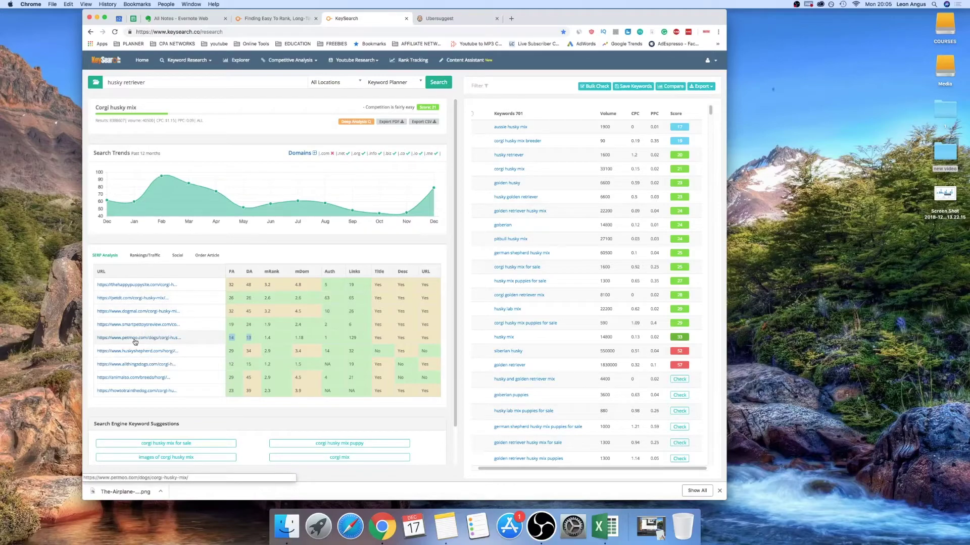
# - Show the rankings and traffic data and review the organic keywords of the petmoo.com page, including "corgi and husky mix"
pyautogui.click(144, 256)
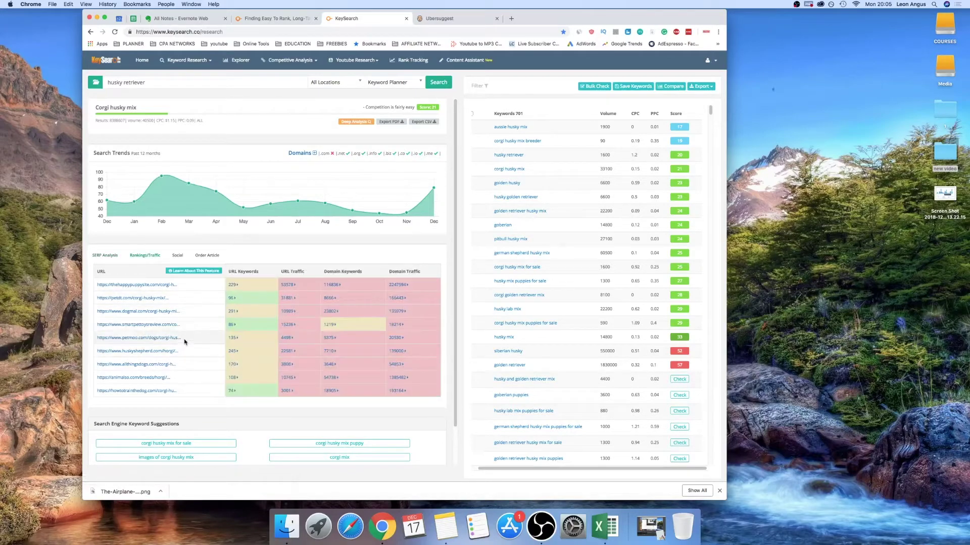
pyautogui.click(232, 337)
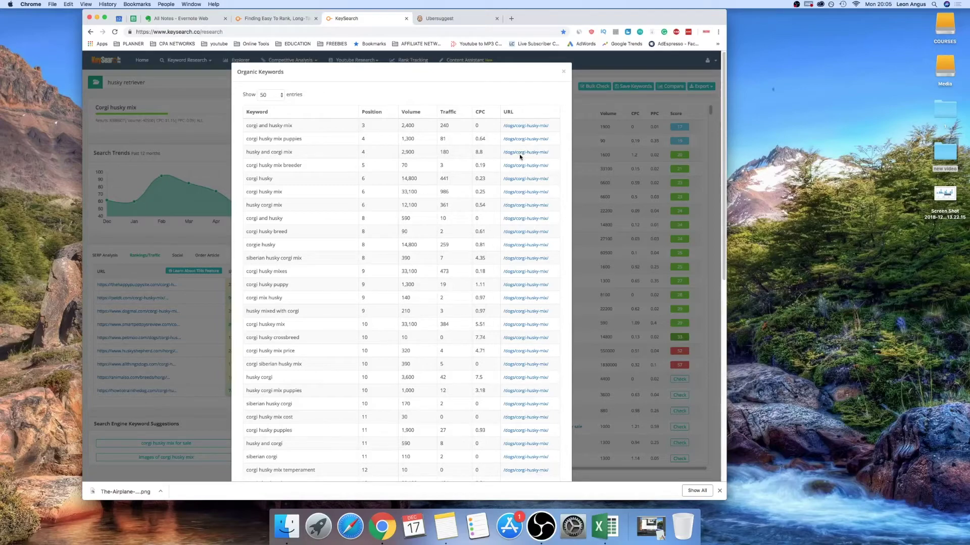
pyautogui.scroll(-10, 520, 157)
pyautogui.scroll(10, 521, 156)
pyautogui.doubleClick(362, 125)
pyautogui.moveTo(305, 125); pyautogui.dragTo(246, 126)
pyautogui.click(563, 71)
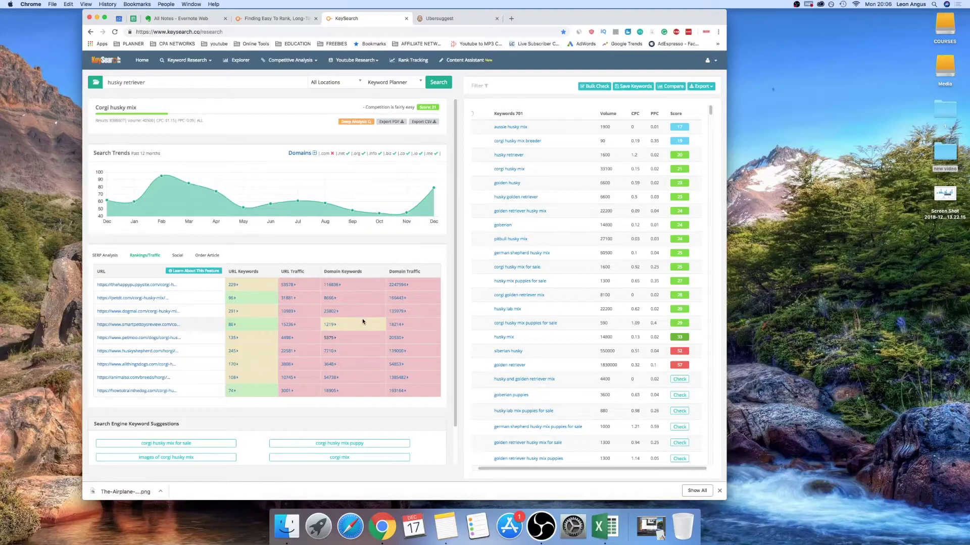
# - Review the organic keywords of the whole petmoo.com domain, from "can cats eat pork rinds" to "corgi husky mix puppies"
pyautogui.click(329, 338)
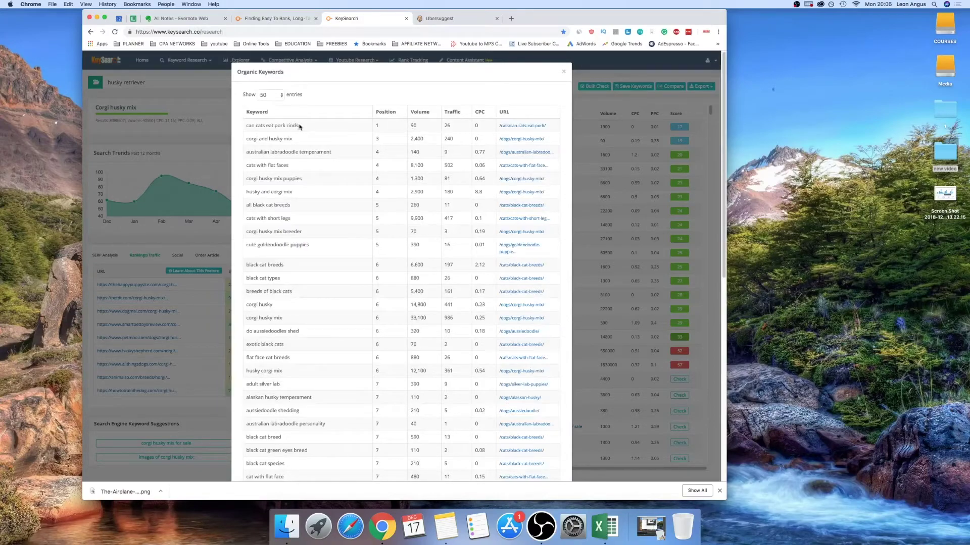
pyautogui.moveTo(299, 126); pyautogui.dragTo(253, 135)
pyautogui.moveTo(332, 152); pyautogui.dragTo(250, 152)
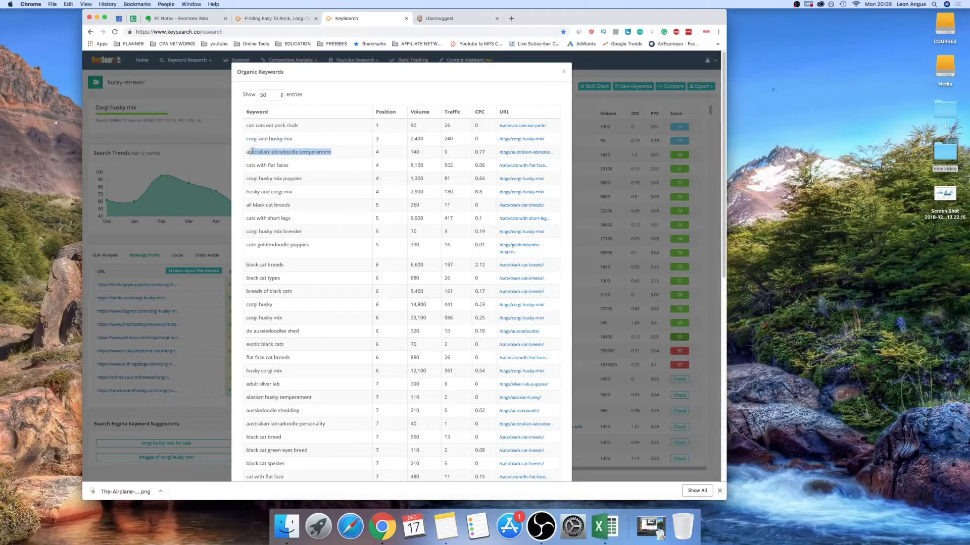
pyautogui.moveTo(292, 167); pyautogui.dragTo(247, 165)
pyautogui.moveTo(310, 181); pyautogui.dragTo(233, 179)
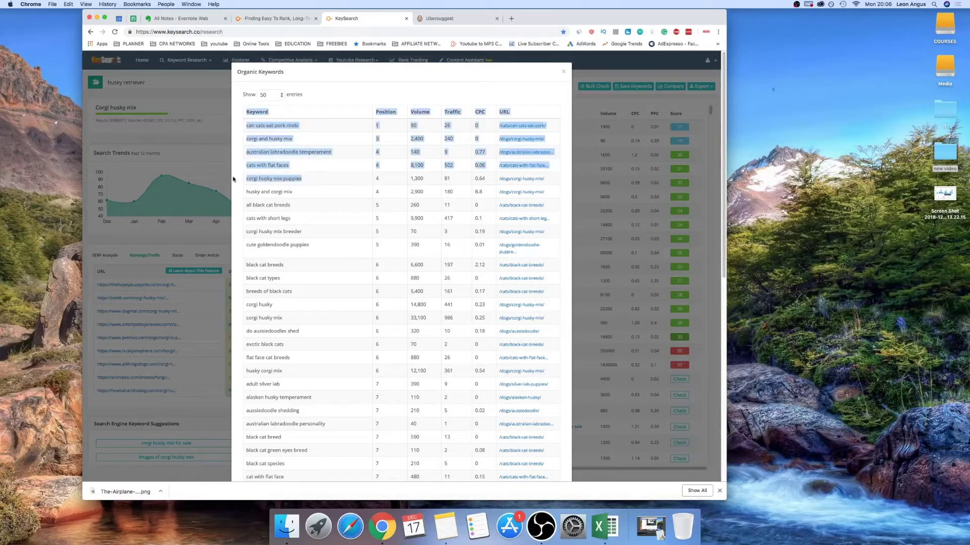
pyautogui.click(270, 177)
pyautogui.moveTo(412, 178); pyautogui.dragTo(435, 178)
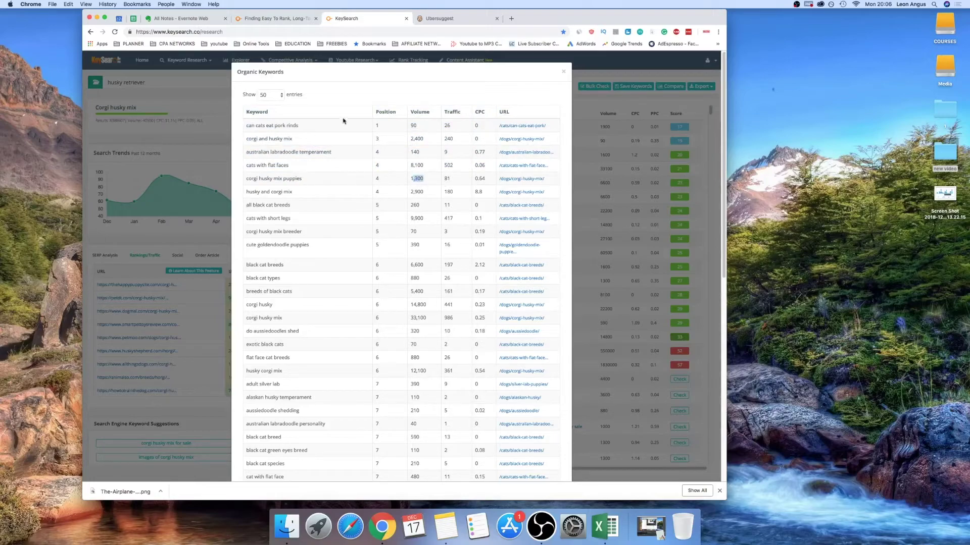
pyautogui.moveTo(299, 139); pyautogui.dragTo(242, 141)
pyautogui.click(169, 51)
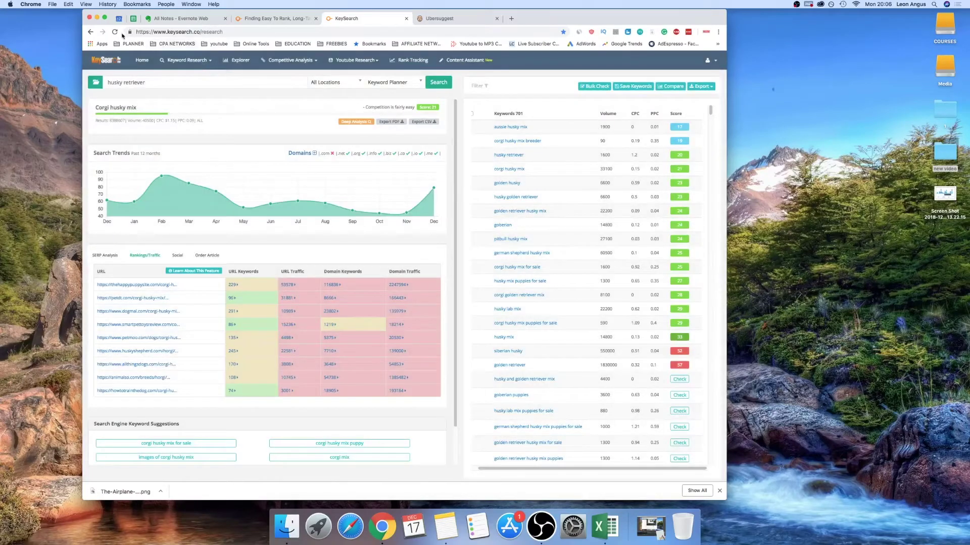
# - Duplicate the KeySearch tab and search for "corgi and husky mix" in the copy
pyautogui.rightClick(348, 19)
pyautogui.click(371, 43)
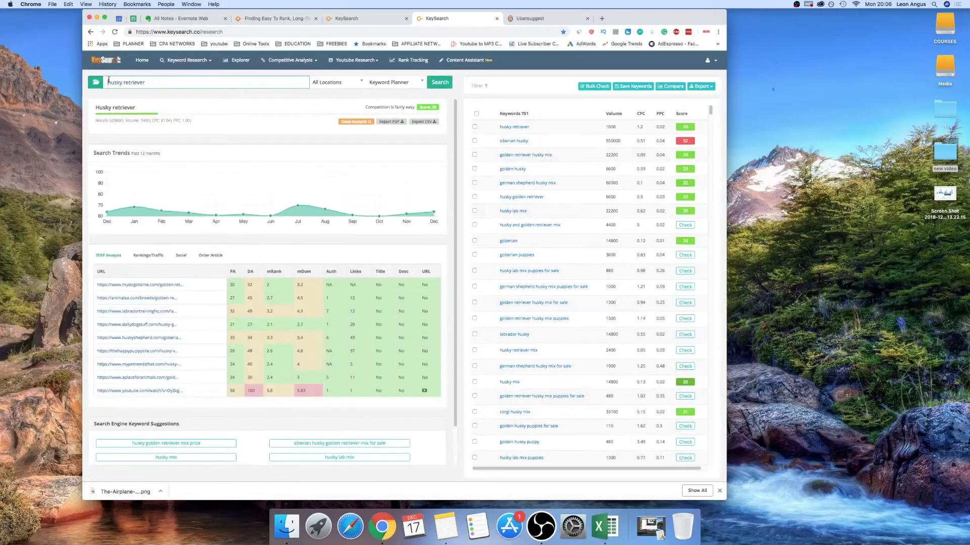
pyautogui.moveTo(154, 85); pyautogui.dragTo(98, 85)
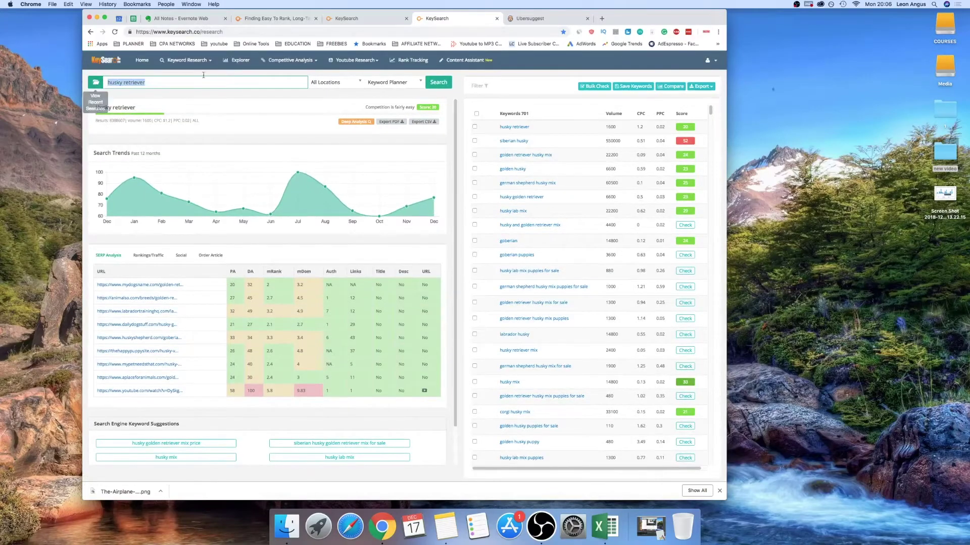
pyautogui.click(359, 20)
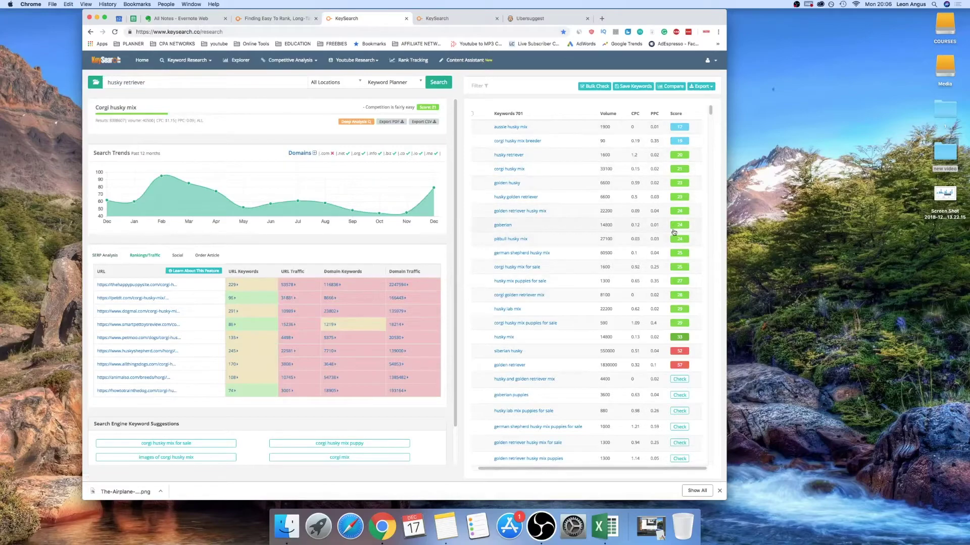
pyautogui.click(428, 19)
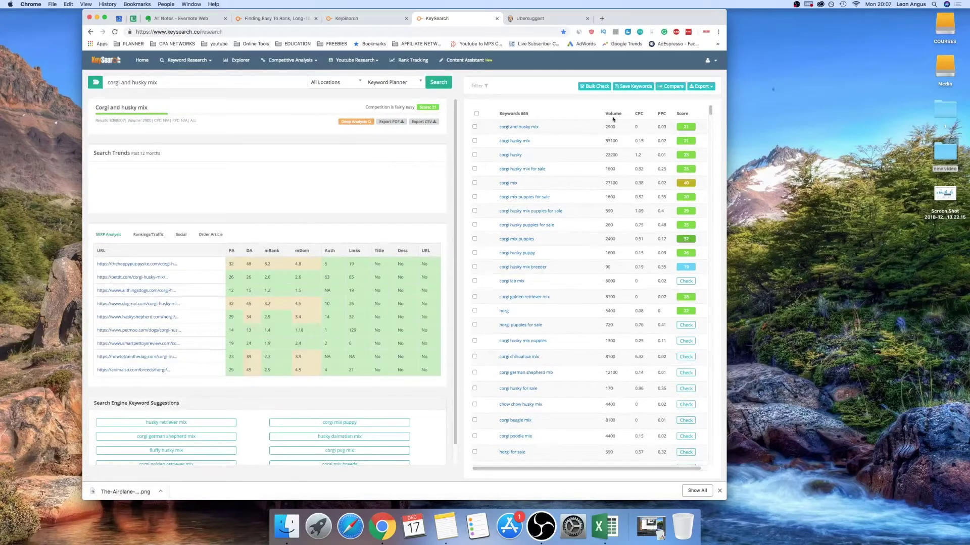
# - Check the search volume of "corgi and husky mix" and the link counts of its ranking pages
pyautogui.moveTo(543, 128); pyautogui.dragTo(488, 125)
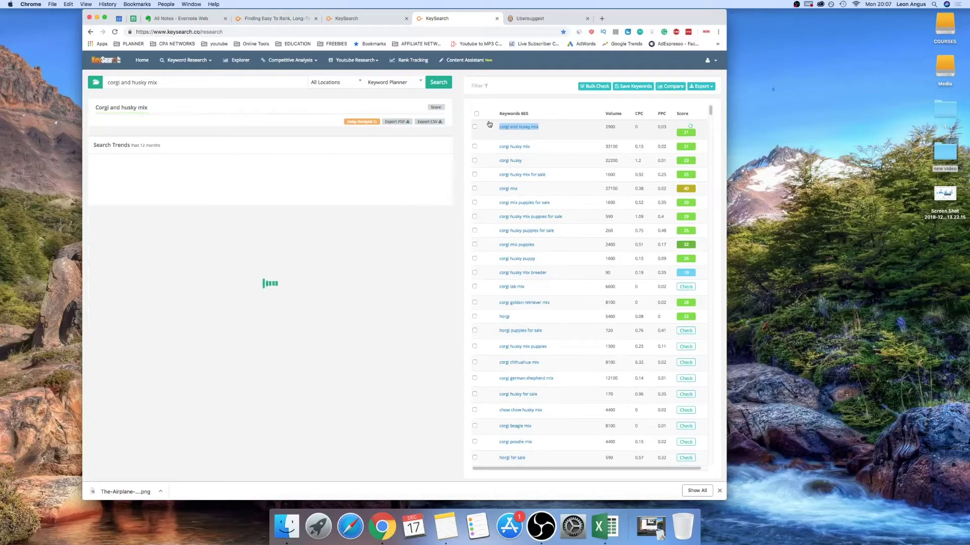
pyautogui.doubleClick(605, 129)
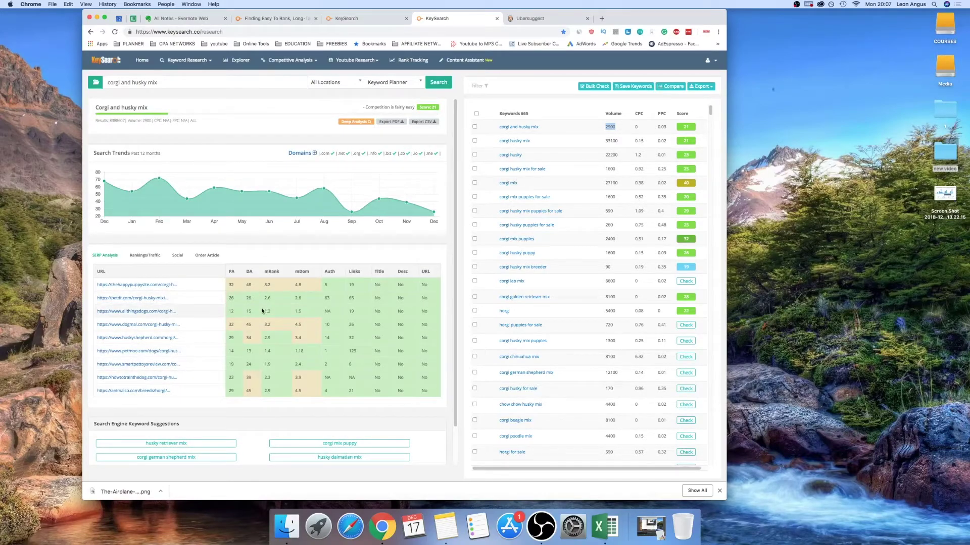
pyautogui.click(360, 275)
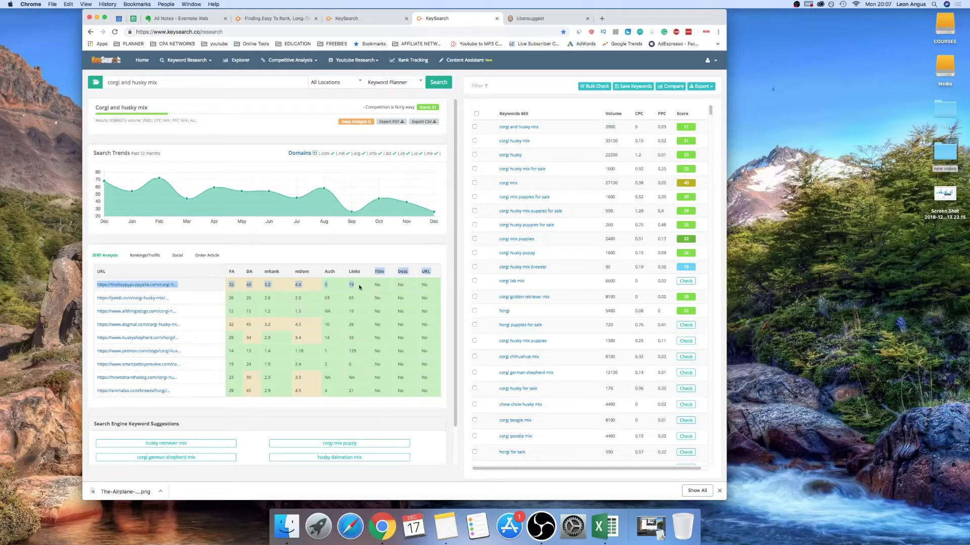
pyautogui.moveTo(351, 283); pyautogui.dragTo(343, 366)
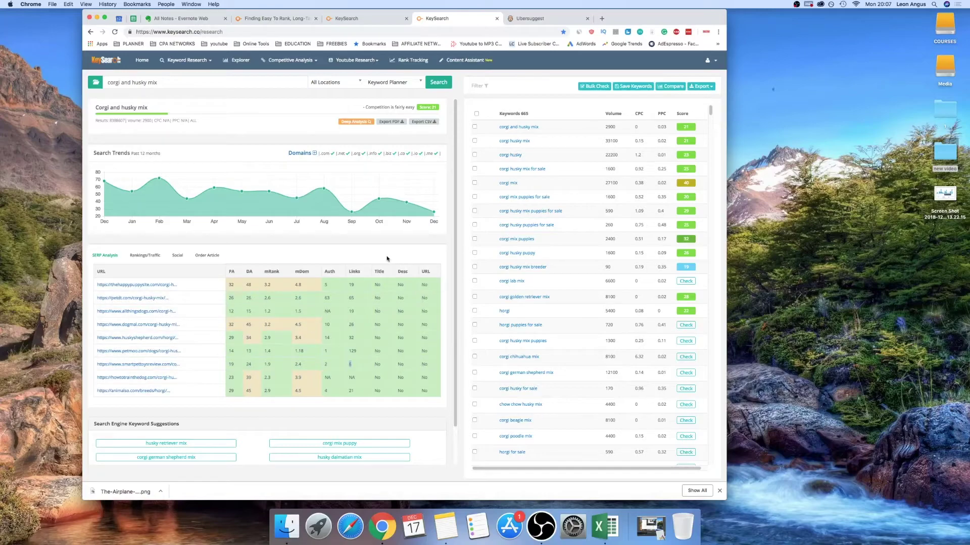
# - Check the difficulty of "corgi husky mix breeder", "corgi lab mix" and "corgi husky mix puppies", including the ranking pages of the last one
pyautogui.click(639, 268)
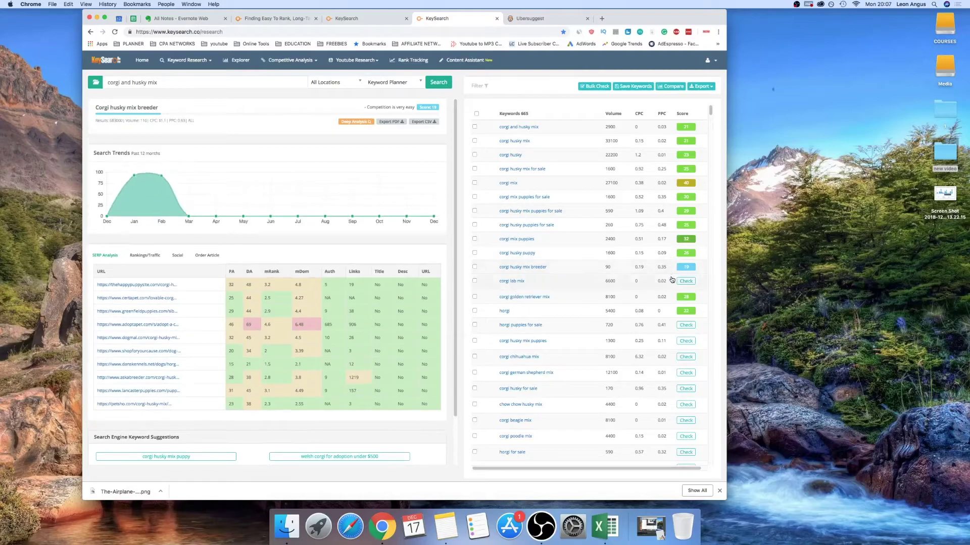
pyautogui.click(685, 283)
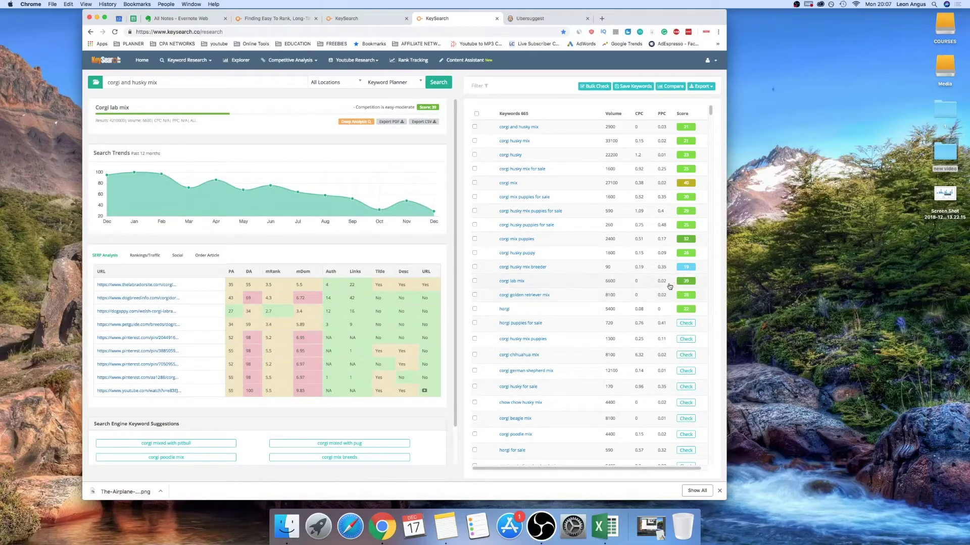
pyautogui.click(687, 342)
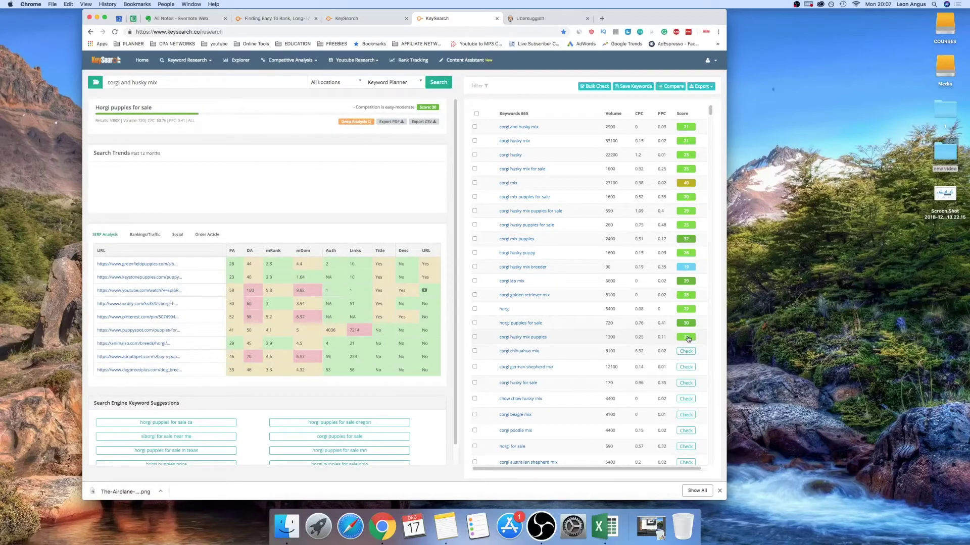
pyautogui.click(677, 336)
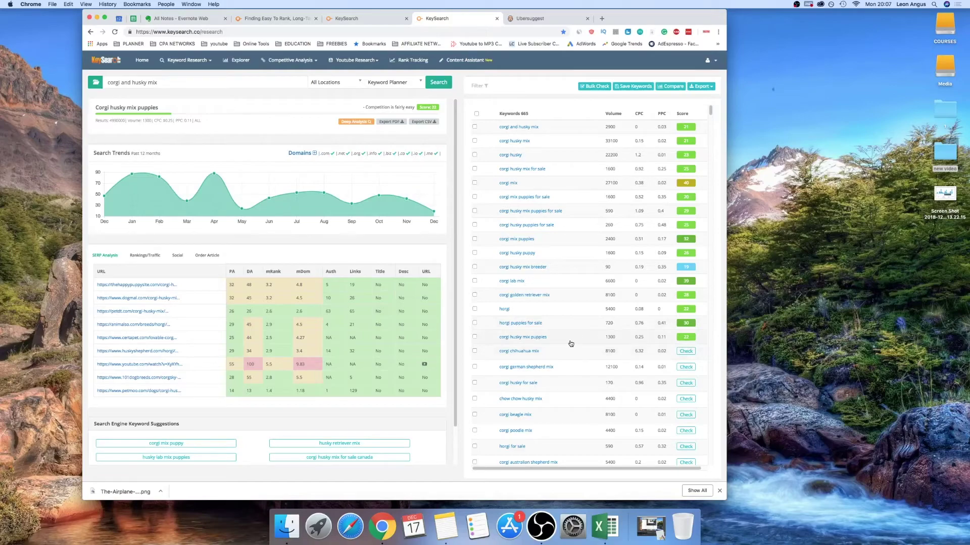
pyautogui.moveTo(558, 339); pyautogui.dragTo(498, 337)
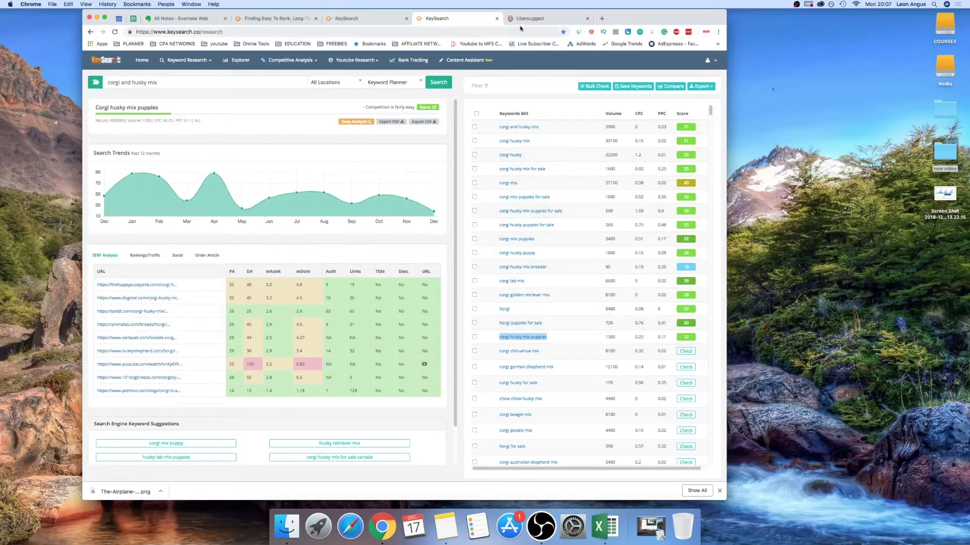
# - Switch to Ubersuggest and look up the keyword "corgi husky mix puppies"
pyautogui.click(531, 22)
pyautogui.click(295, 101)
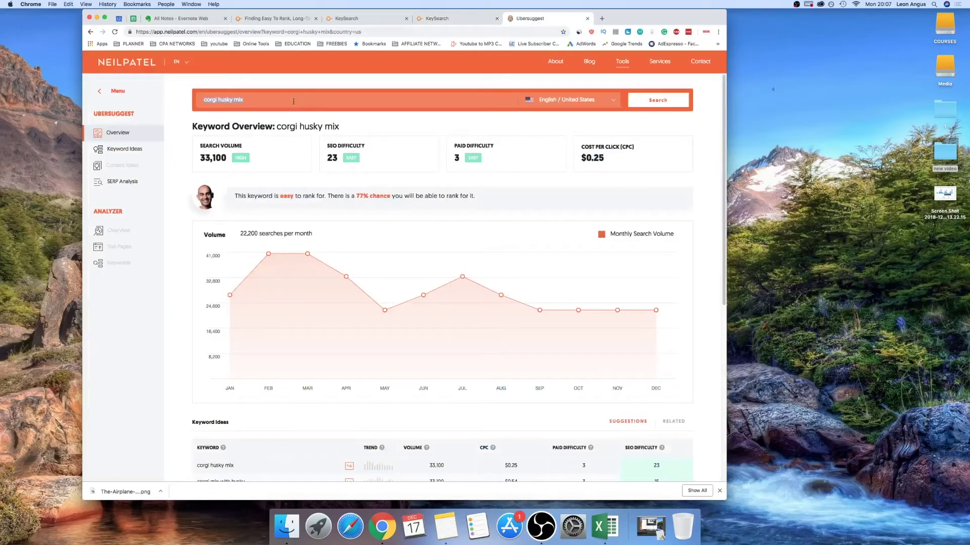
pyautogui.click(293, 101)
pyautogui.write('puppies')
pyautogui.press('Return')
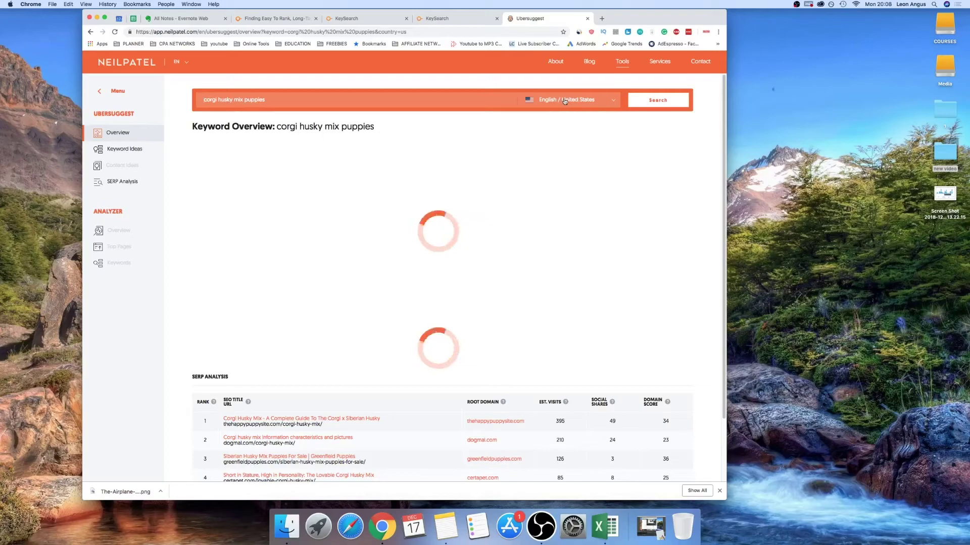
# - Return to the original KeySearch results for "husky retriever" and browse the list of related keywords
pyautogui.click(442, 20)
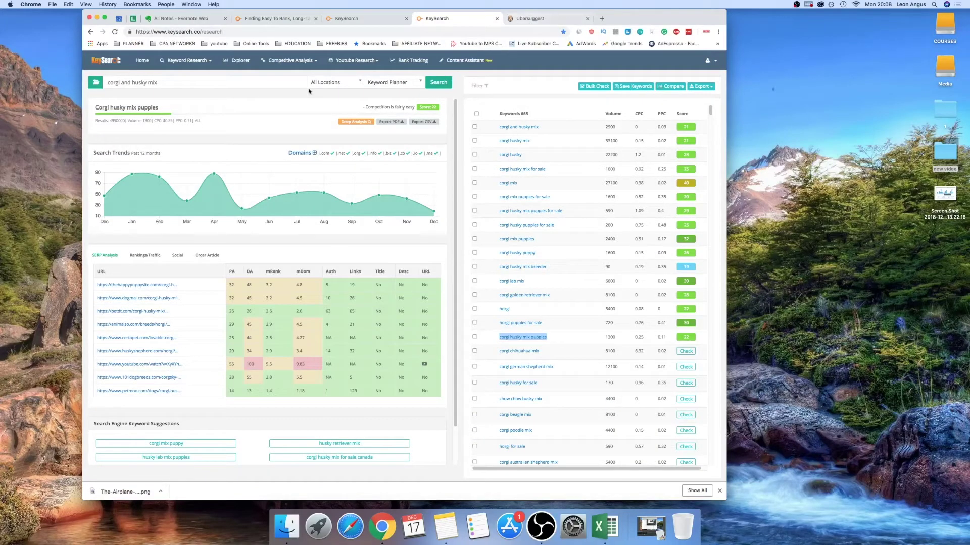
pyautogui.click(529, 19)
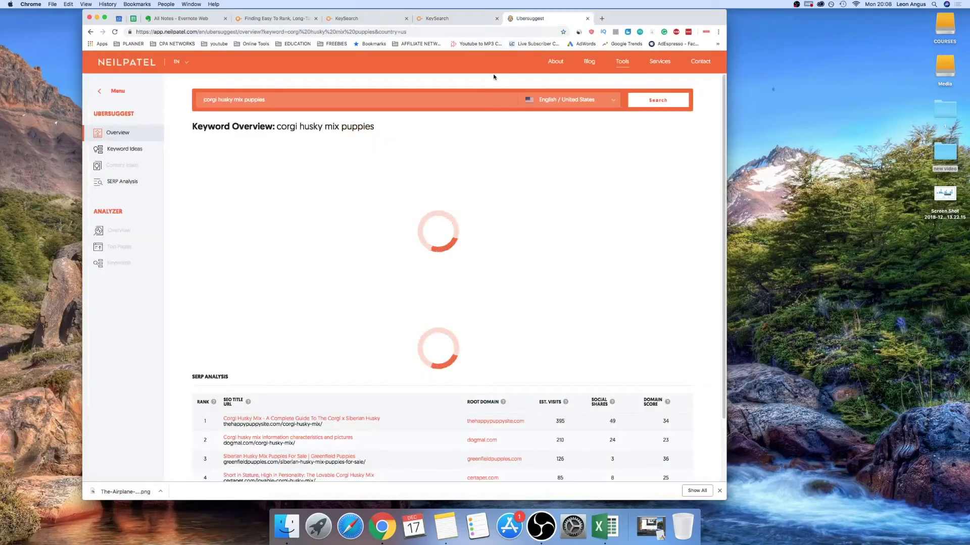
pyautogui.click(361, 18)
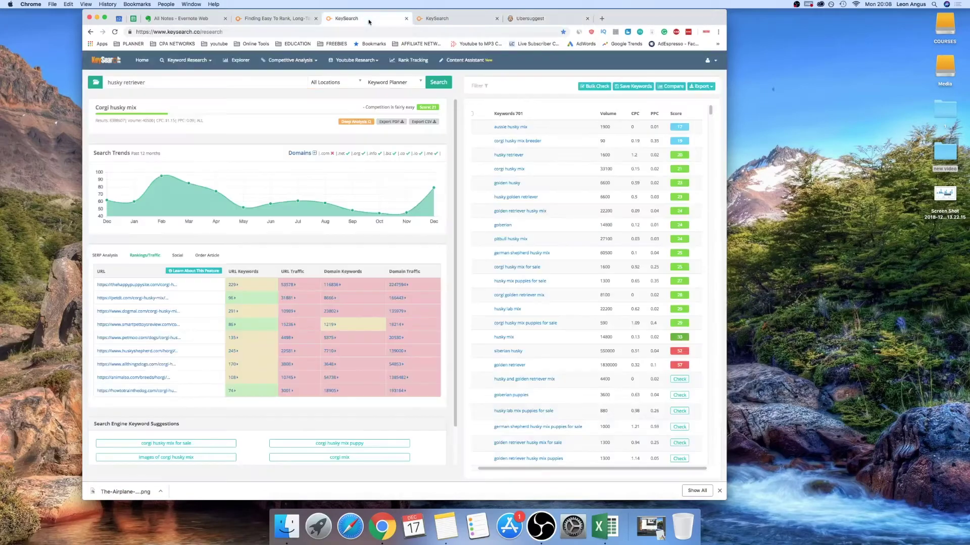
pyautogui.scroll(-10, 630, 207)
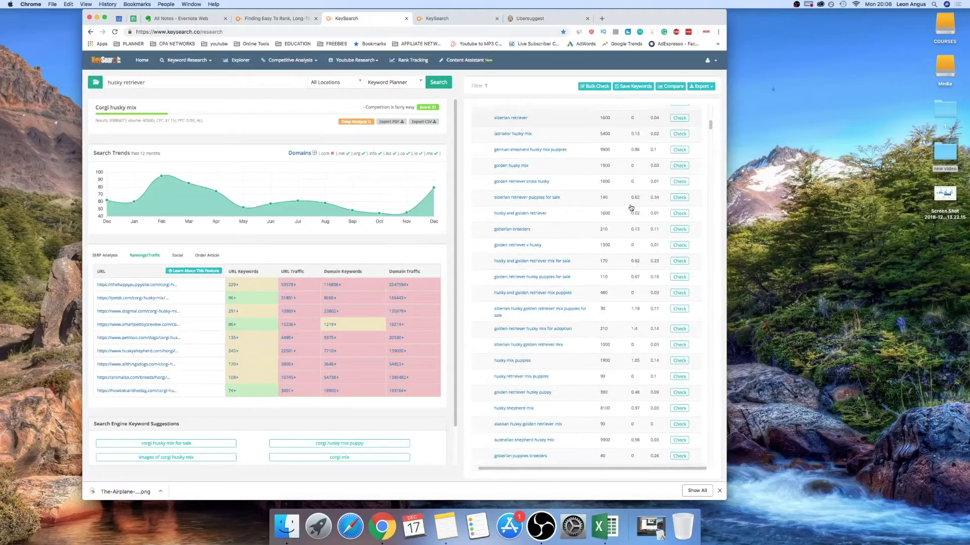
pyautogui.scroll(10, 631, 208)
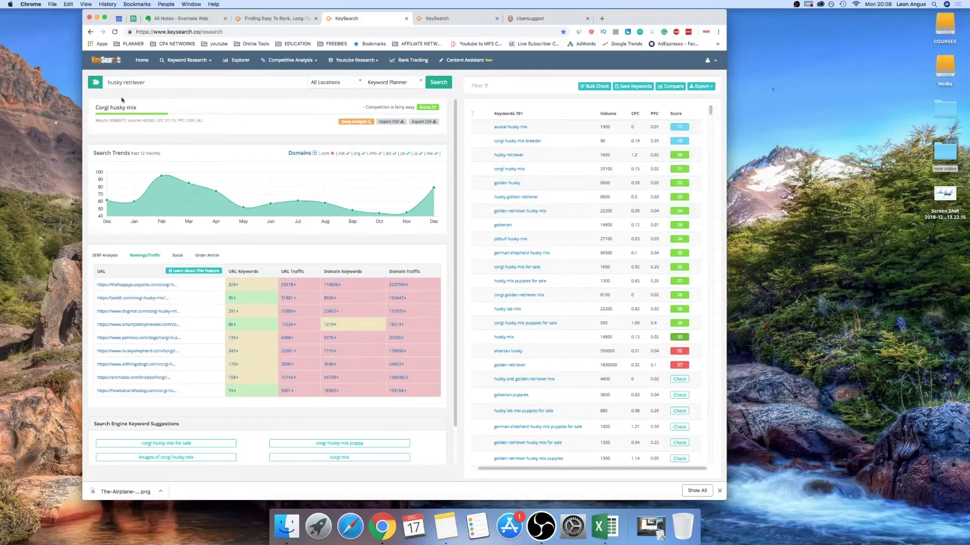
# - Open the Content Assistant and run a search for "husky retriever"
pyautogui.tripleClick(140, 83)
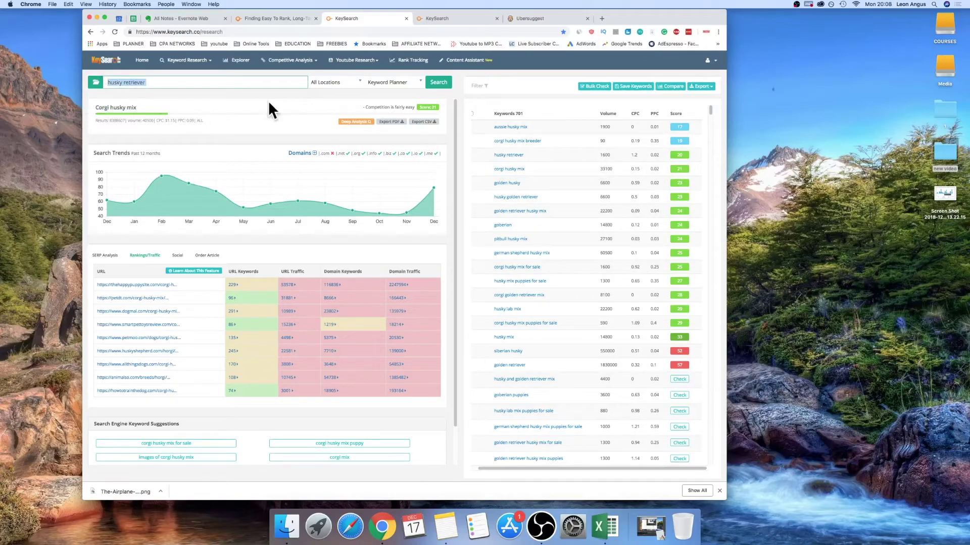
pyautogui.click(463, 60)
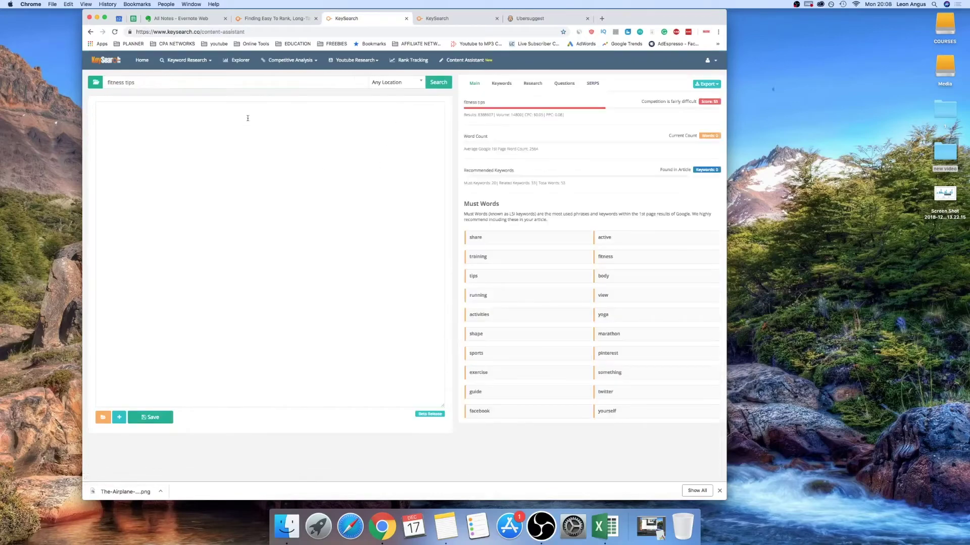
pyautogui.tripleClick(166, 85)
pyautogui.write('husky retriever')
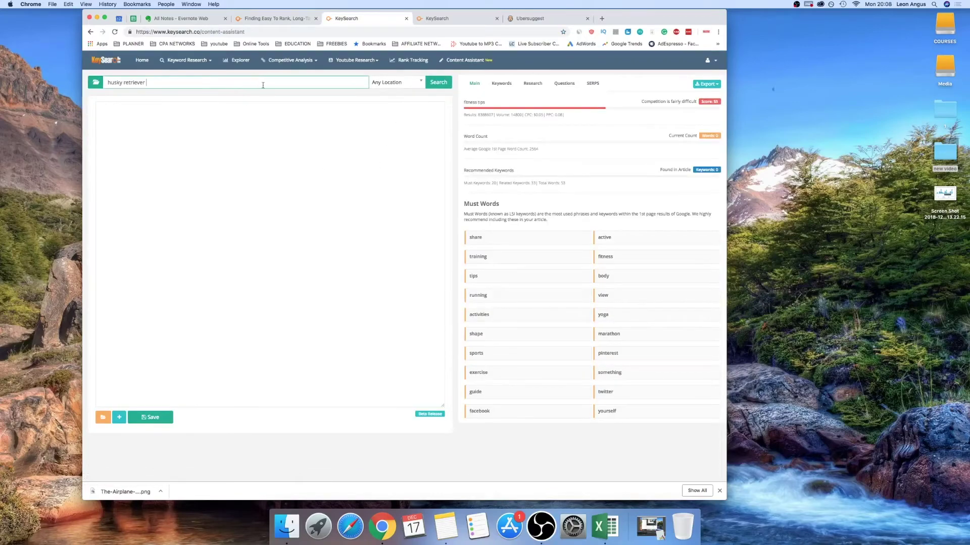
pyautogui.click(439, 82)
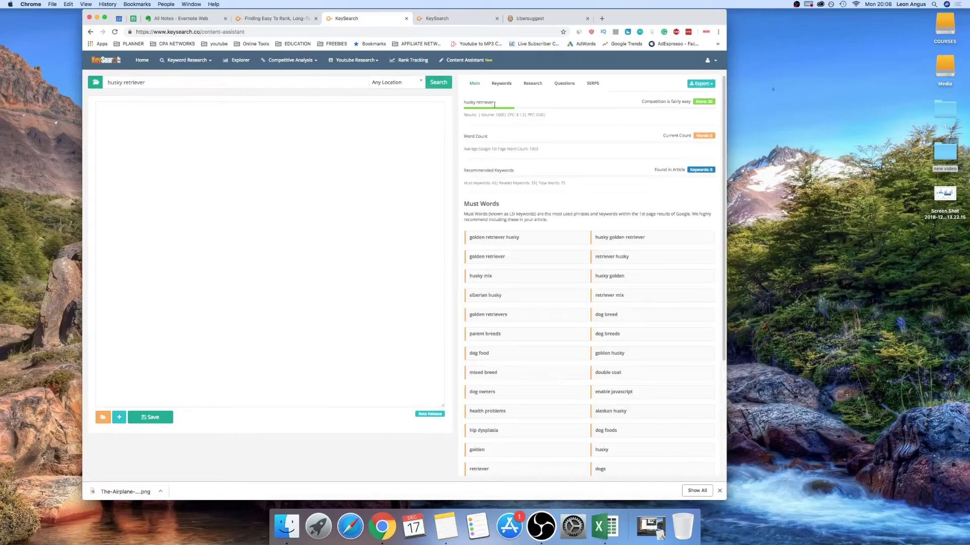
# - Examine the average first-page word count and the recommended Must Words for "husky retriever"
pyautogui.doubleClick(531, 149)
pyautogui.moveTo(530, 149); pyautogui.dragTo(547, 151)
pyautogui.moveTo(474, 239); pyautogui.dragTo(626, 335)
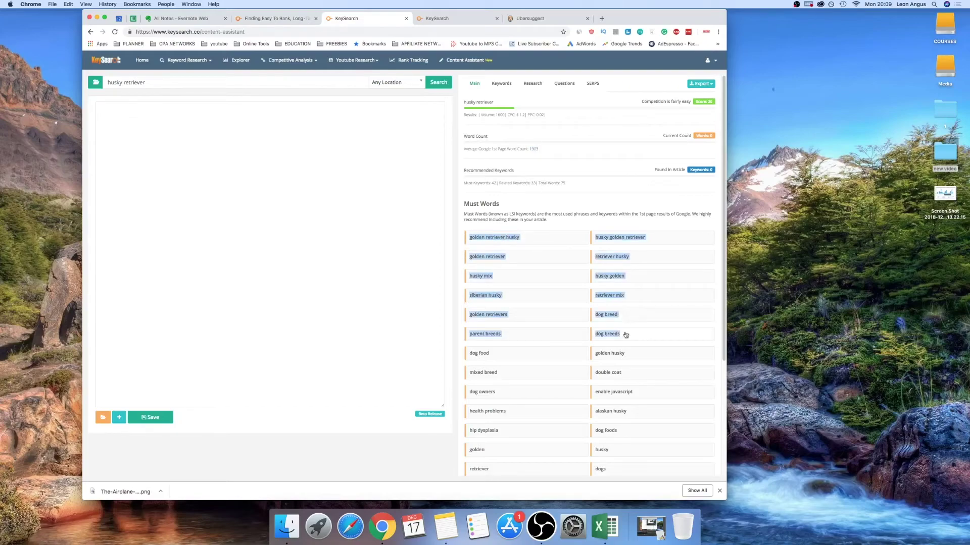
# - Examine the complete Must Words list for "husky retriever" together with the keyword's volume and competition summary
pyautogui.scroll(-3, 622, 340)
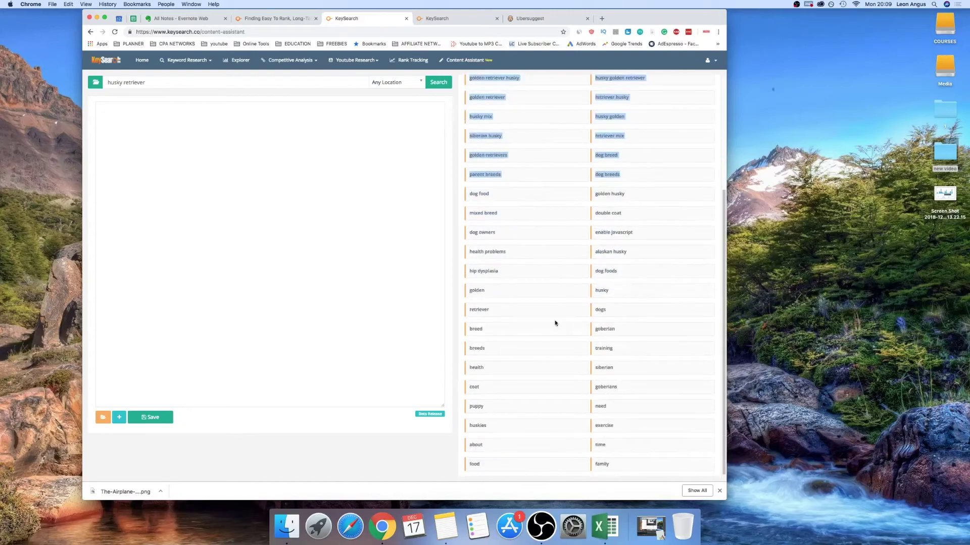
pyautogui.scroll(3, 564, 331)
pyautogui.scroll(-3, 608, 341)
pyautogui.scroll(3, 603, 353)
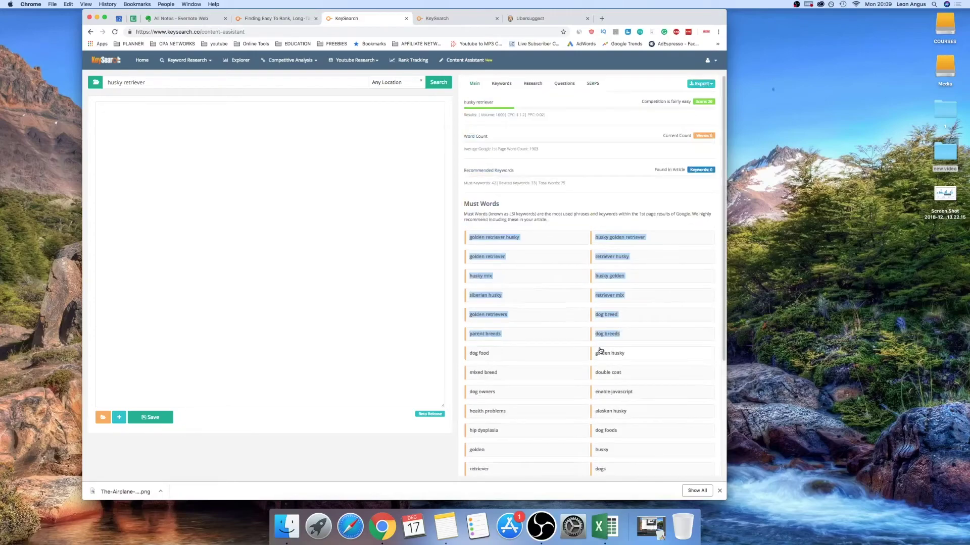
pyautogui.scroll(-3, 600, 351)
pyautogui.scroll(3, 629, 352)
pyautogui.scroll(-3, 606, 386)
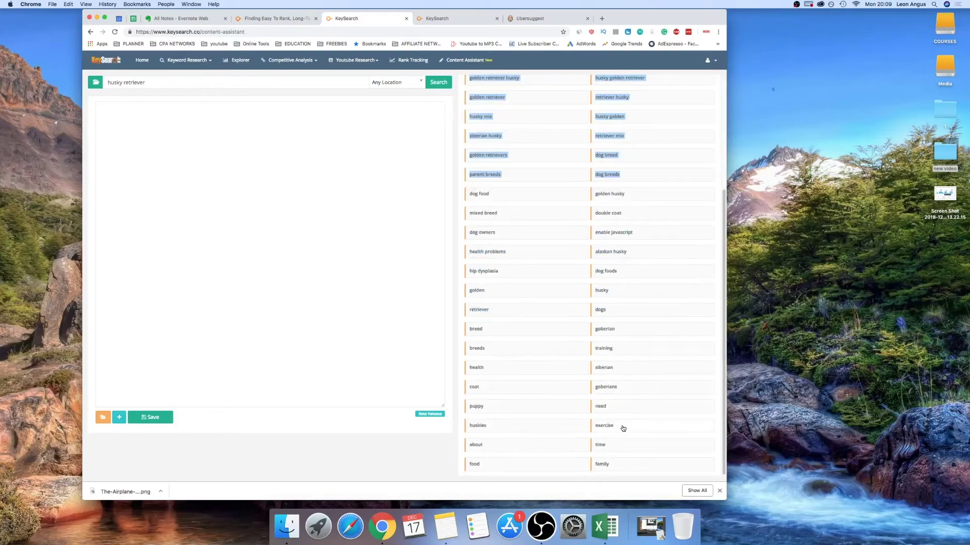
pyautogui.scroll(3, 631, 429)
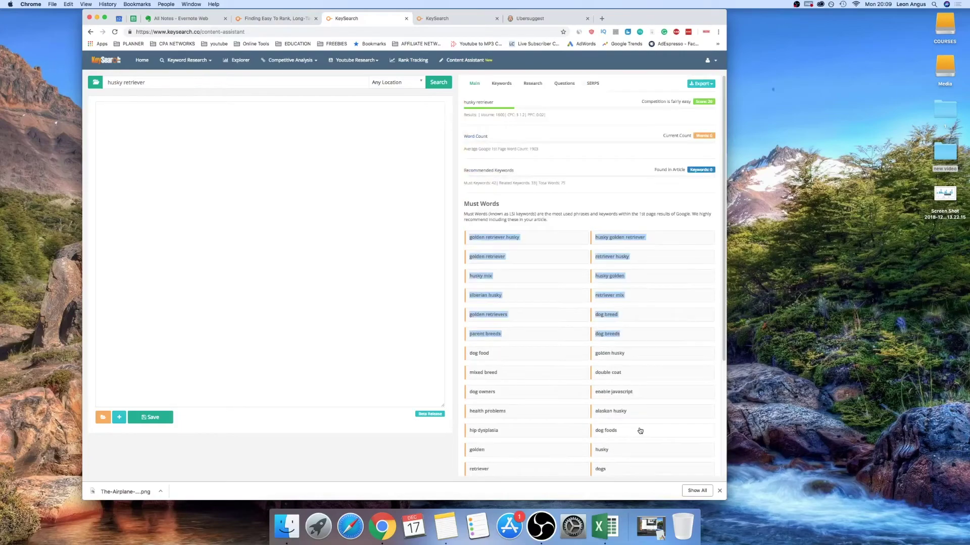
pyautogui.click(601, 173)
pyautogui.moveTo(495, 114); pyautogui.dragTo(518, 123)
pyautogui.click(542, 115)
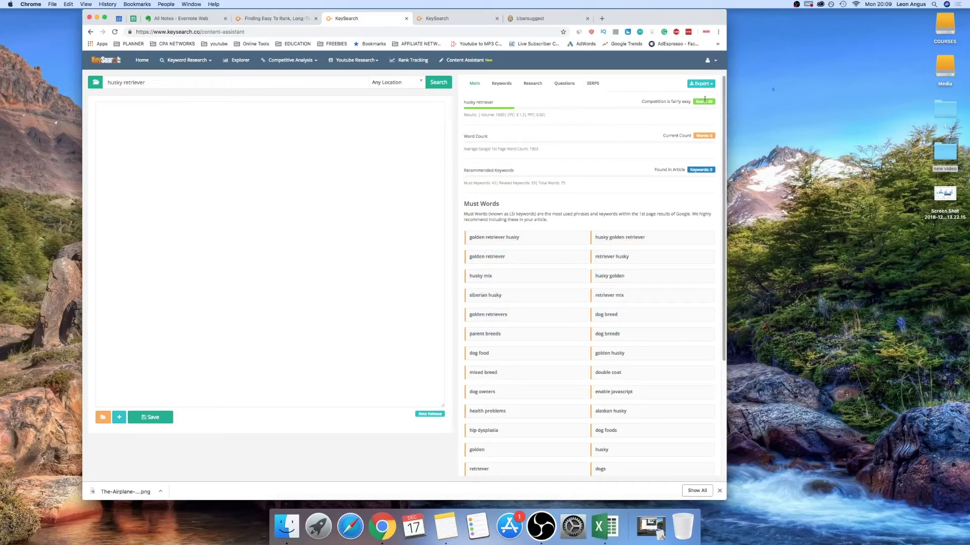
# - Review the Related Keywords and Top URL Keywords suggested for the "husky retriever" article
pyautogui.click(501, 84)
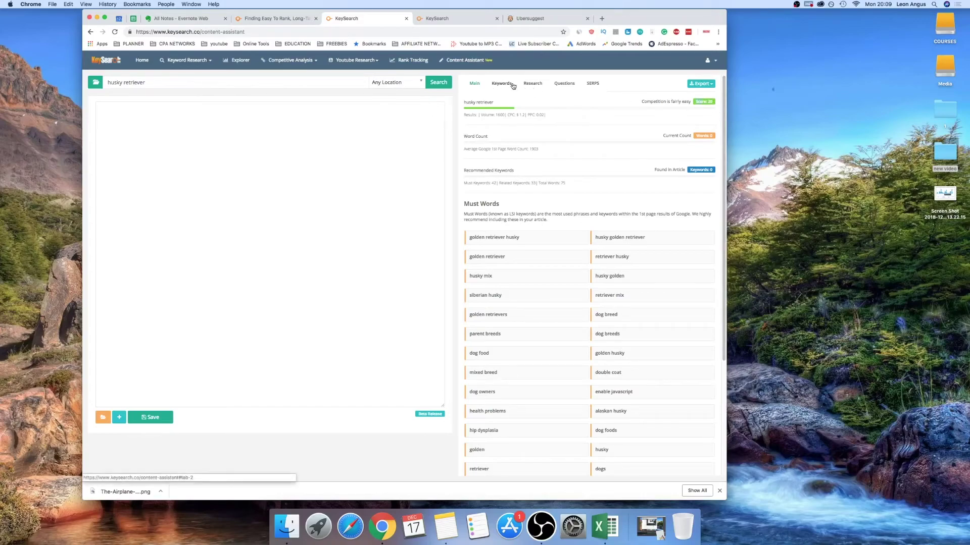
pyautogui.scroll(-1, 583, 188)
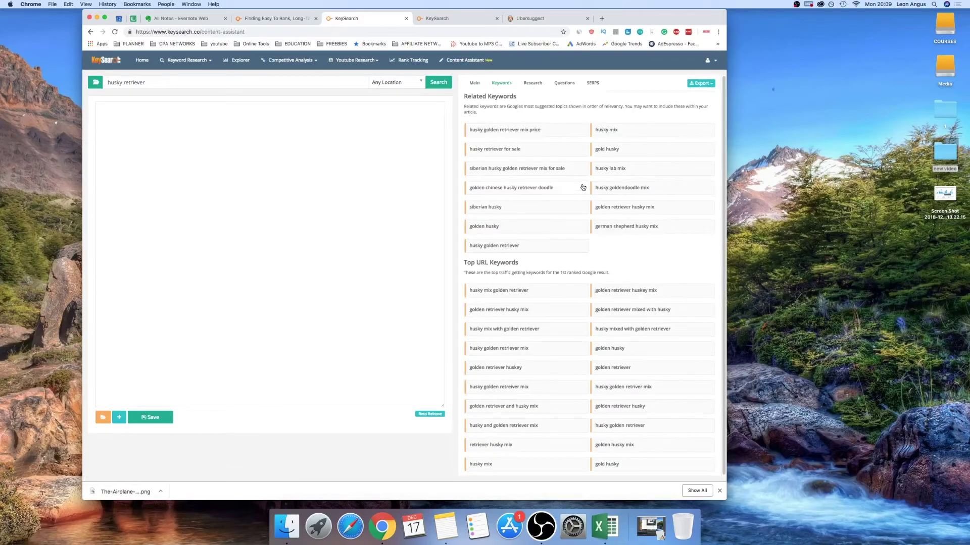
pyautogui.moveTo(468, 262); pyautogui.dragTo(544, 267)
pyautogui.moveTo(470, 273); pyautogui.dragTo(609, 277)
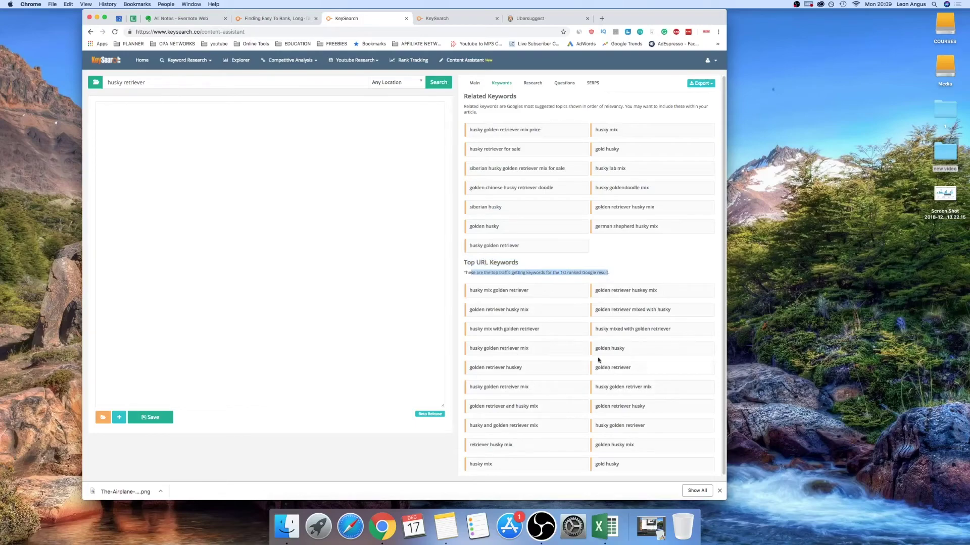
# - Examine the popular questions about "husky retriever" for possible article sub-headings and featured snippets
pyautogui.click(532, 84)
pyautogui.click(572, 85)
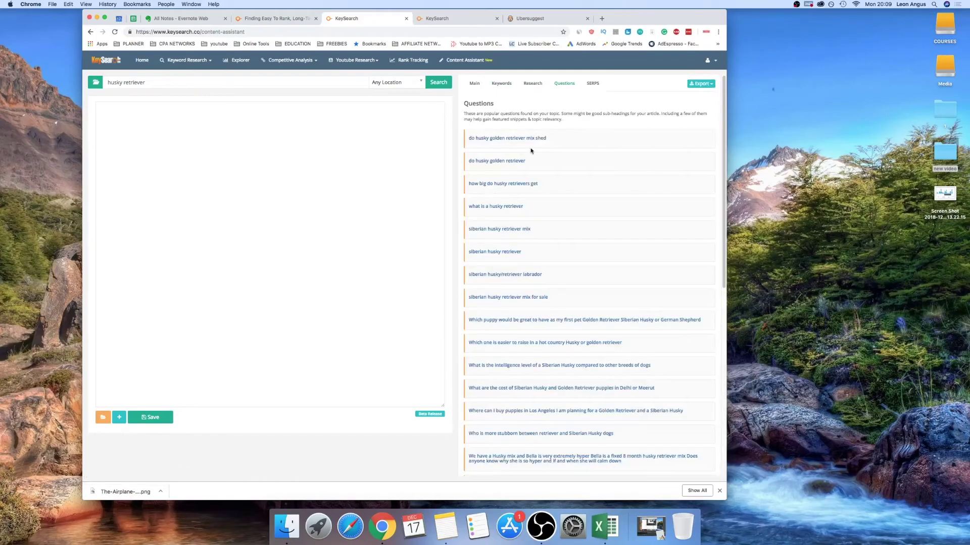
pyautogui.moveTo(470, 140); pyautogui.dragTo(575, 147)
pyautogui.moveTo(510, 118); pyautogui.dragTo(580, 124)
pyautogui.click(504, 120)
pyautogui.moveTo(465, 162); pyautogui.dragTo(557, 164)
pyautogui.moveTo(462, 184); pyautogui.dragTo(553, 186)
pyautogui.moveTo(492, 120); pyautogui.dragTo(527, 119)
pyautogui.scroll(-5, 542, 275)
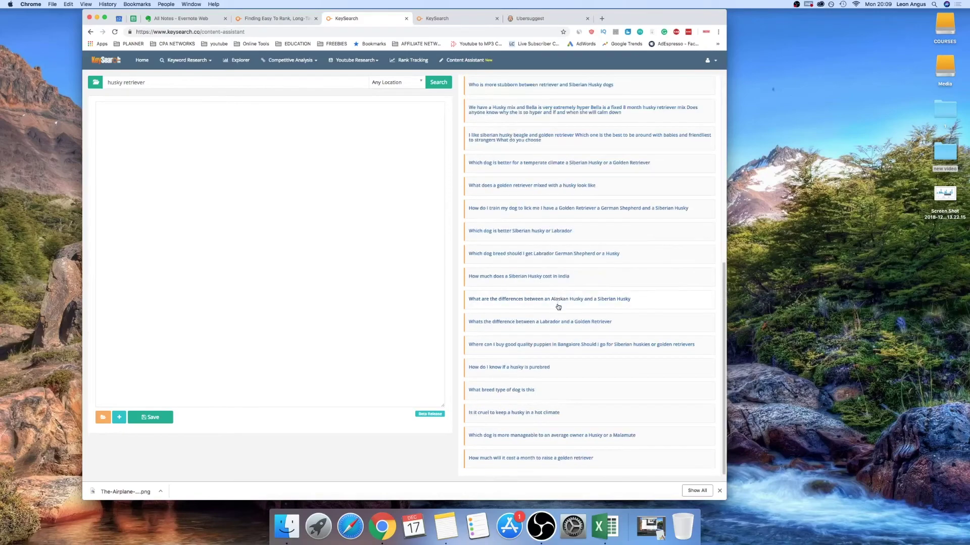
pyautogui.scroll(5, 545, 269)
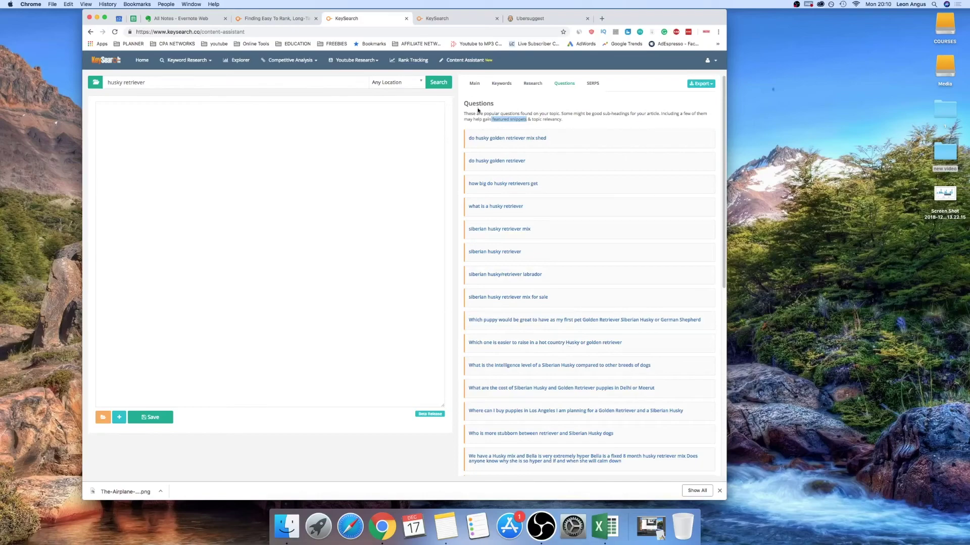
# - Leave the Content Assistant and run a keyword research search for "corgi and husky mix" with All Locations and Keyword Planner
pyautogui.click(452, 61)
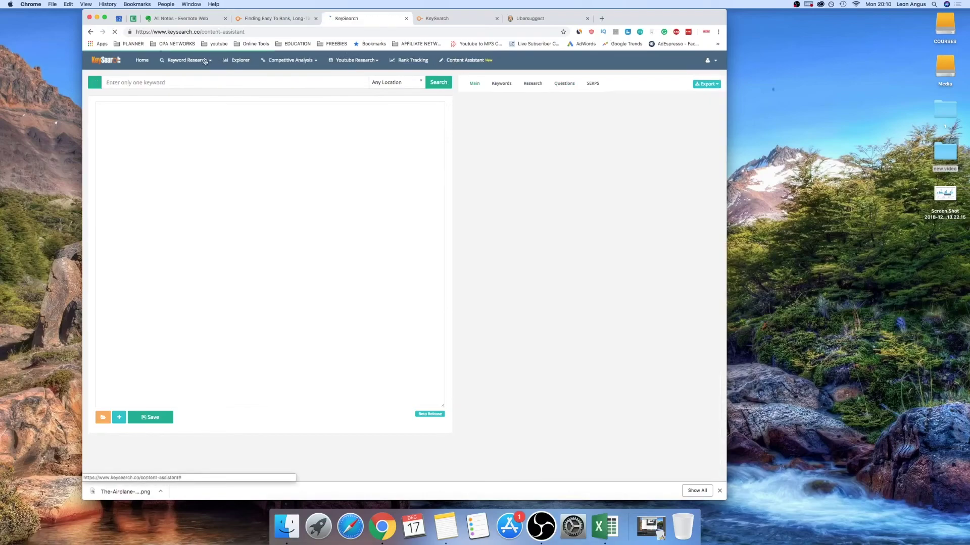
pyautogui.moveTo(205, 61)
pyautogui.click(198, 84)
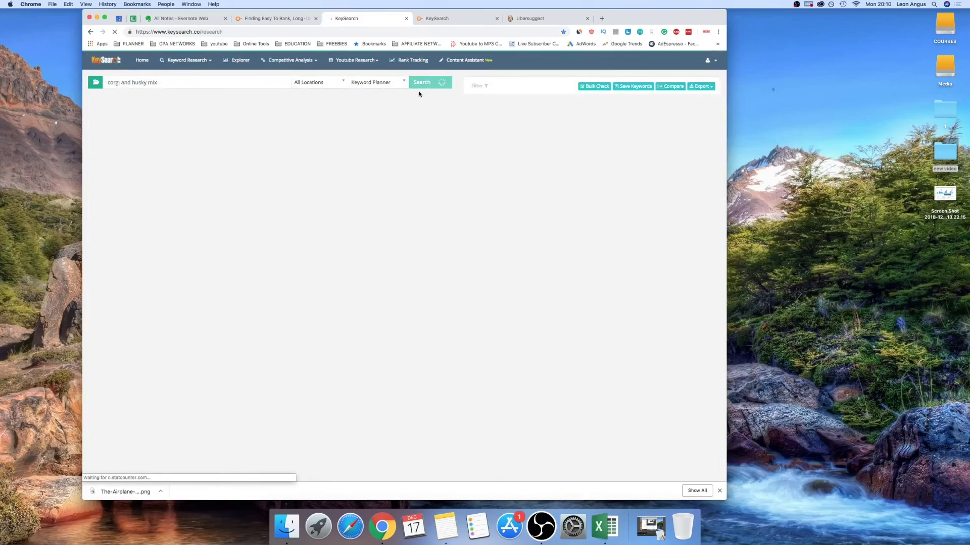
pyautogui.click(410, 82)
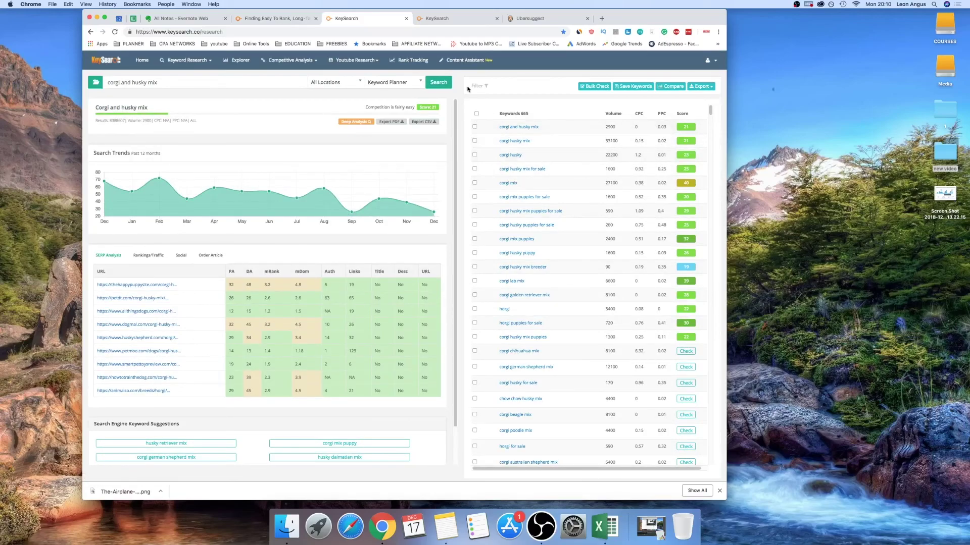
# - Revisit the beginning of the article "Finding Easy To Rank, Long-Tail Keywords" and return to the "corgi and husky mix" results
pyautogui.click(454, 19)
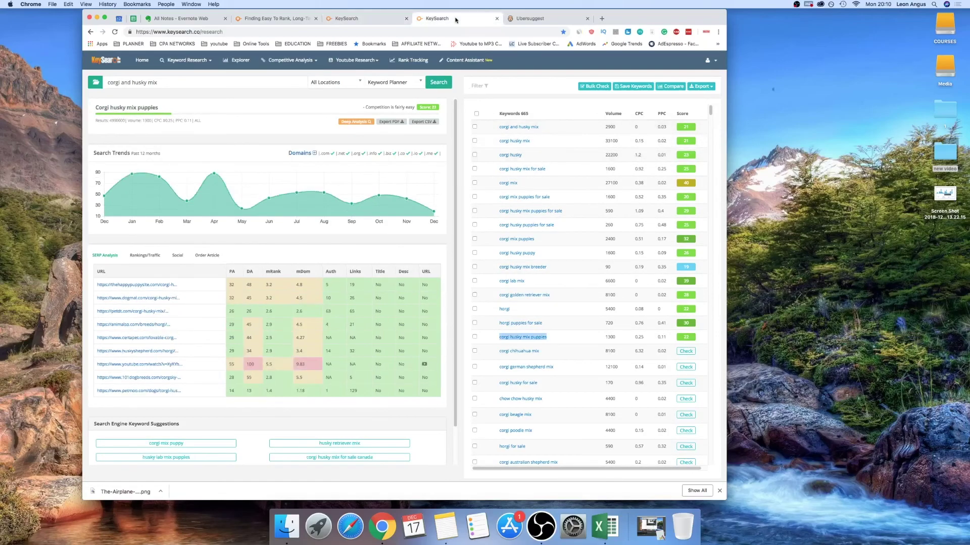
pyautogui.click(364, 19)
pyautogui.click(282, 19)
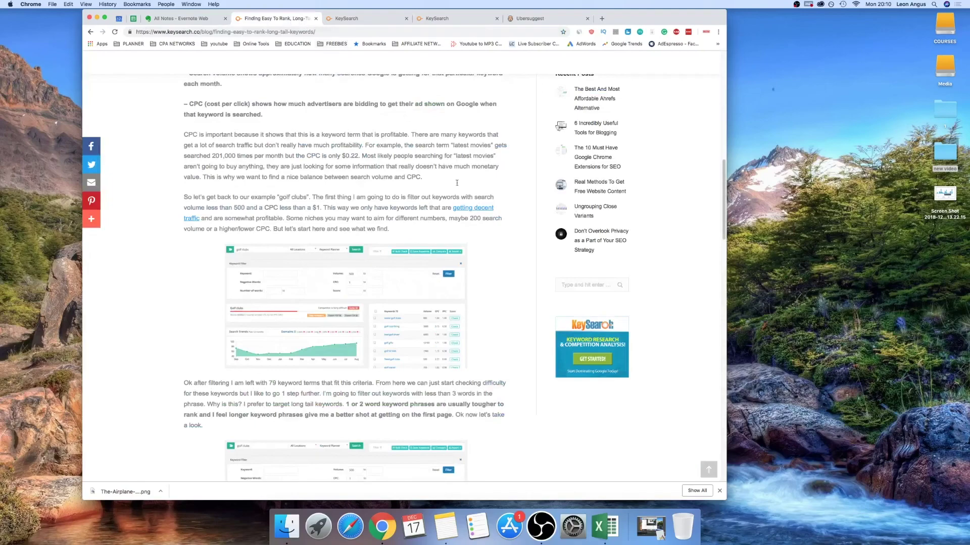
pyautogui.scroll(15, 470, 206)
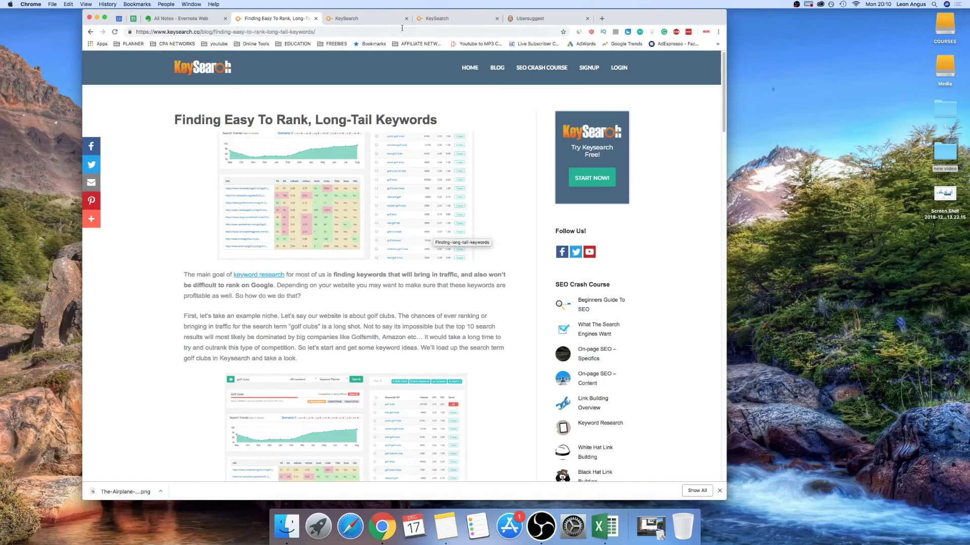
pyautogui.click(388, 19)
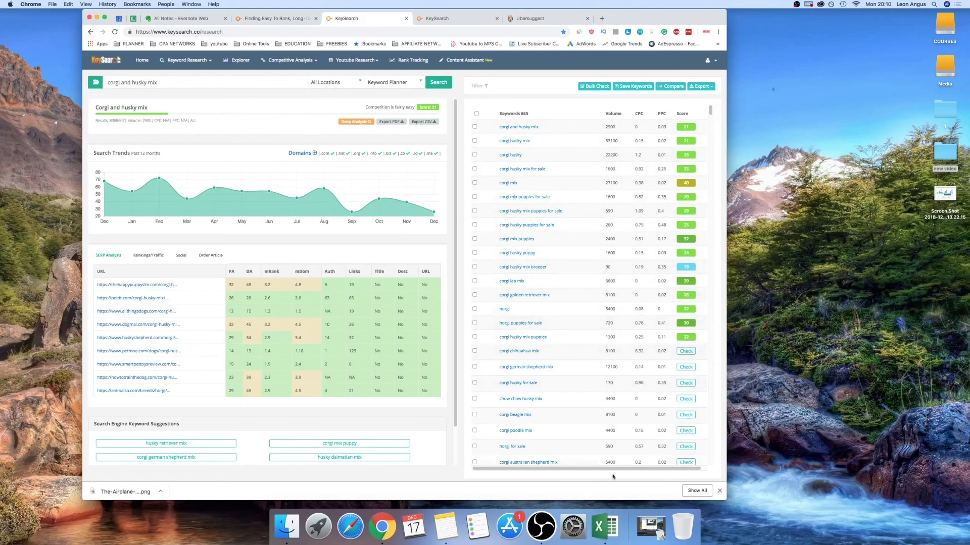
pyautogui.click(646, 528)
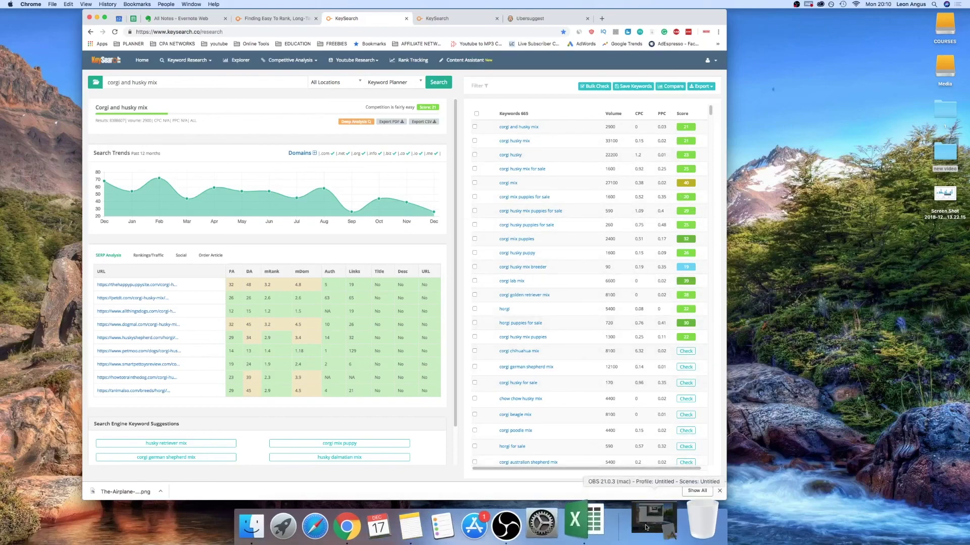